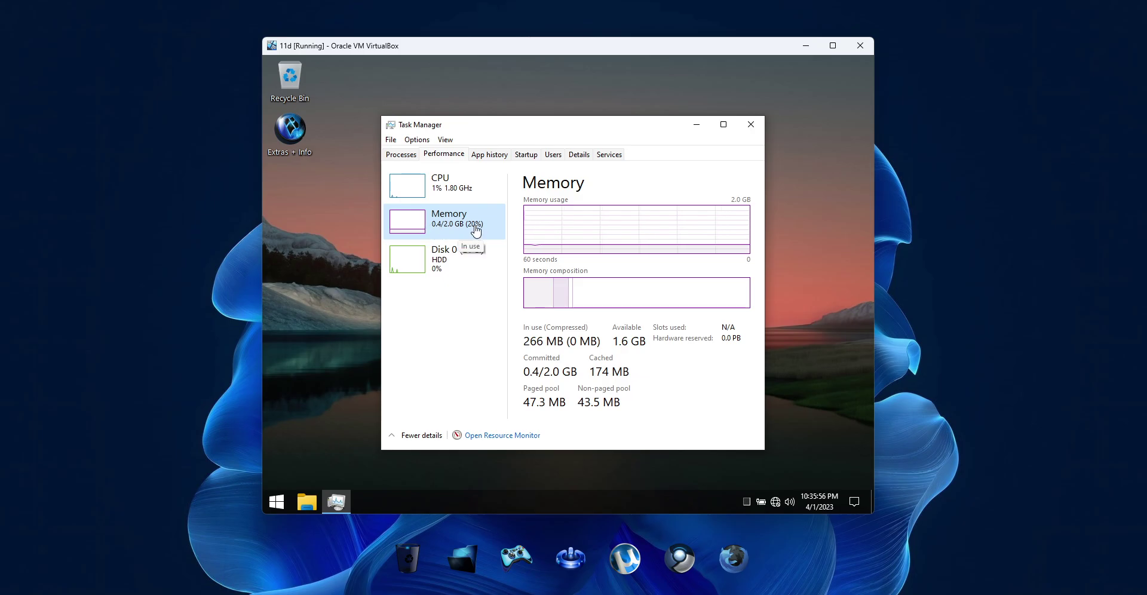
Check the CPU details, close Task Manager, and sign back in from the lock screen.
left_click(457, 190)
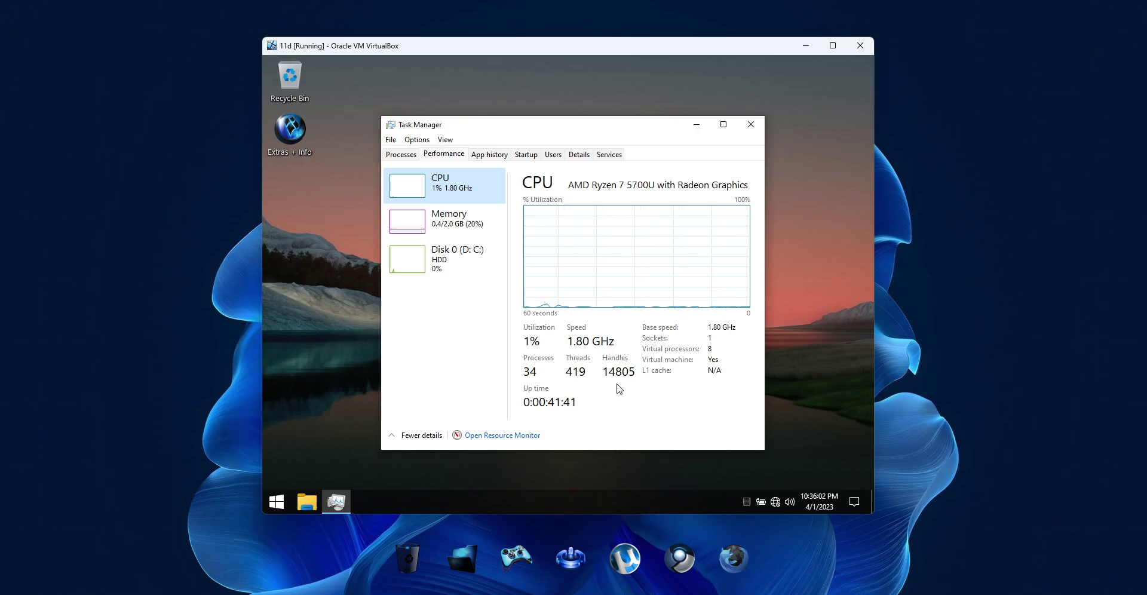
left_click(749, 126)
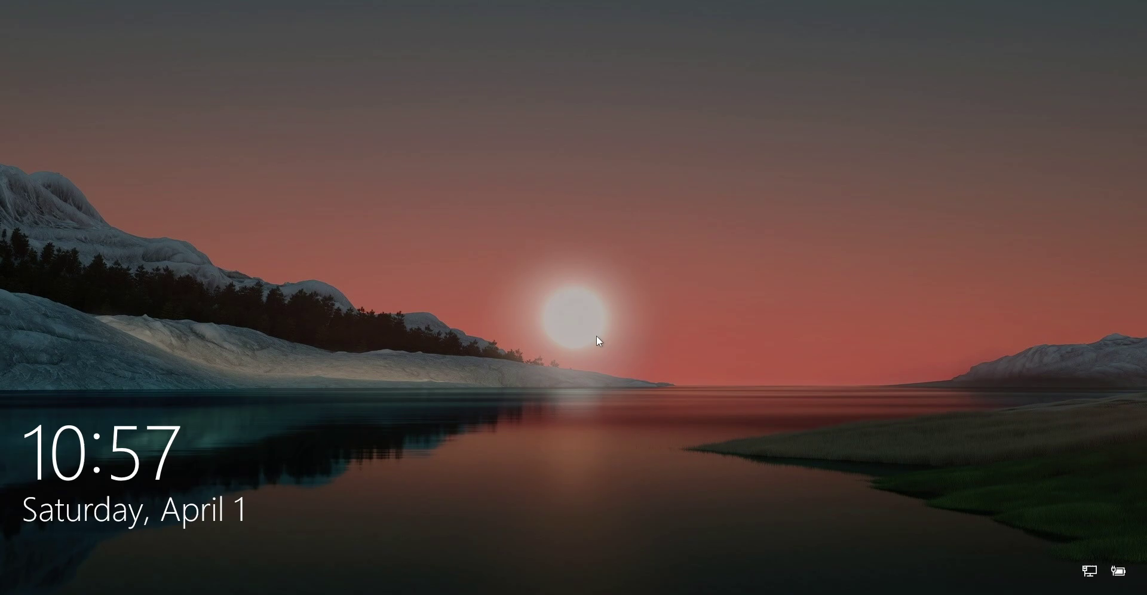
left_click(596, 338)
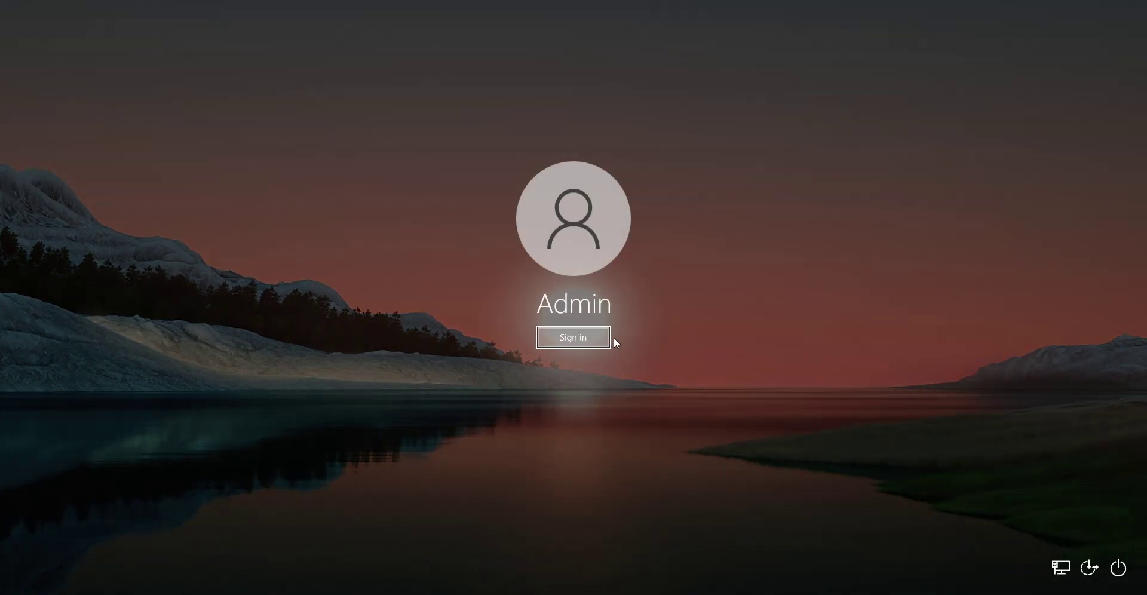
left_click(606, 343)
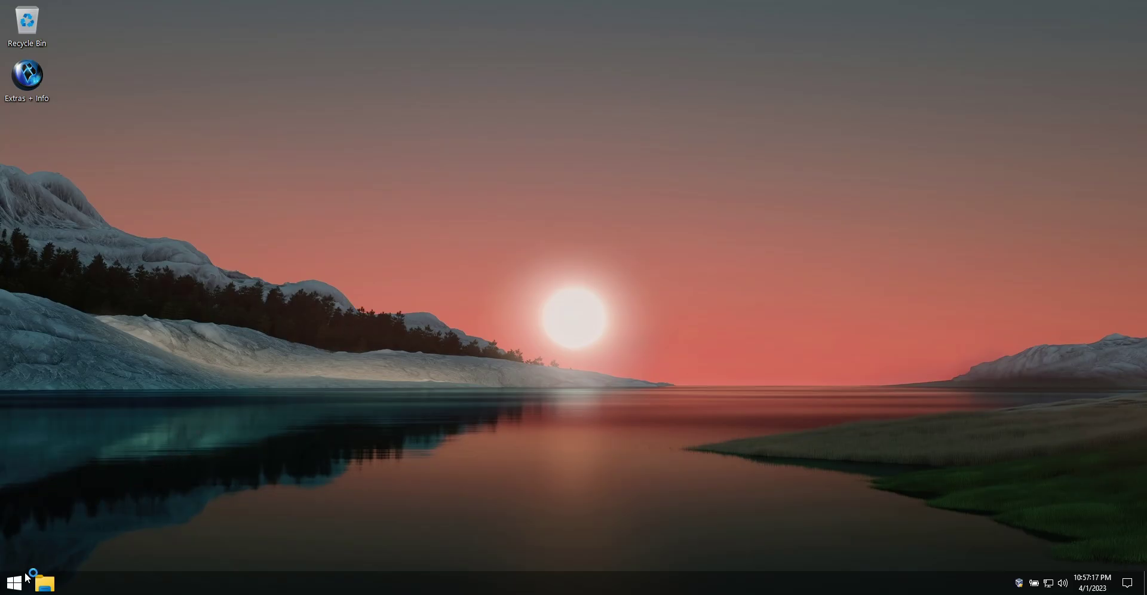
Run winver from the Run dialog to show version 22H2, OS Build 19045.2788.
left_click(25, 577)
left_click(195, 518)
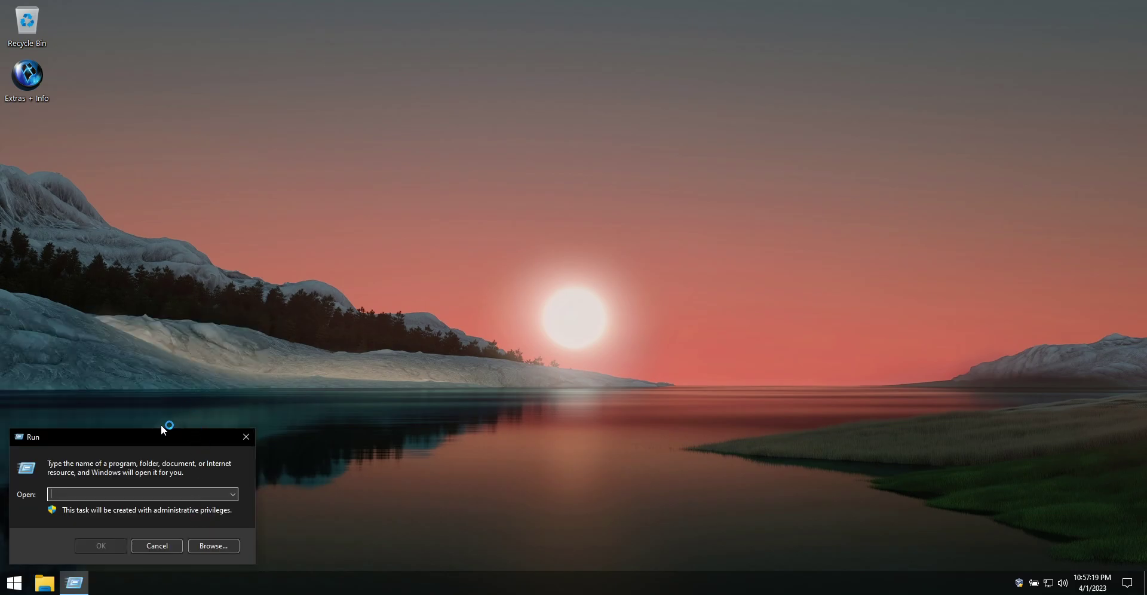
left_click_drag(158, 435, 321, 388)
type("winver")
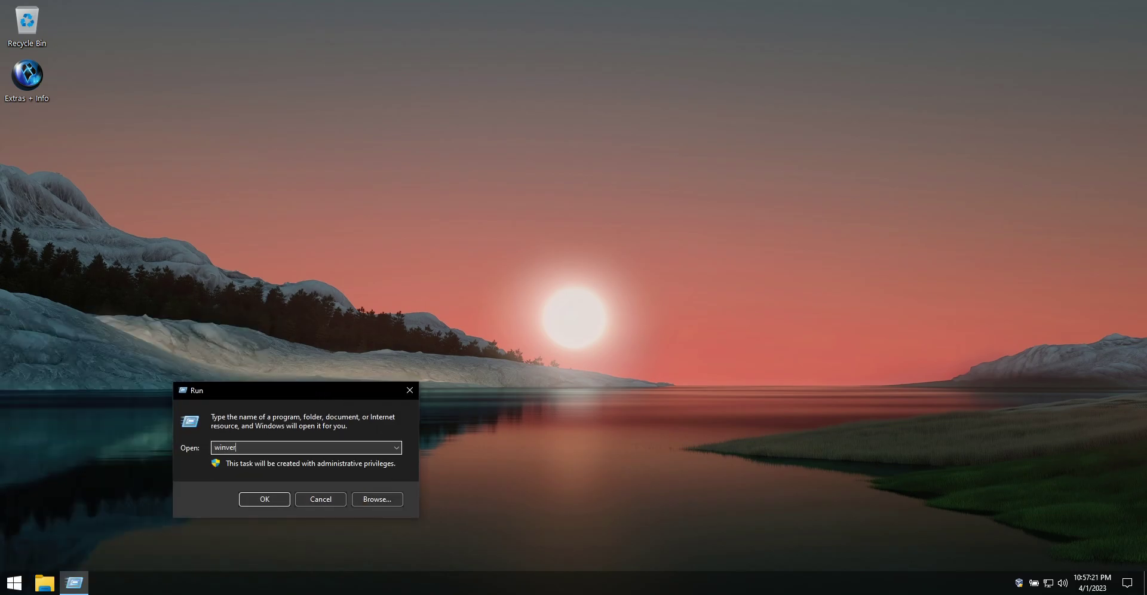
key("Return")
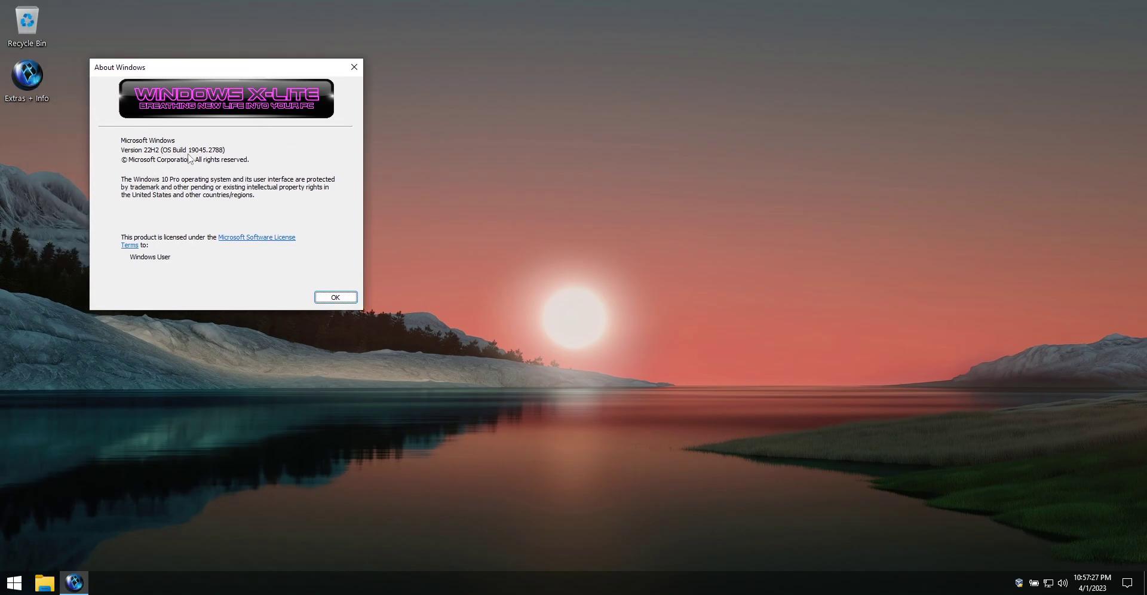
Close About Windows and open the System > About page in Settings.
left_click(326, 298)
left_click(13, 582)
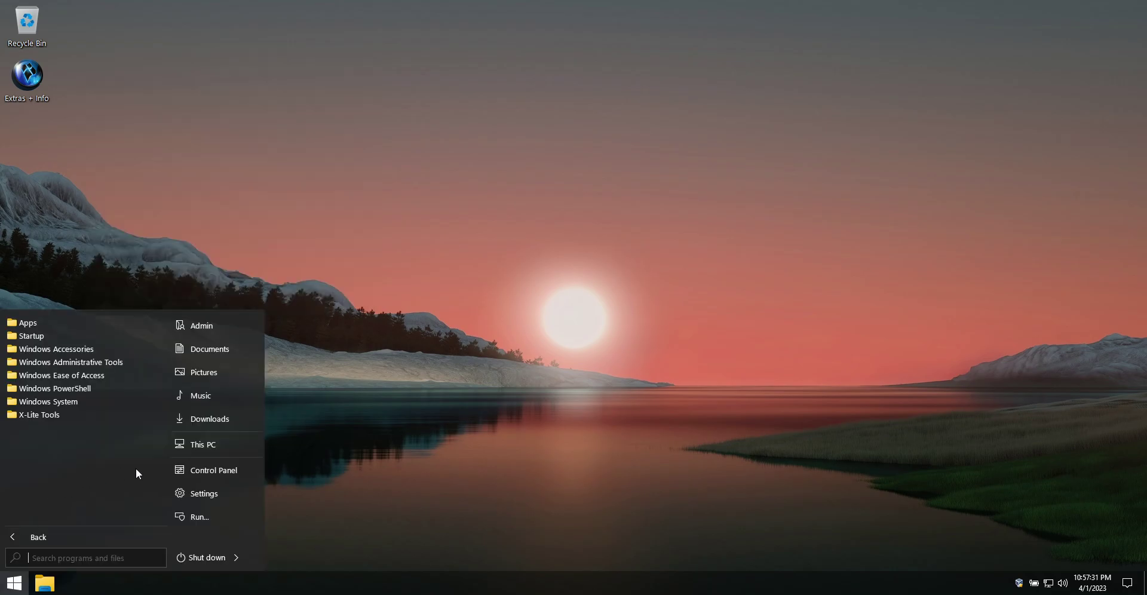
left_click(197, 493)
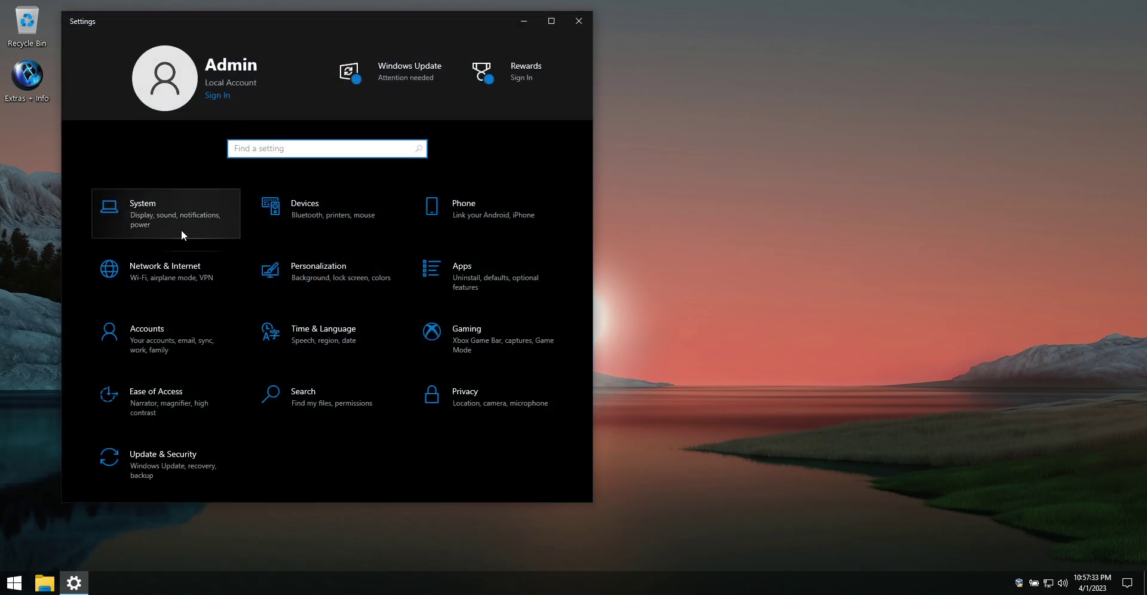
left_click(185, 214)
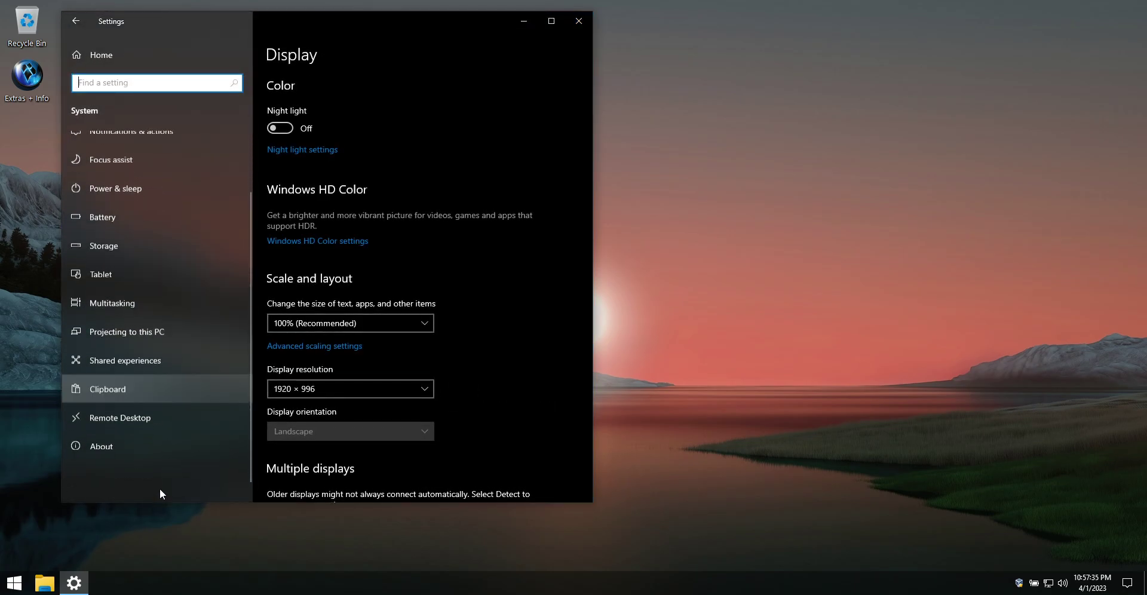
left_click(115, 442)
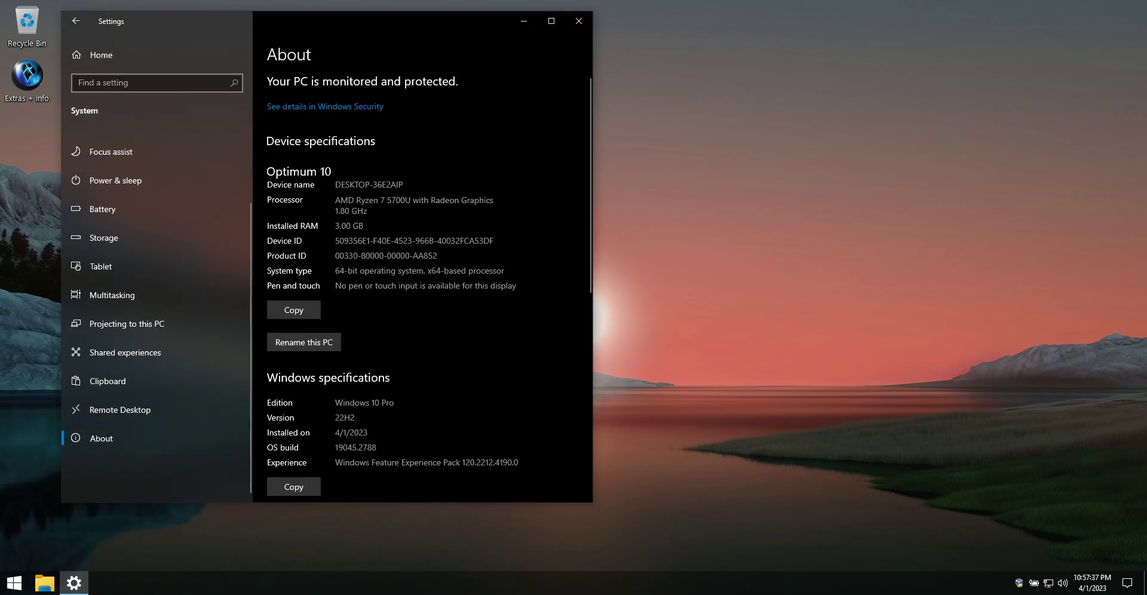
Select the Windows 10 Pro edition and 22H2 version text, then return to Settings home.
scroll(341, 205, "down", 4)
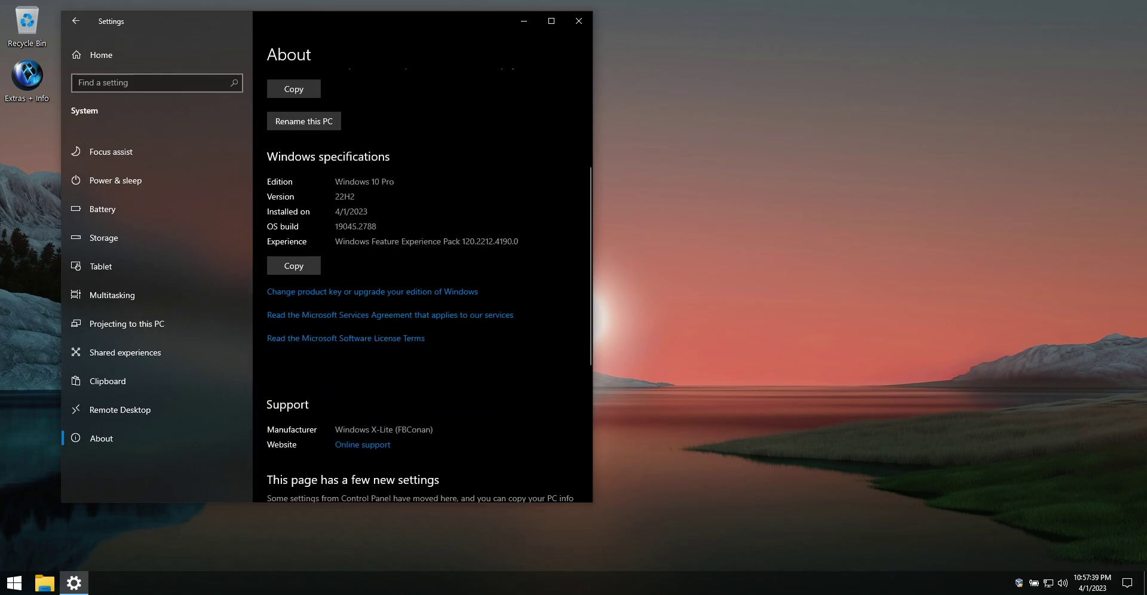
left_click_drag(349, 182, 347, 226)
double_click(344, 197)
scroll(453, 274, "down", 2)
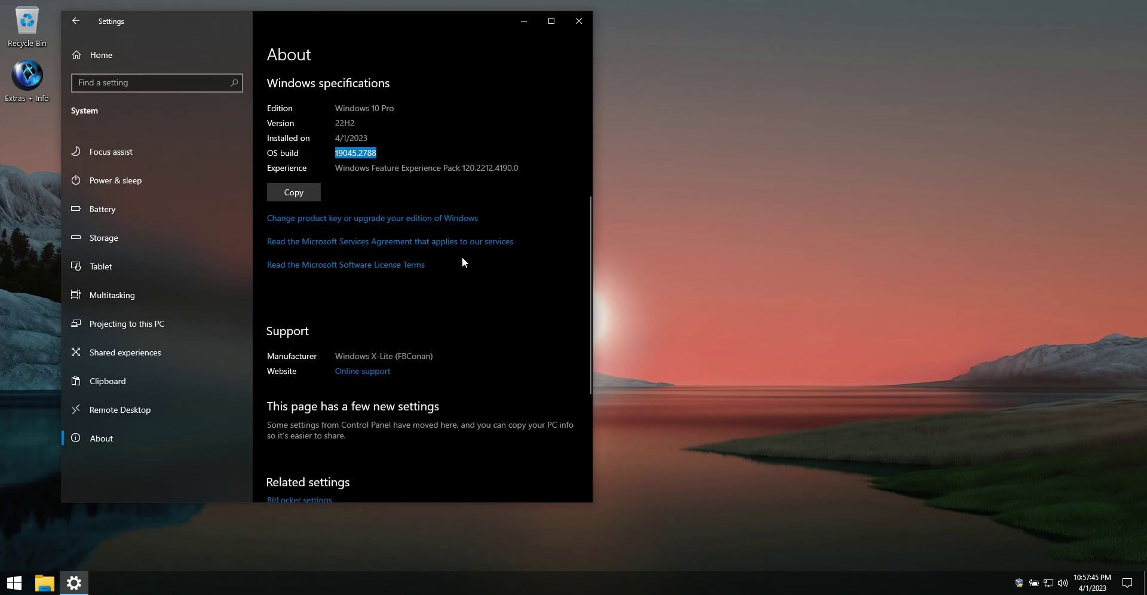
left_click(80, 57)
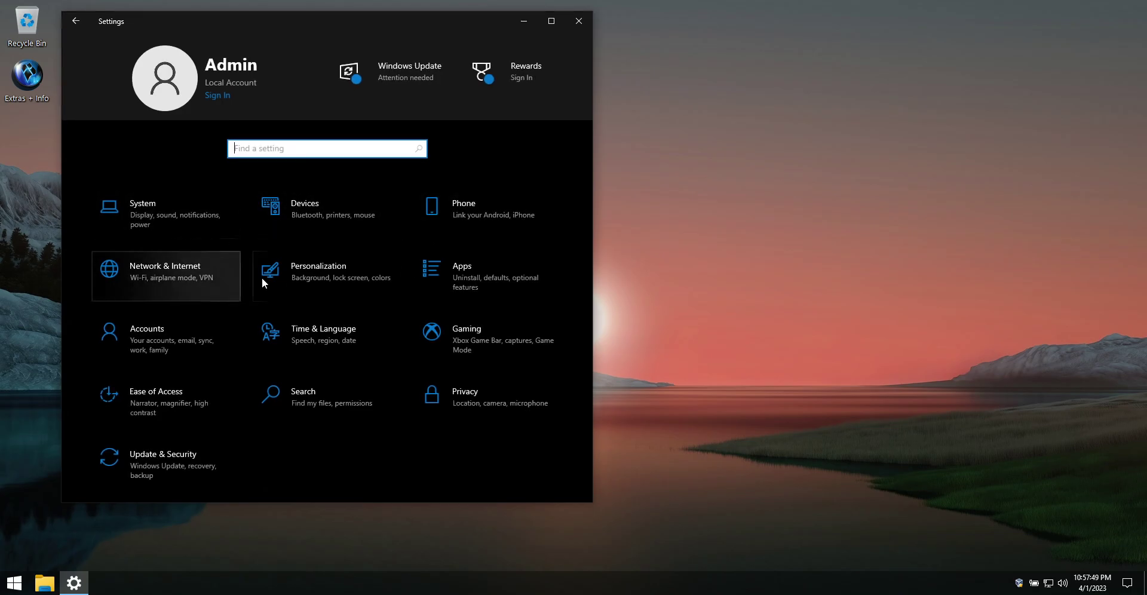
Open Apps & features and inspect the App Installer and HEVC Video Extensions entries.
left_click(445, 275)
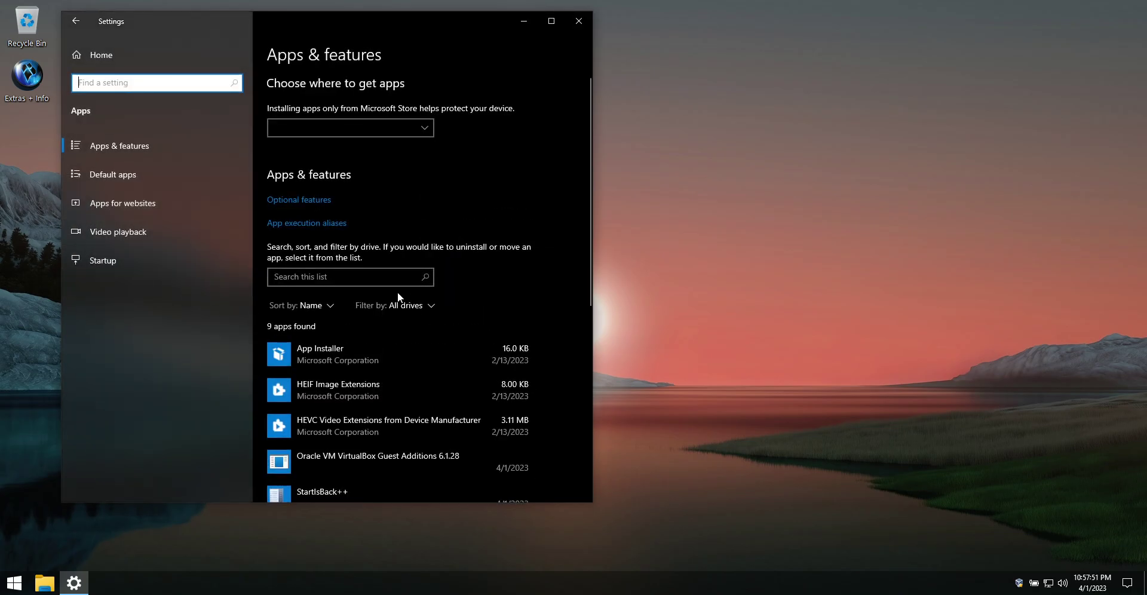
scroll(446, 339, "down", 2)
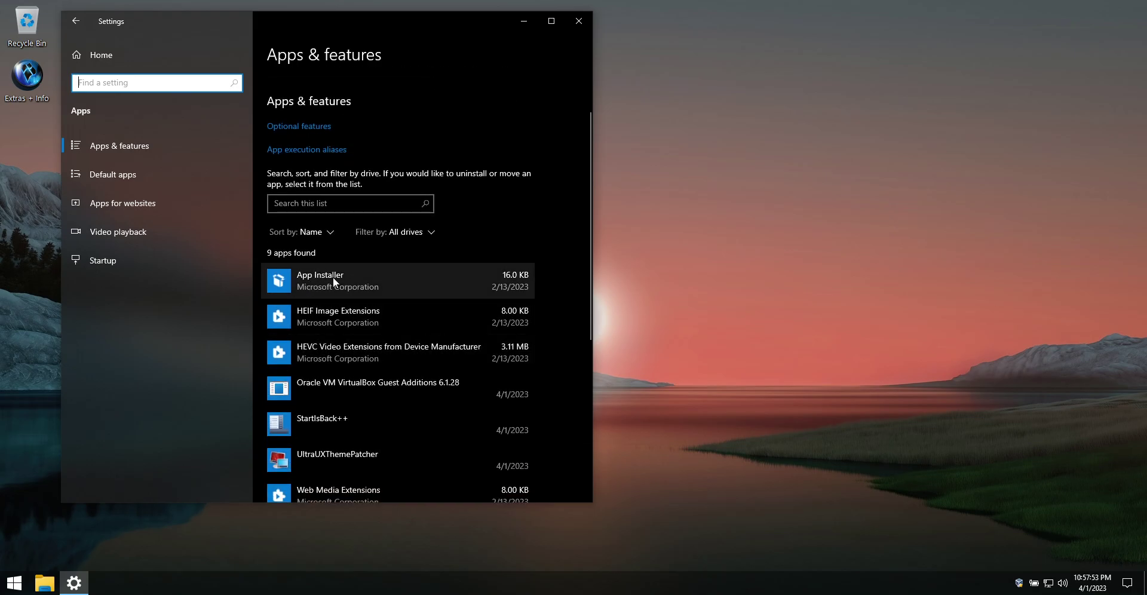
left_click(484, 279)
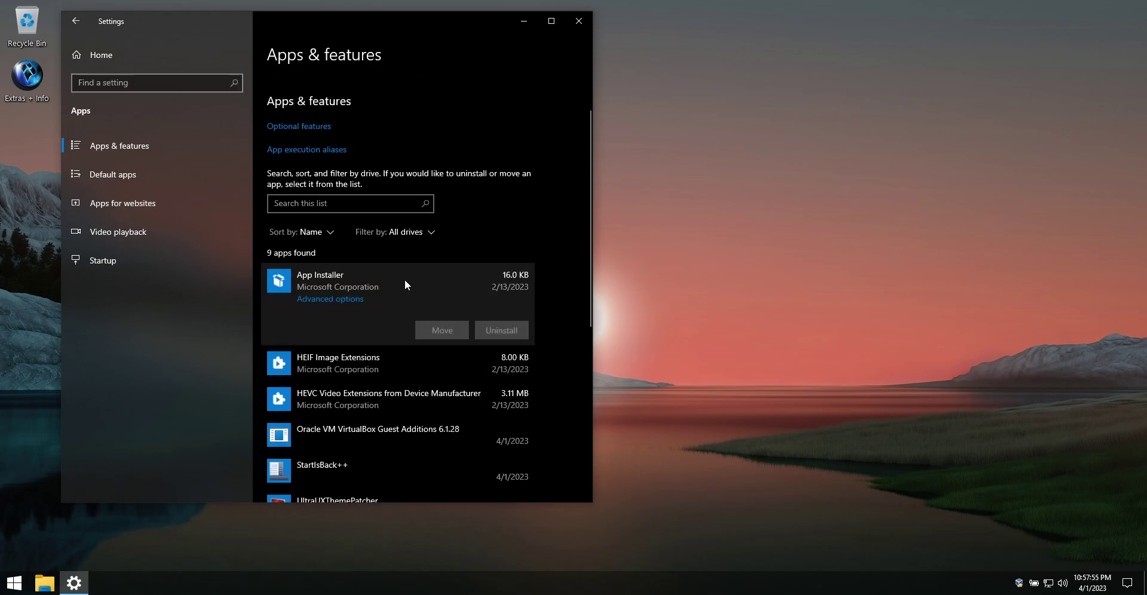
scroll(382, 279, "down", 2)
left_click(393, 321)
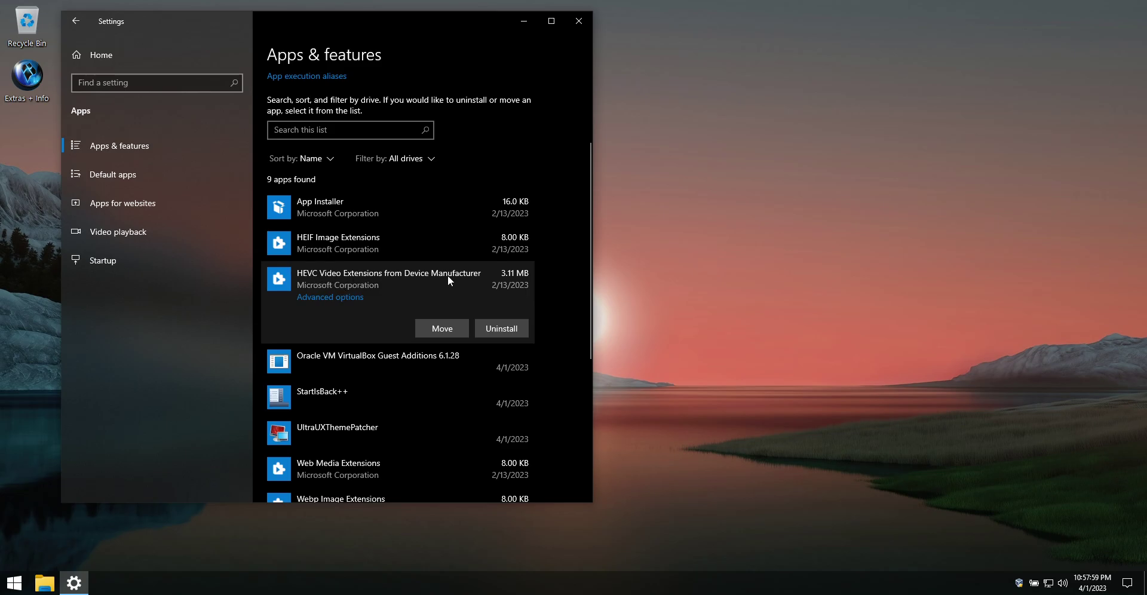
scroll(454, 275, "down", 6)
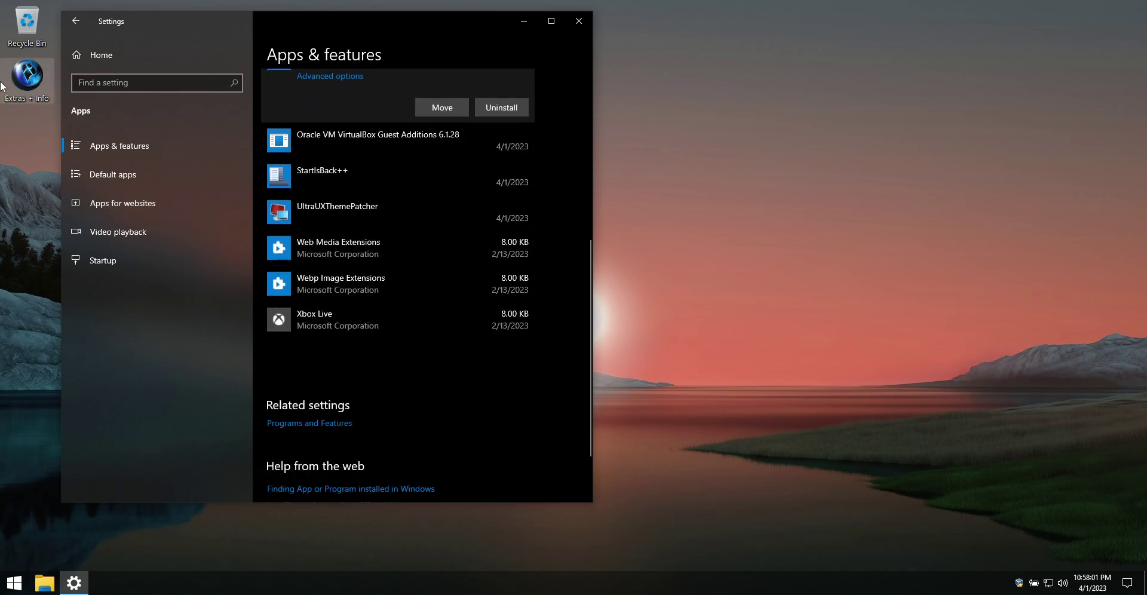
View Windows Update under Update & Security, paused until 1/31/2099, then go home.
left_click(81, 54)
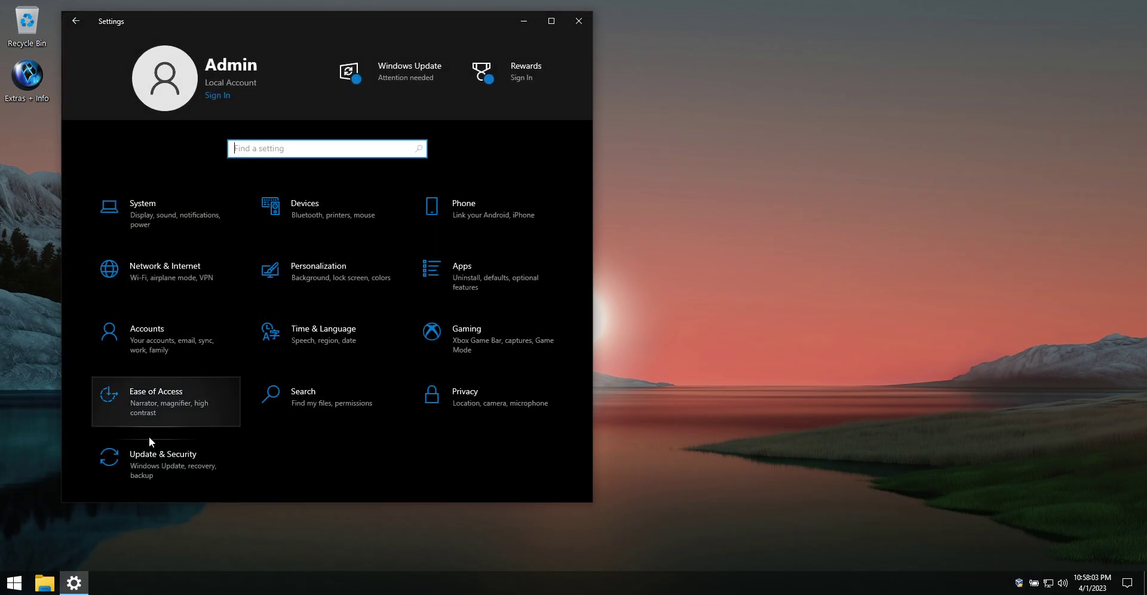
left_click(168, 449)
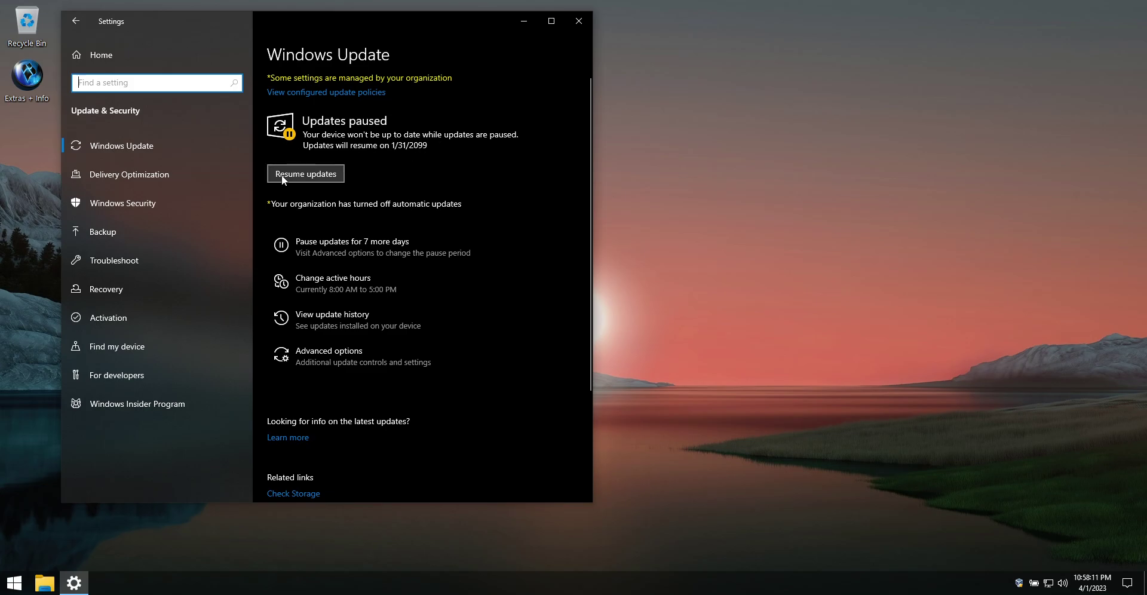
left_click(80, 57)
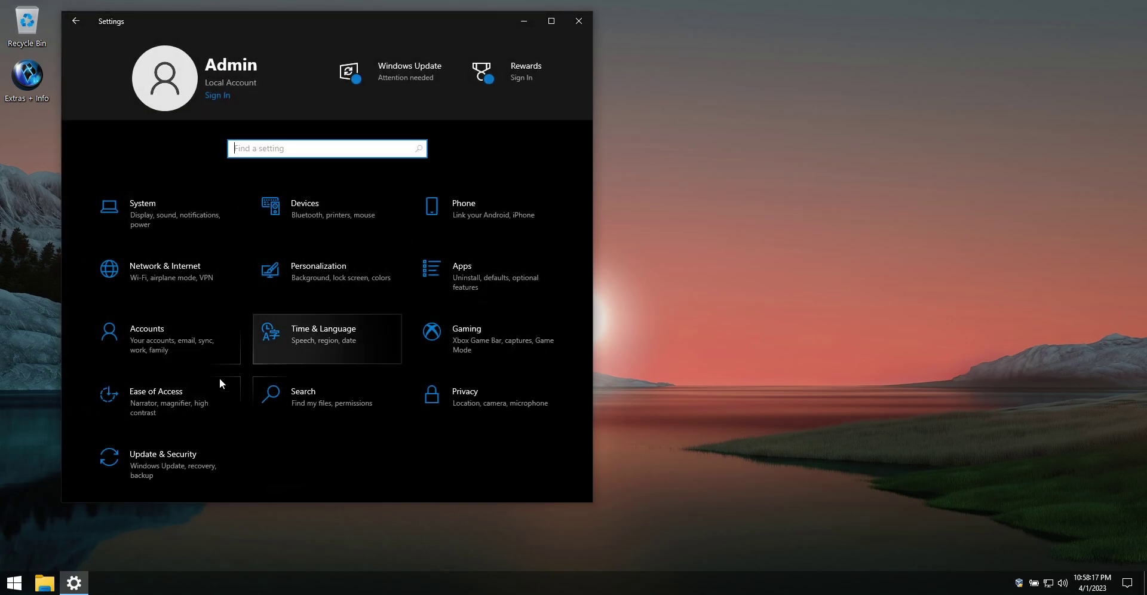
Go to Personalization > Themes and open a This PC window at the lower right.
left_click(324, 285)
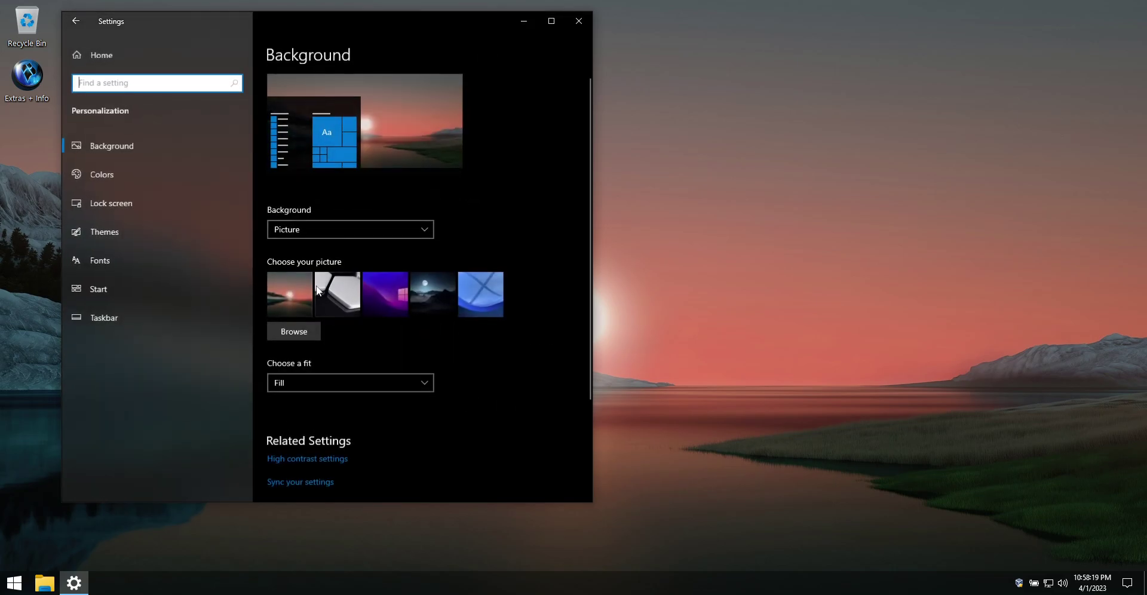
left_click(105, 233)
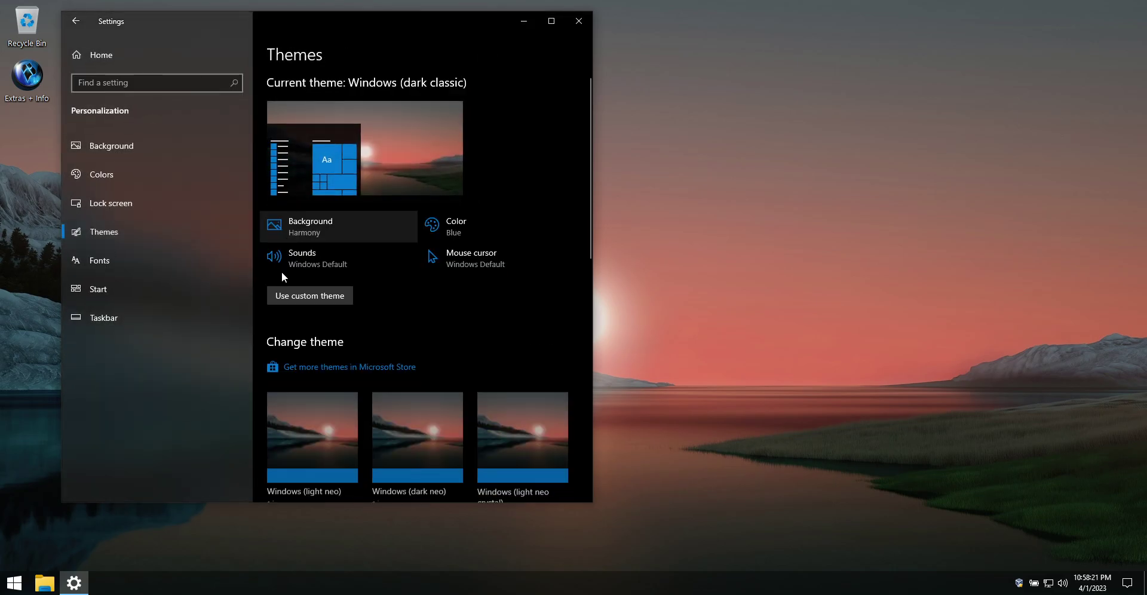
left_click(42, 588)
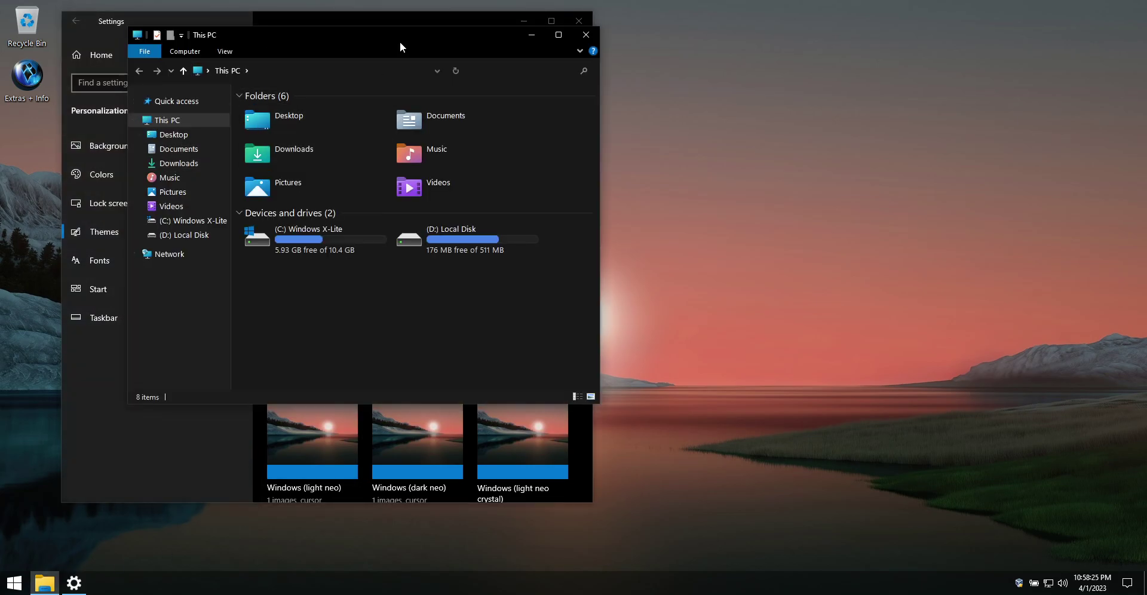
left_click_drag(399, 47, 867, 186)
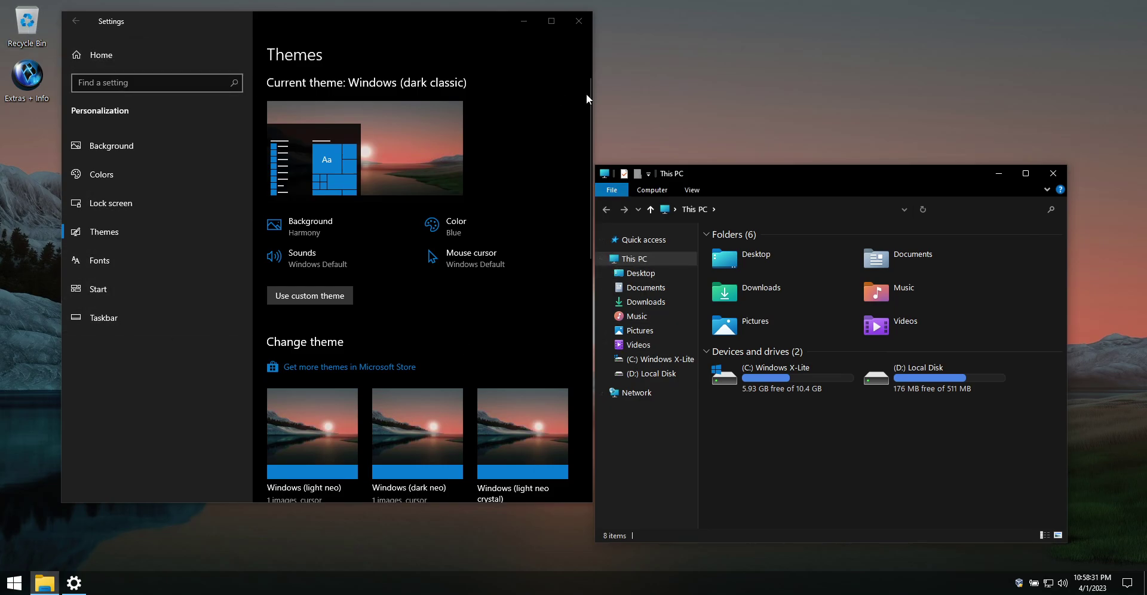
Try the dark neo and dark neo crystal themes, ending on Windows (dark neo black).
scroll(445, 297, "down", 3)
left_click(437, 299)
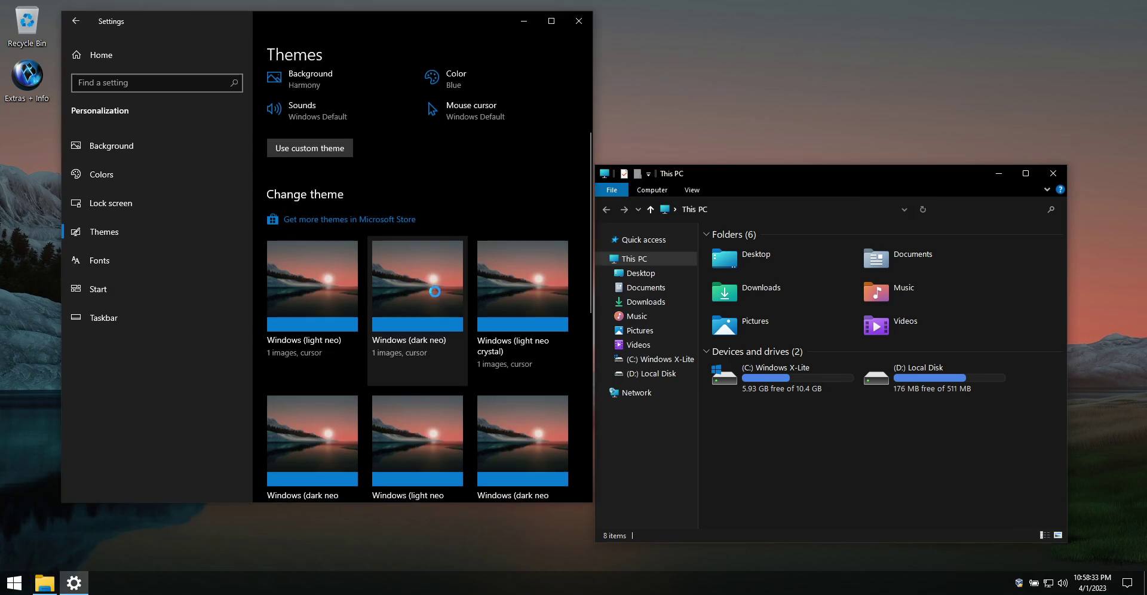
scroll(428, 294, "down", 3)
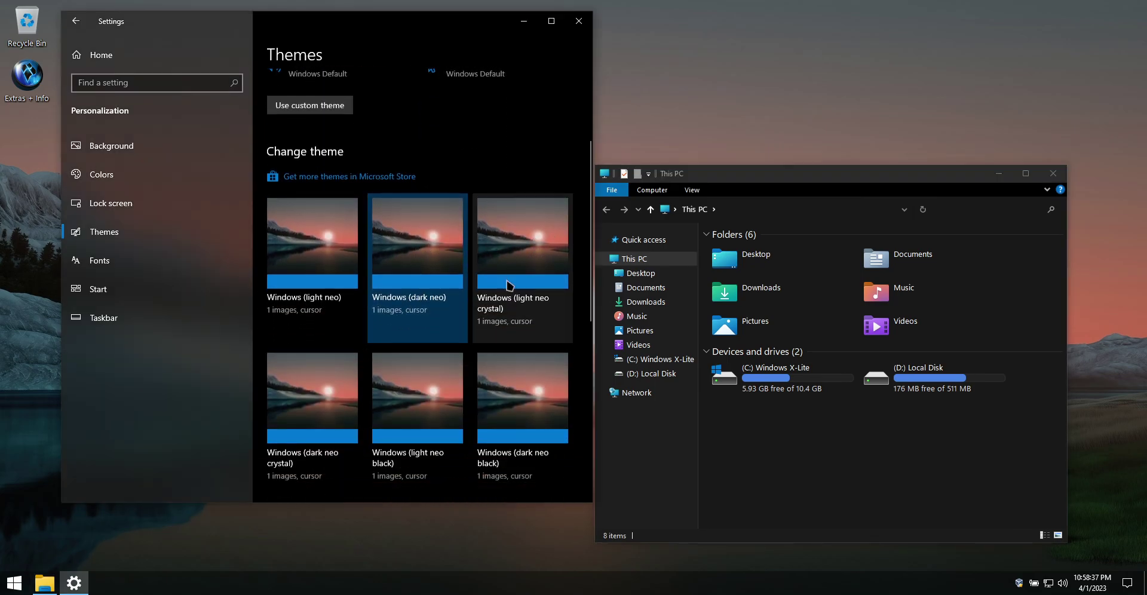
scroll(550, 279, "down", 2)
left_click(301, 367)
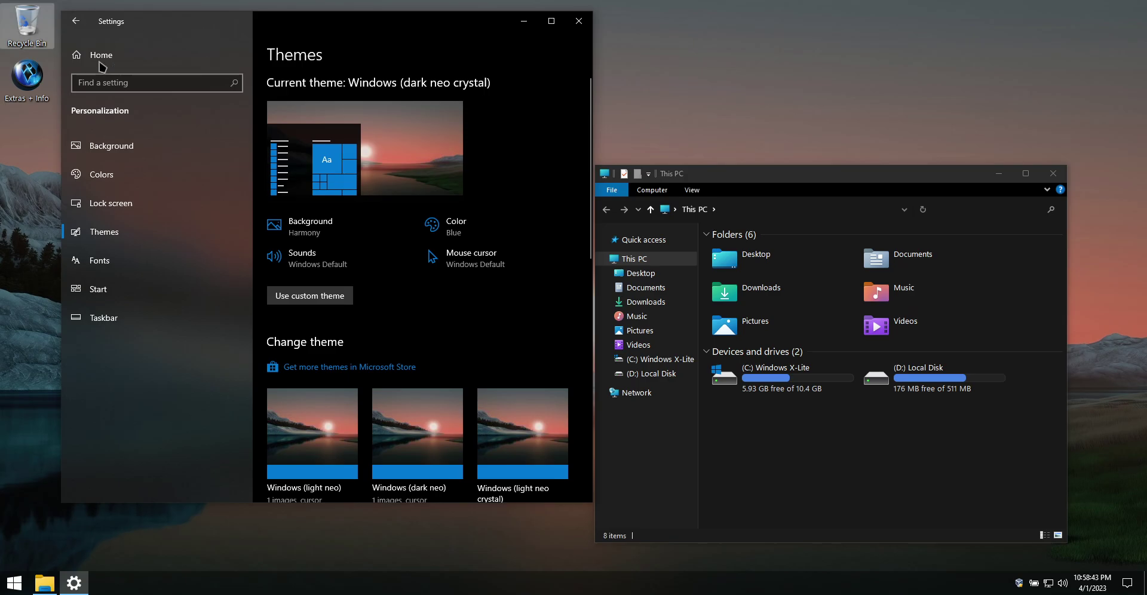
scroll(379, 360, "down", 5)
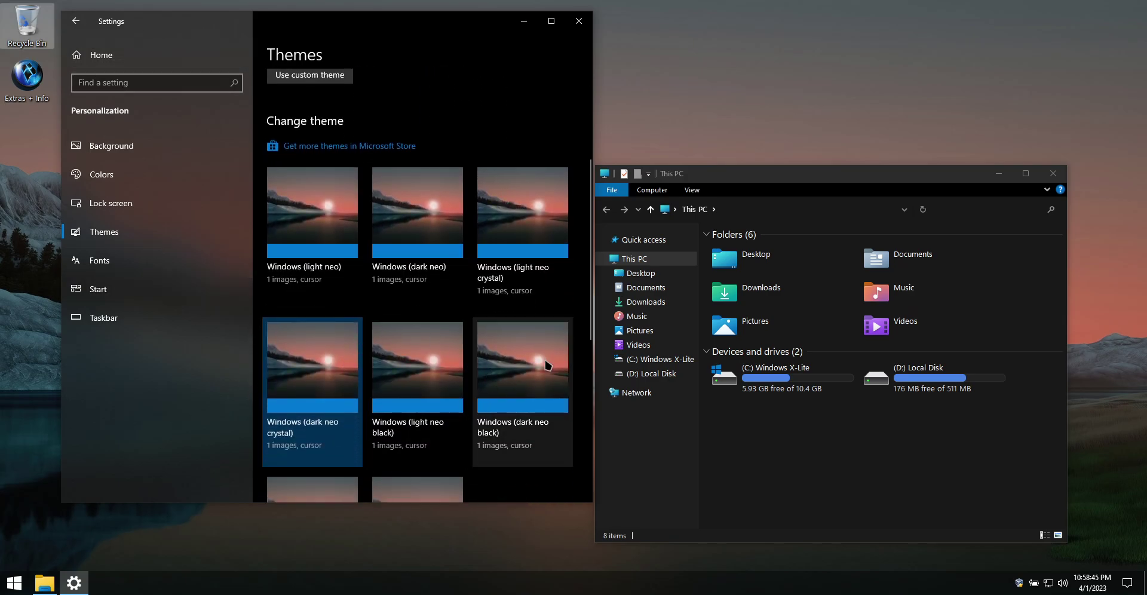
left_click(546, 365)
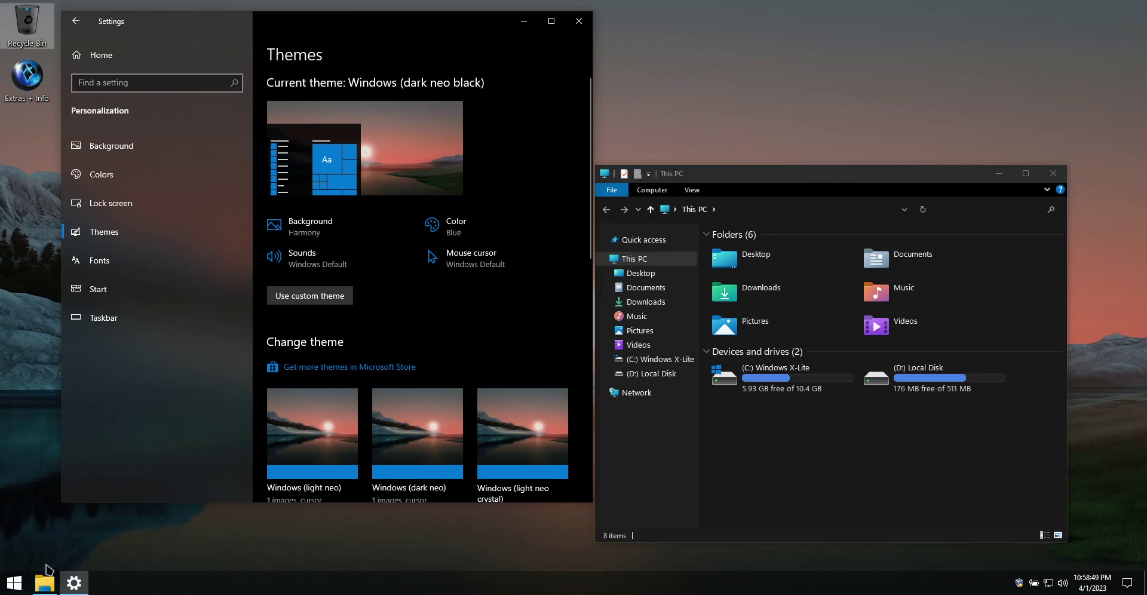
Run Clear from the Start menu's Startup folder.
left_click(14, 582)
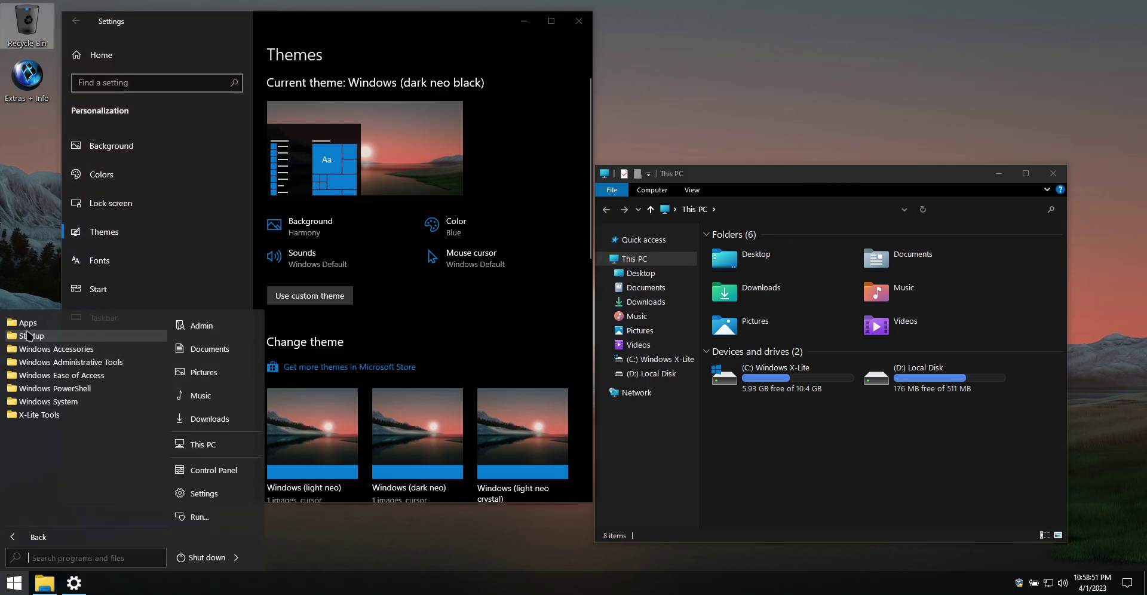
left_click(31, 336)
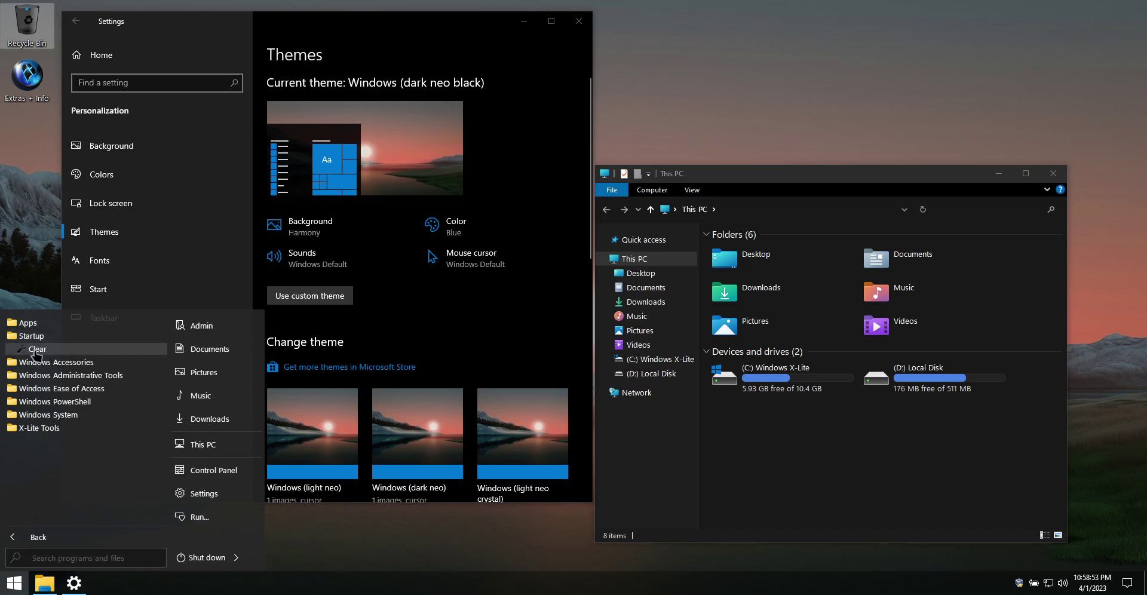
left_click(42, 350)
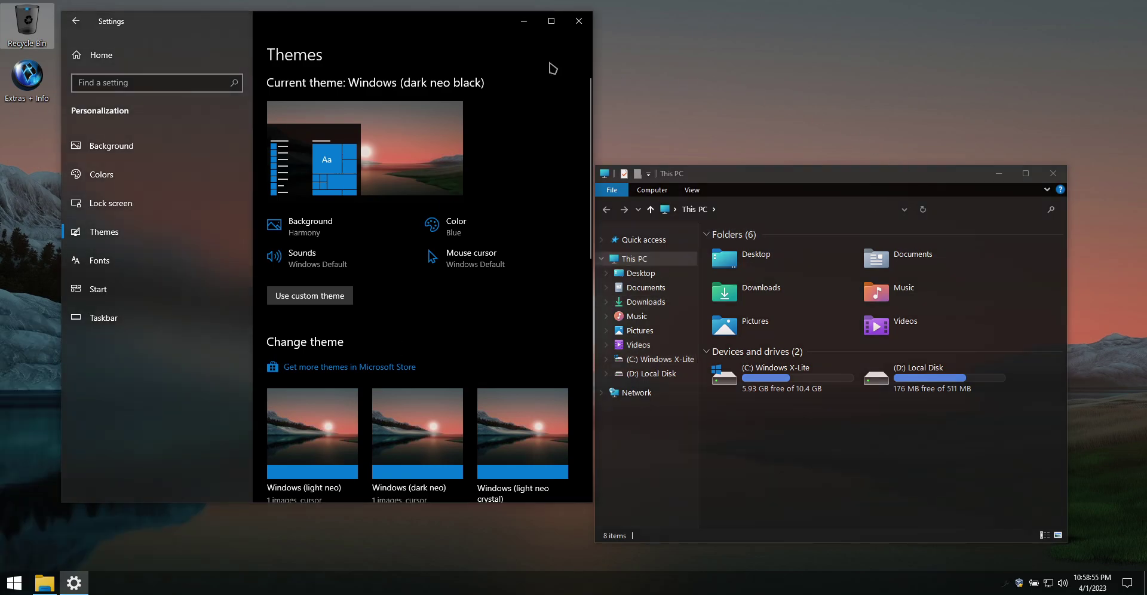
Close the Settings window and move This PC to the upper left.
left_click_drag(896, 184, 879, 126)
left_click(270, 42)
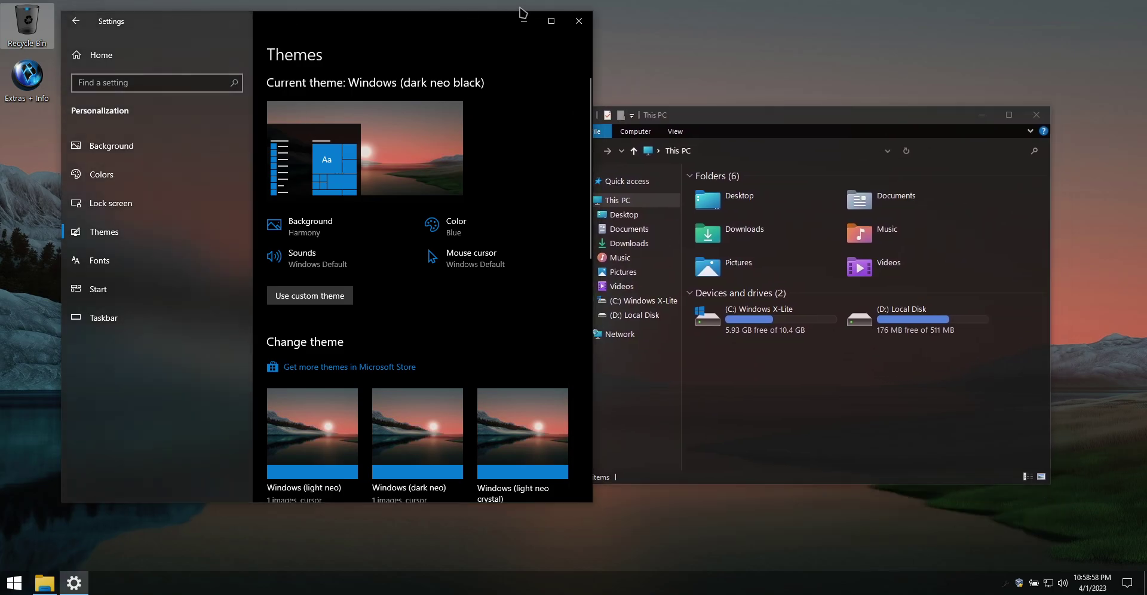
left_click(592, 22)
left_click_drag(828, 121, 322, 45)
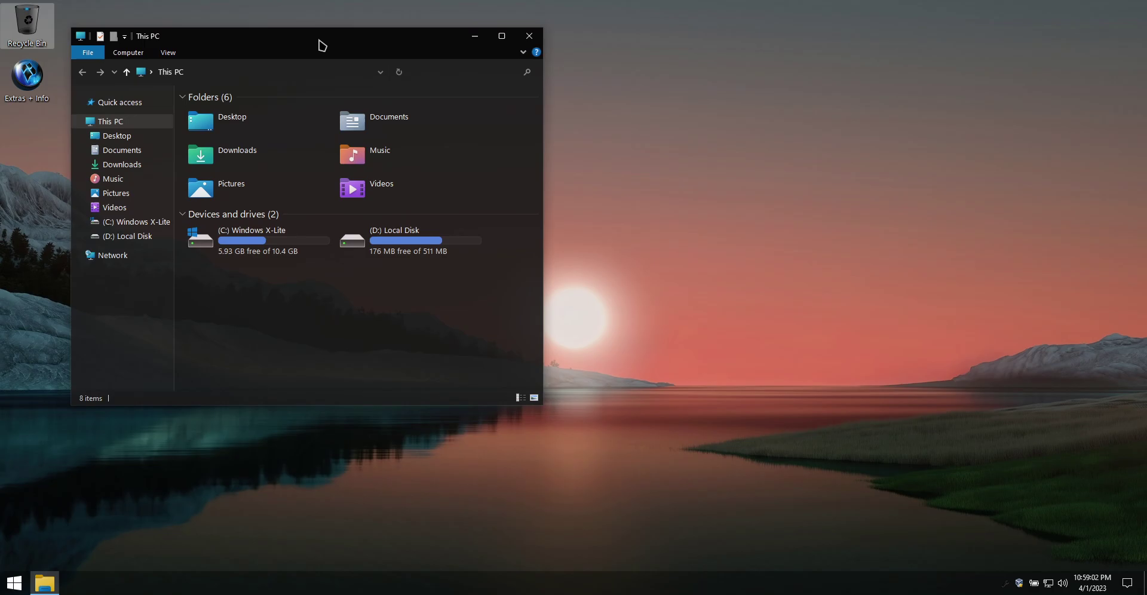
left_click(597, 147)
left_click(404, 41)
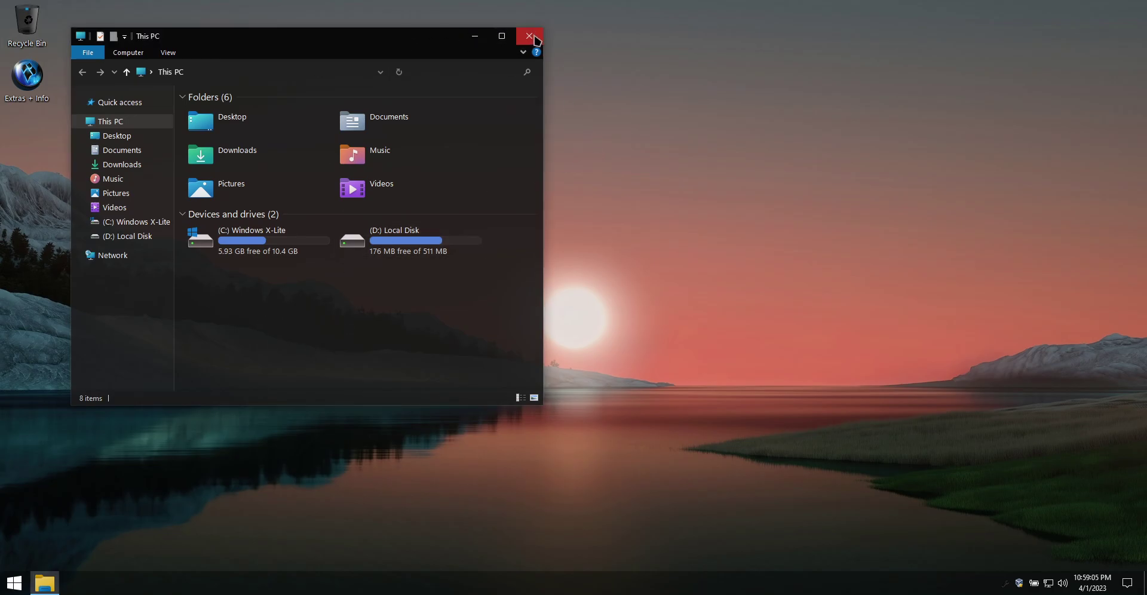
Browse the Optional extras' Desktop Shortcuts, Enable Printing, Enable Virtual Memory and Guides folders.
left_click(529, 36)
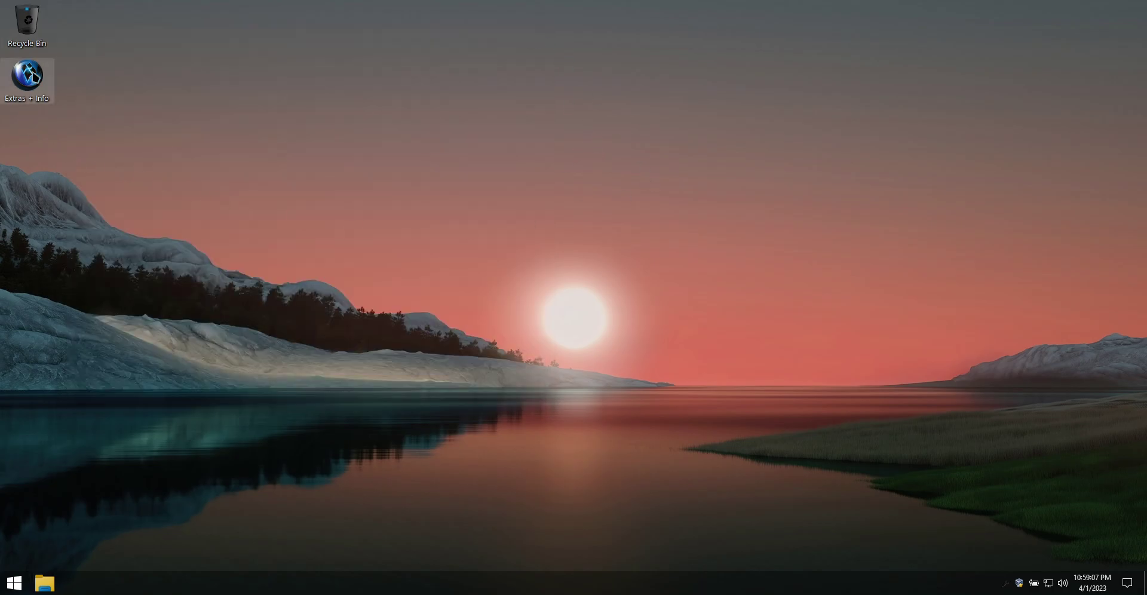
double_click(27, 74)
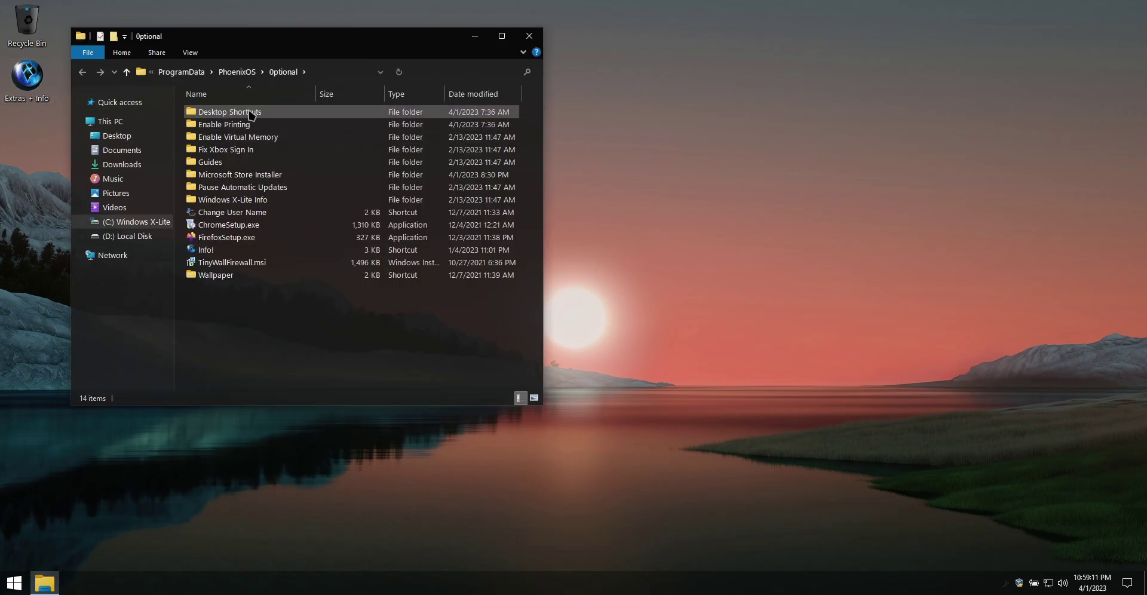
double_click(251, 113)
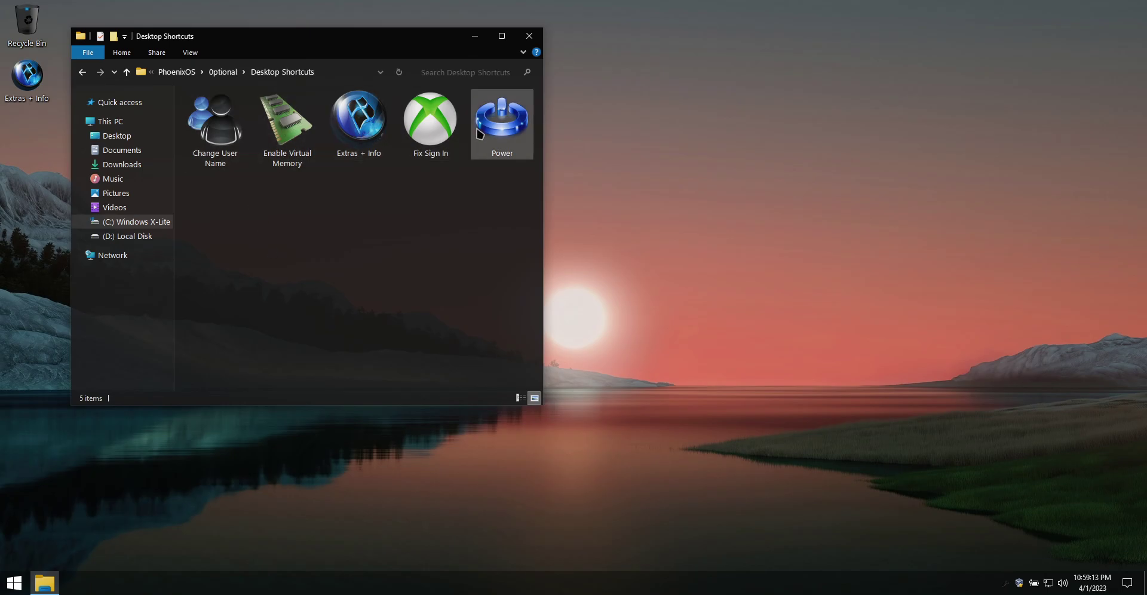
left_click(126, 72)
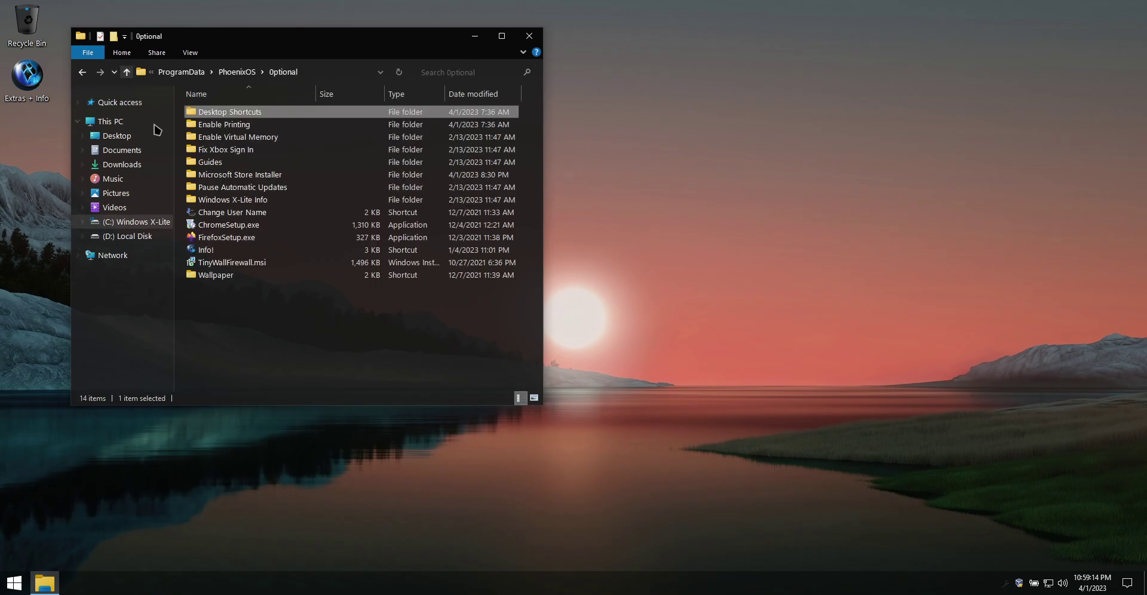
double_click(235, 125)
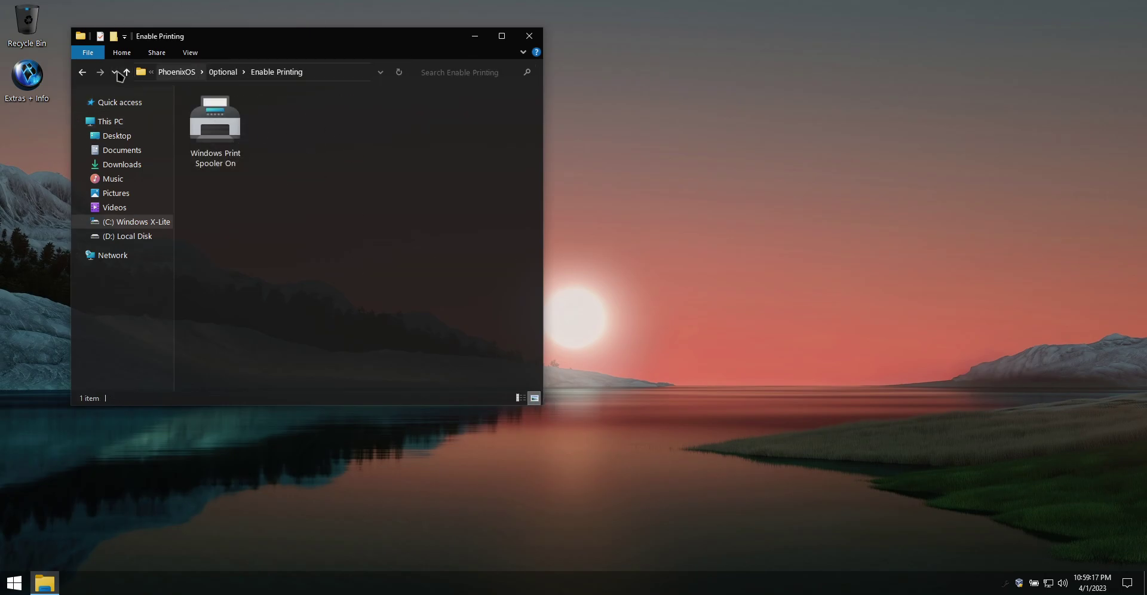
left_click(127, 72)
double_click(238, 137)
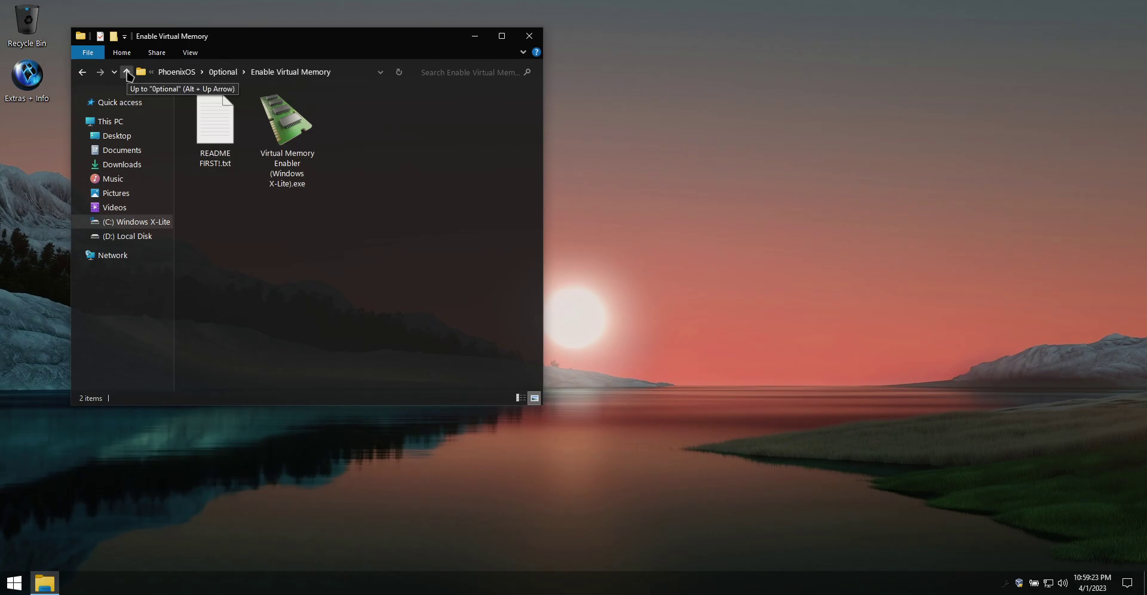
left_click(127, 75)
double_click(248, 150)
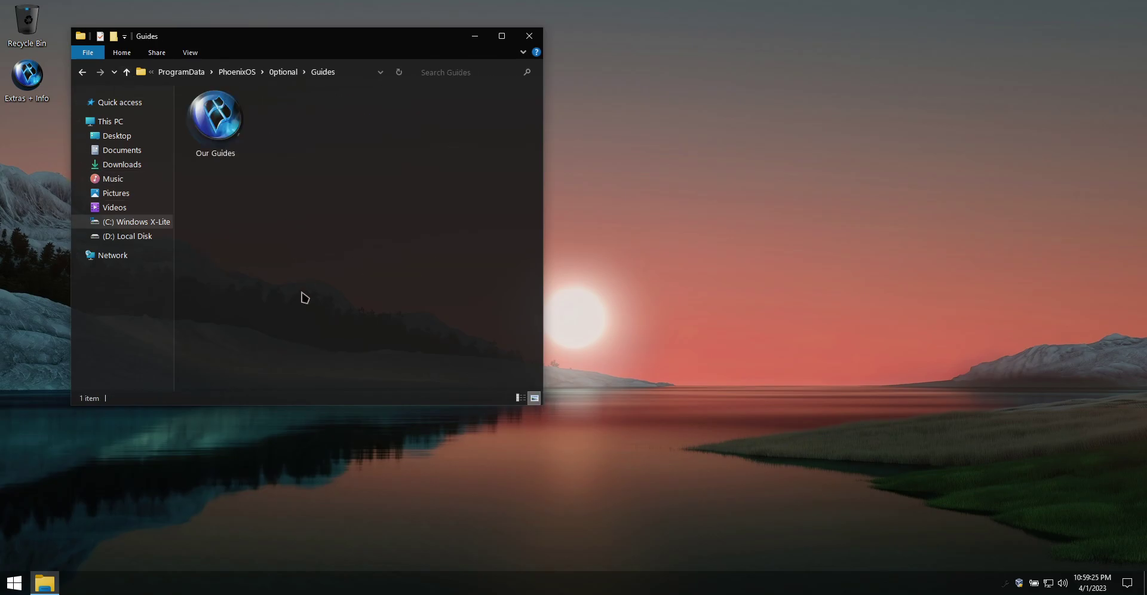
double_click(224, 159)
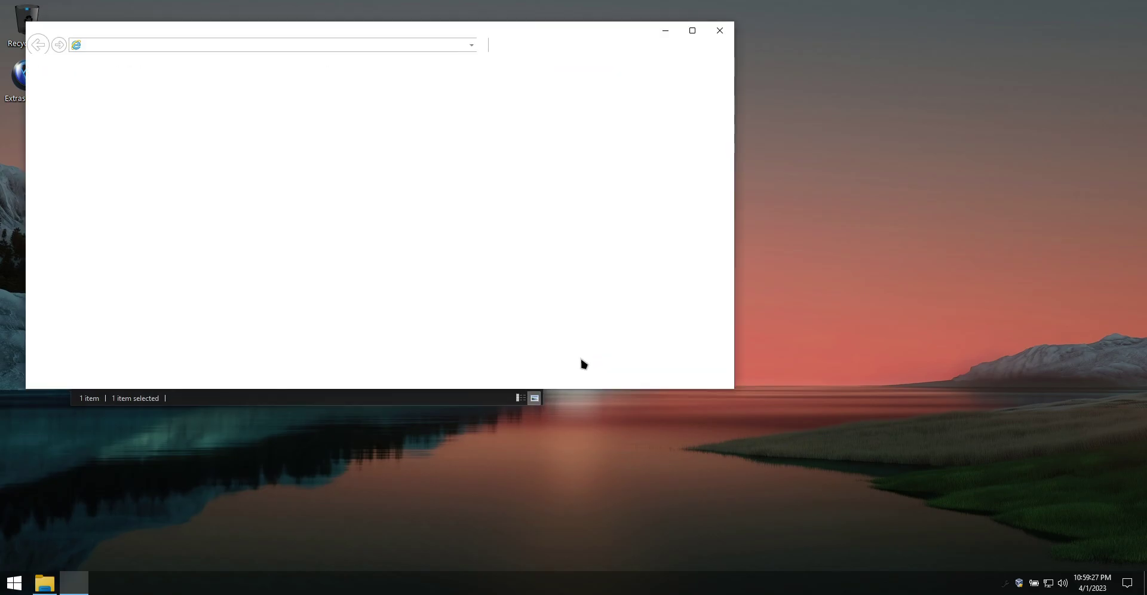
left_click_drag(434, 36, 595, 42)
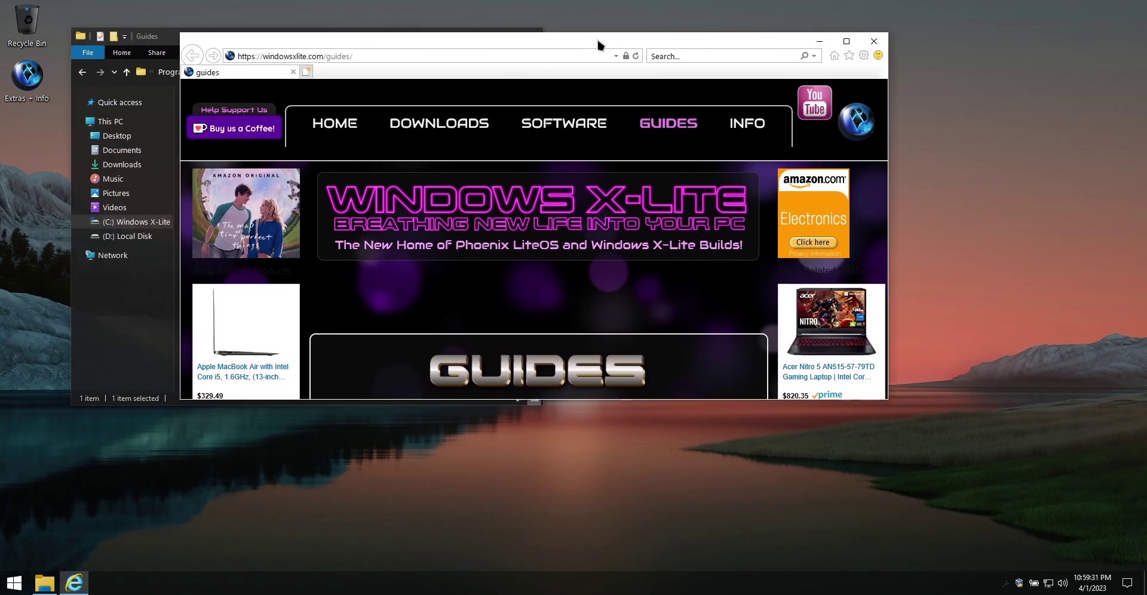
left_click_drag(774, 399, 780, 532)
left_click_drag(888, 420, 919, 273)
scroll(926, 208, "down", 2)
scroll(926, 207, "down", 5)
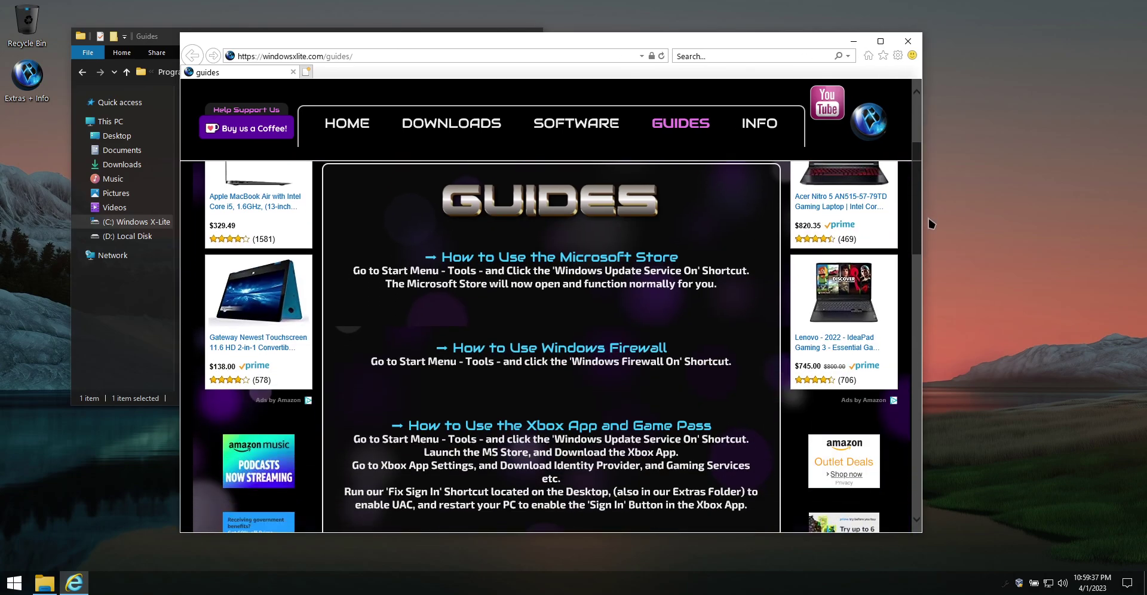
scroll(917, 311, "down", 5)
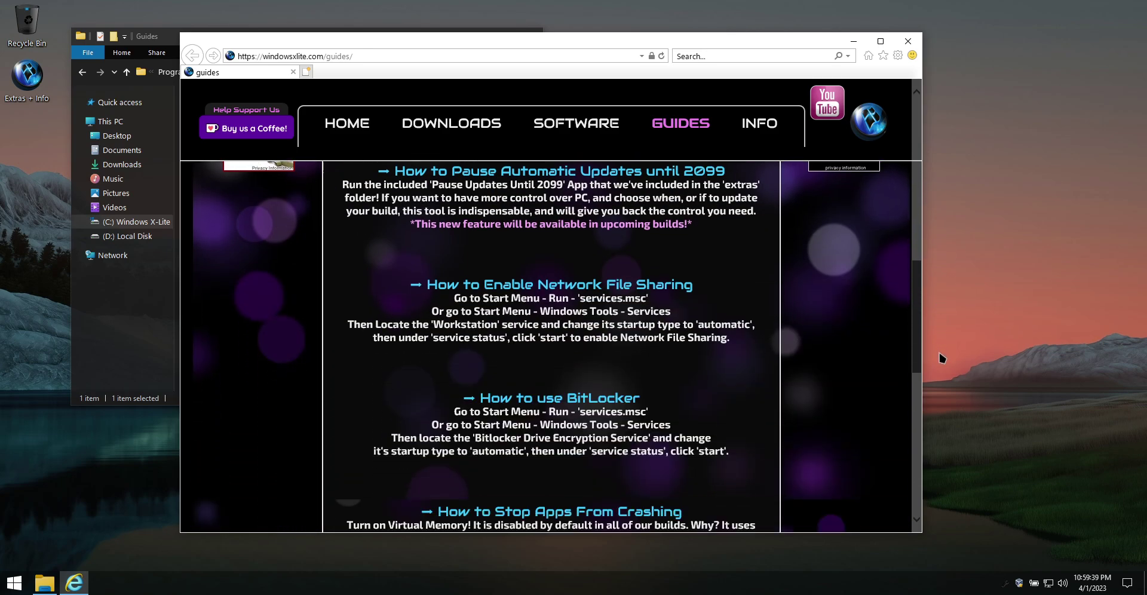
Close the browser and browse the Microsoft Store Installer, Pause Automatic Updates and Windows X-Lite Info folders.
left_click(907, 41)
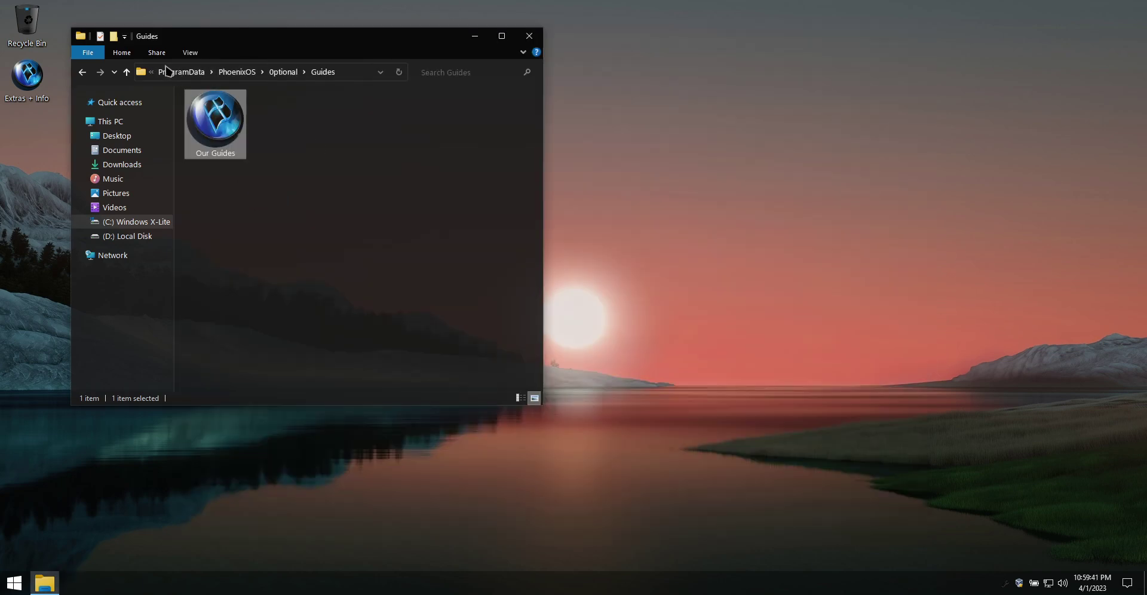
left_click(126, 72)
double_click(236, 177)
left_click(126, 72)
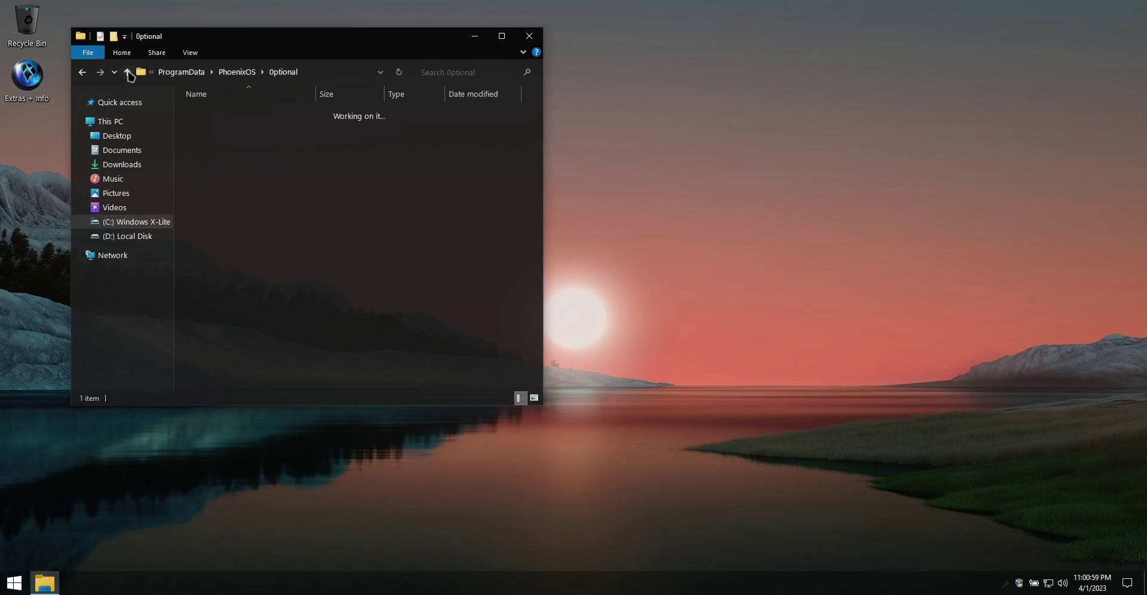
double_click(274, 185)
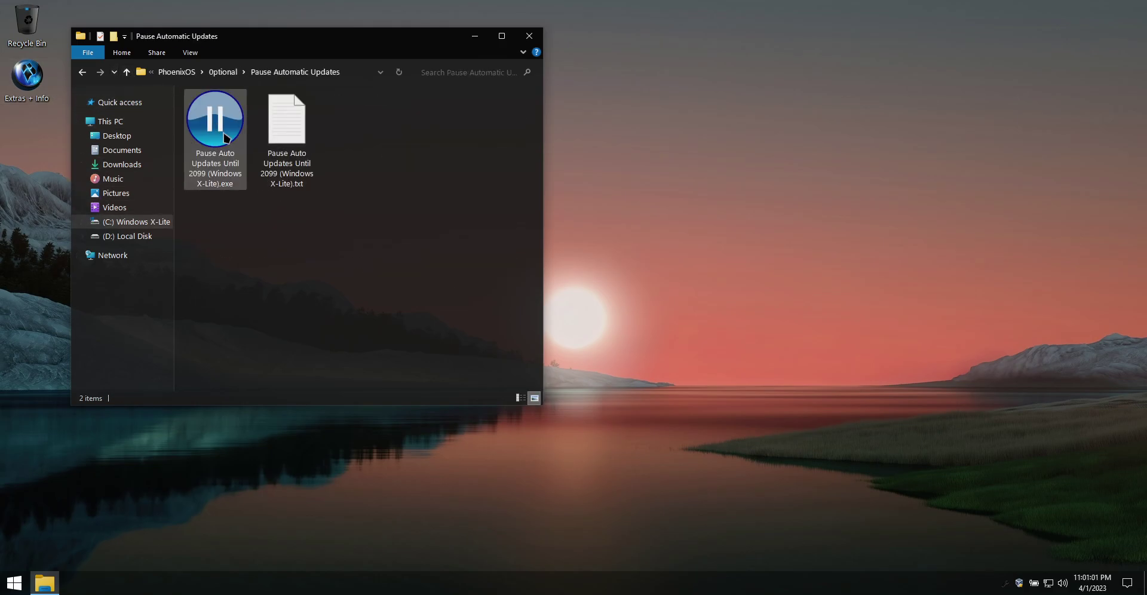
left_click(126, 73)
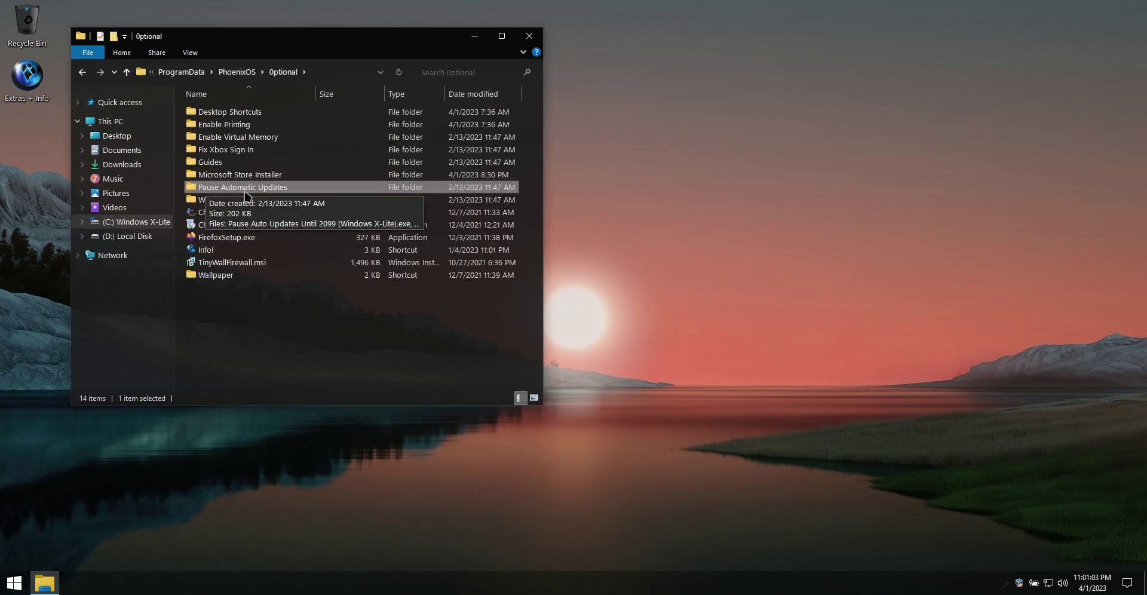
double_click(258, 201)
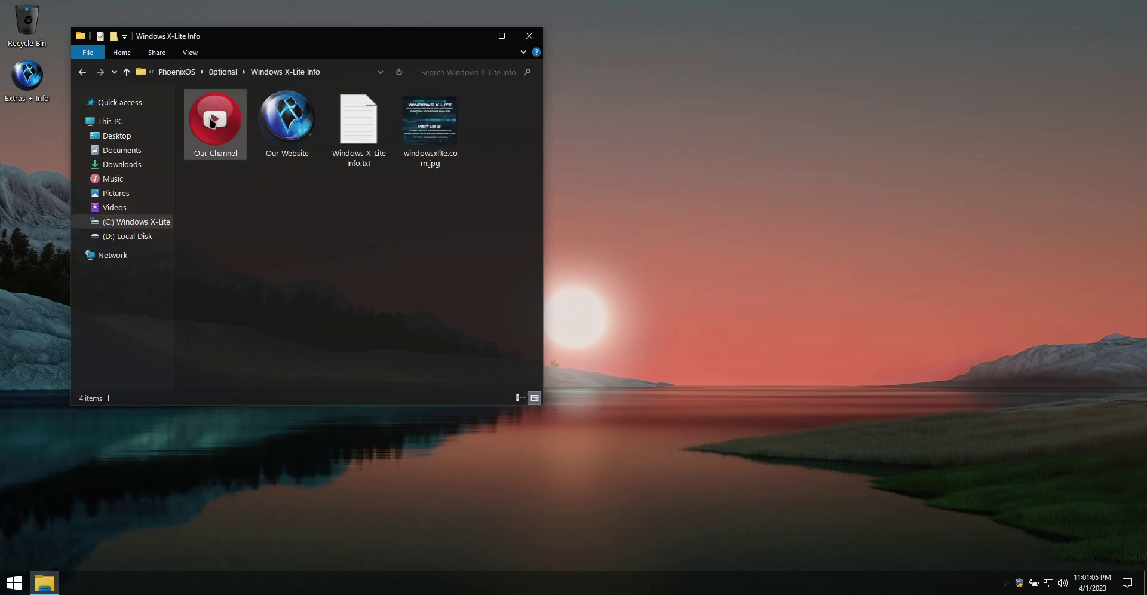
Open windowsxlite.com.jpg in Windows Photo Viewer, close it, and return to Optional.
double_click(430, 124)
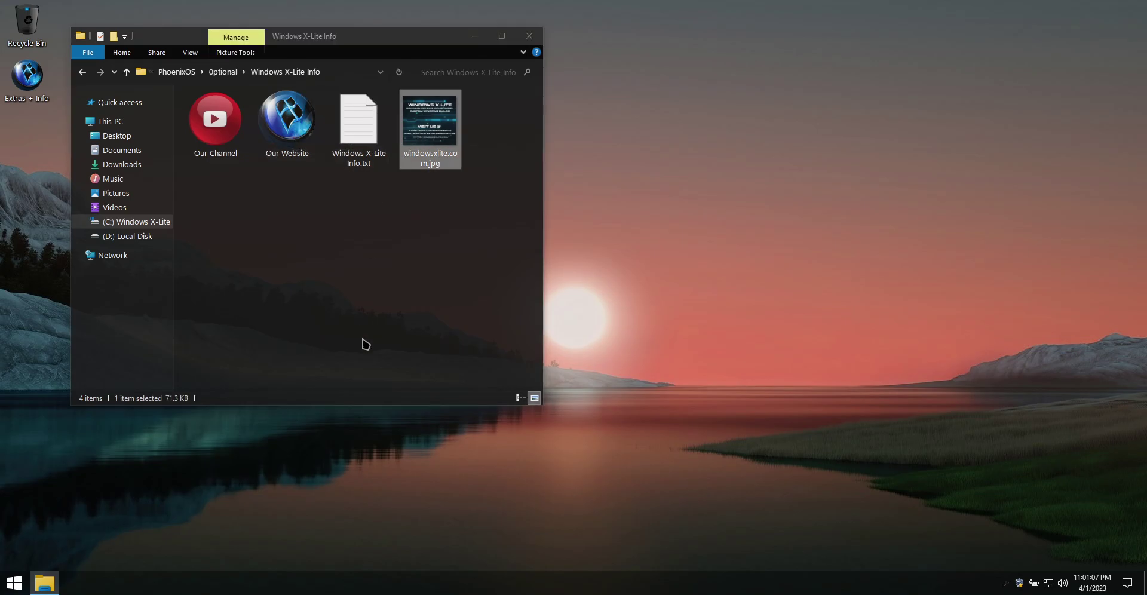
left_click(526, 198)
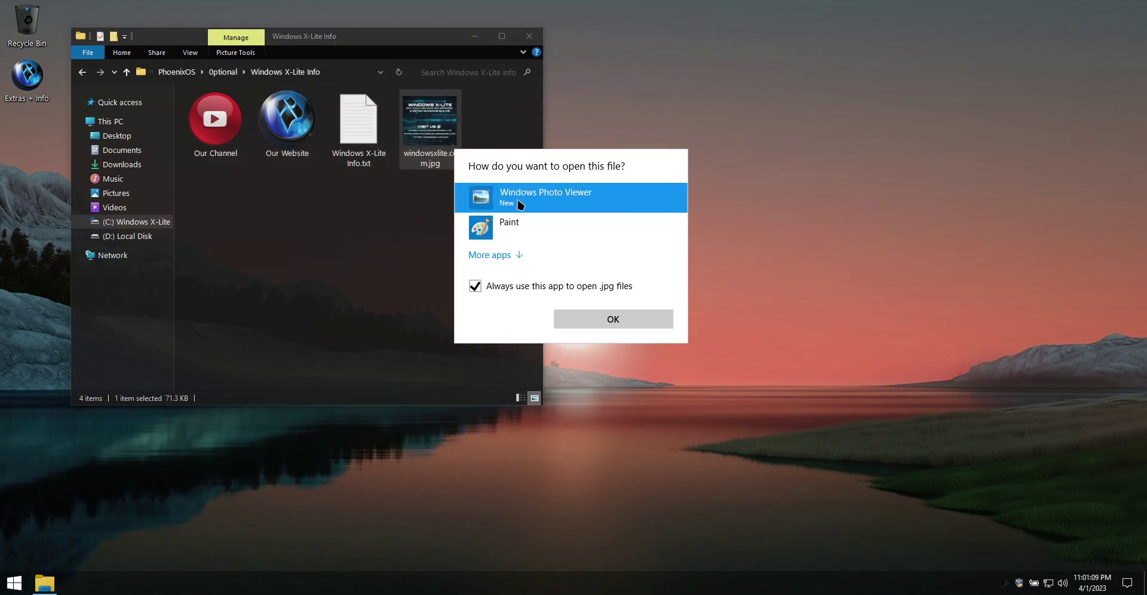
left_click(582, 322)
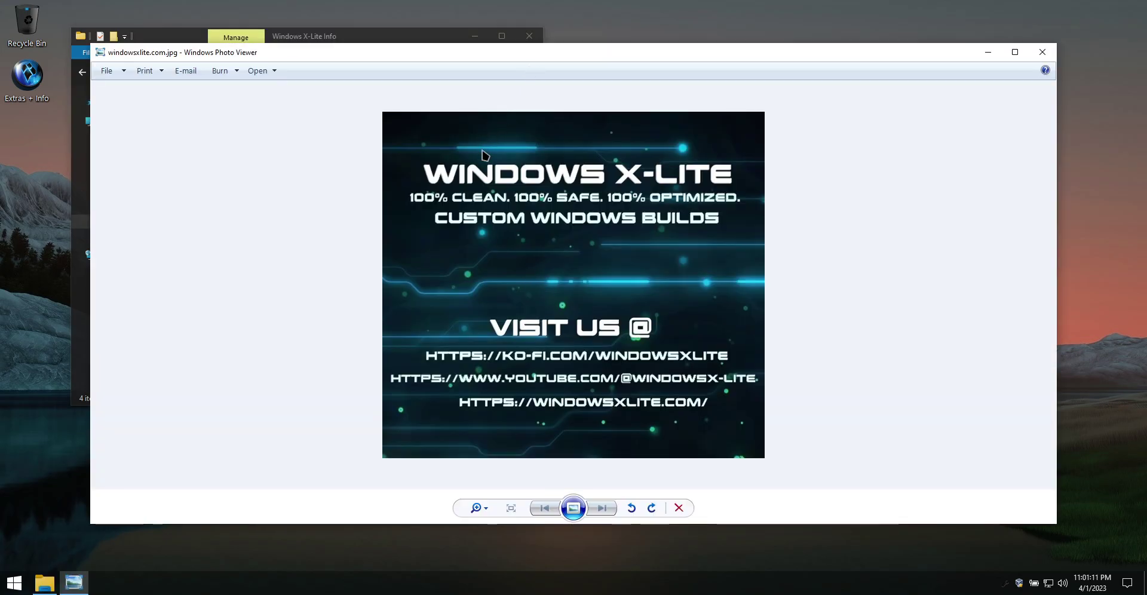
left_click(1042, 52)
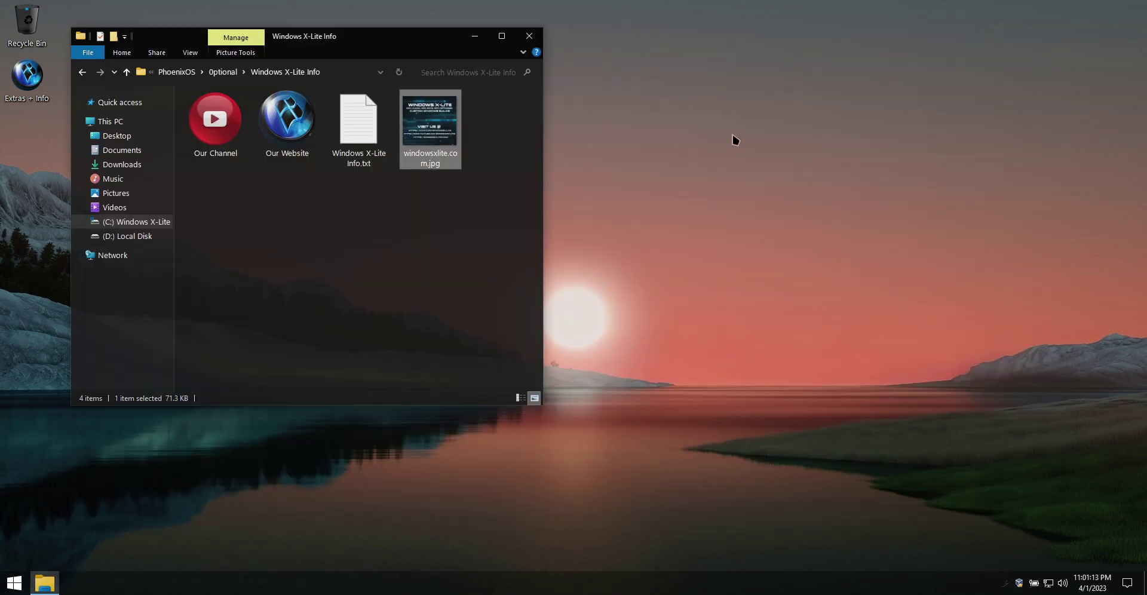
left_click(126, 72)
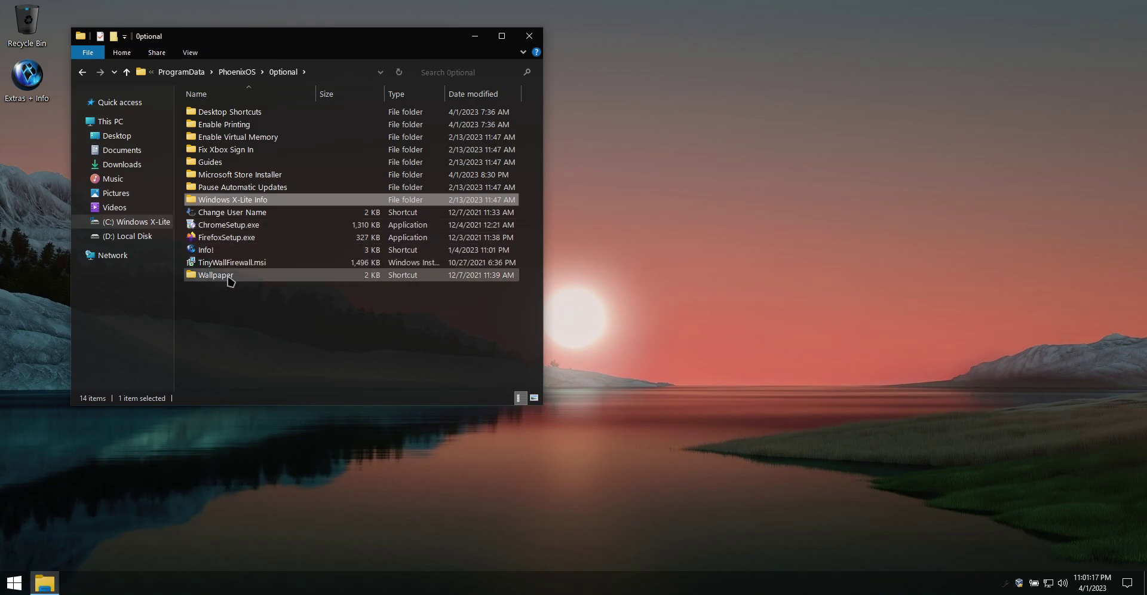
Set img1a.jpg, img2.jpg, then img1b.jpg as wallpaper, finishing with img1a.jpg, and close Explorer.
double_click(226, 276)
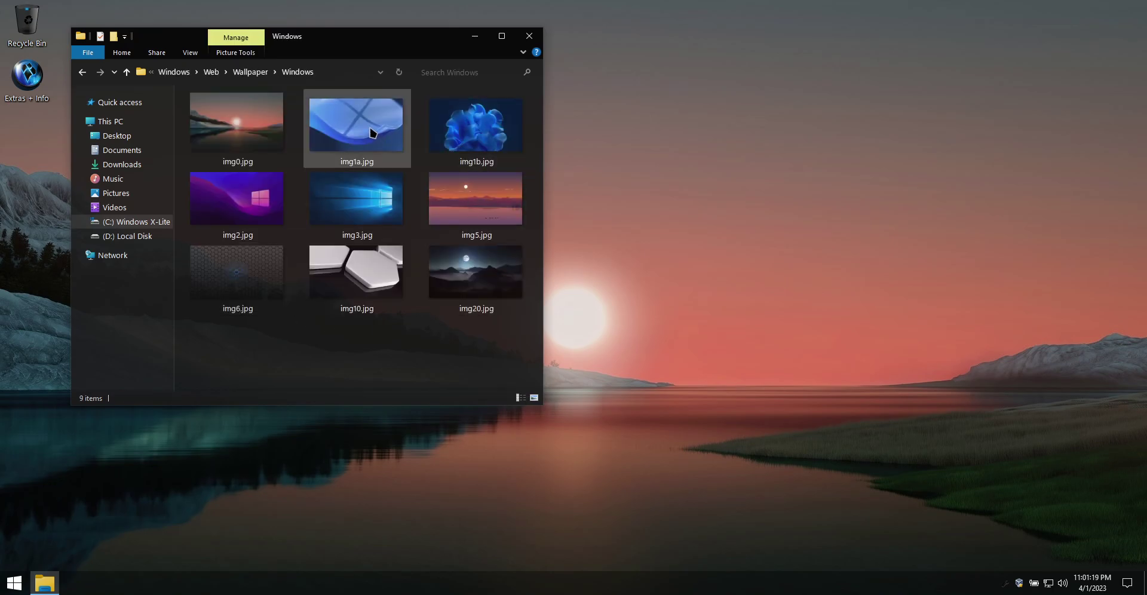
right_click(370, 128)
left_click(442, 150)
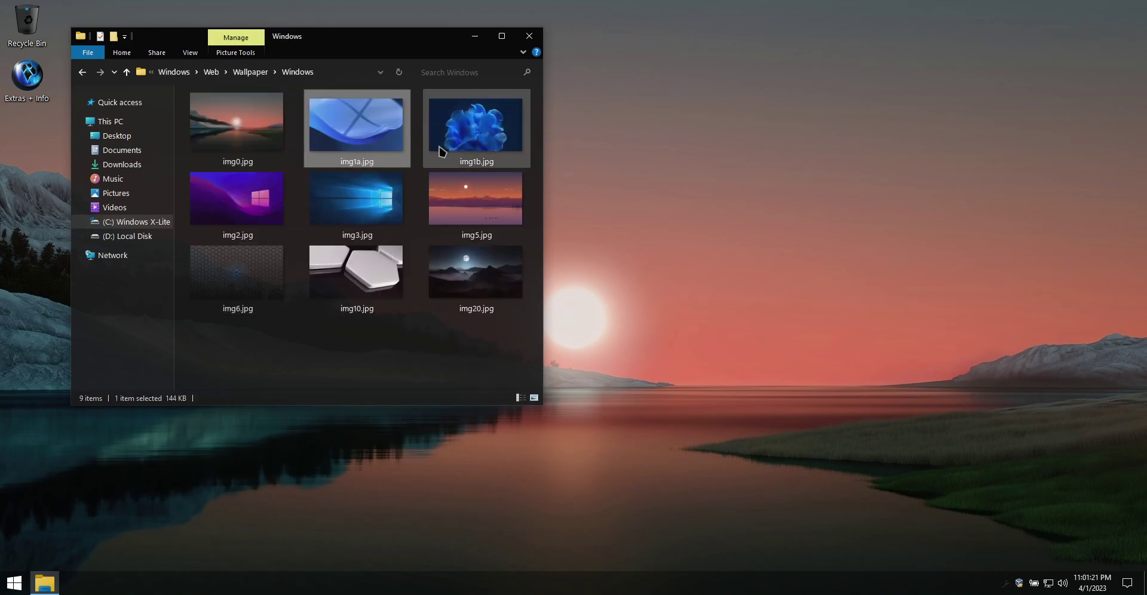
mouse_move(436, 44)
left_mouse_down()
mouse_move(402, 44)
mouse_move(421, 44)
left_mouse_up()
right_click(253, 198)
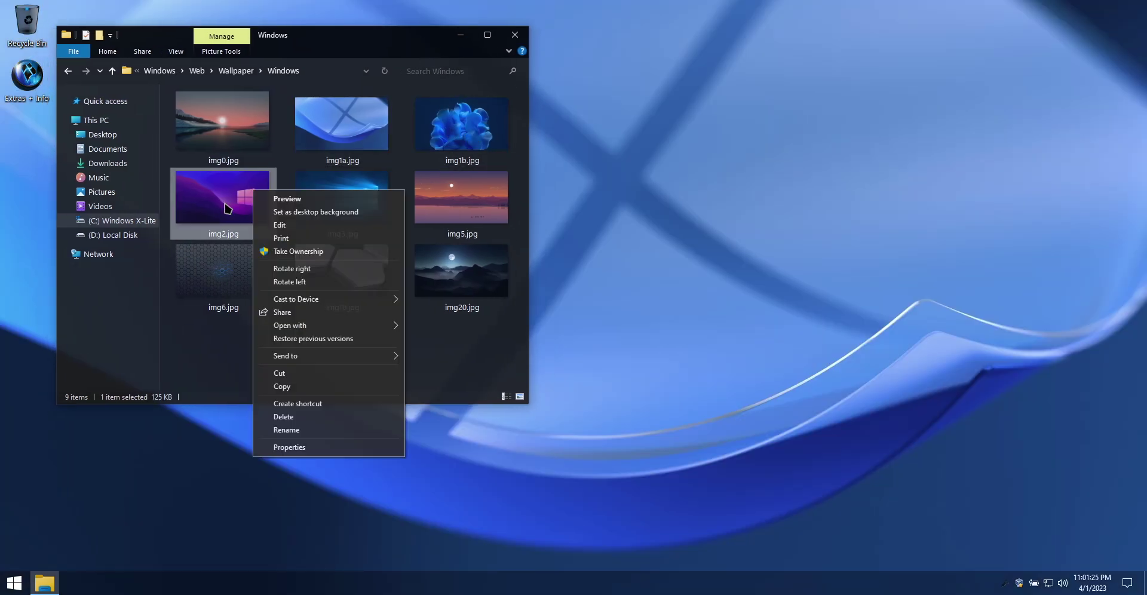
left_click(320, 212)
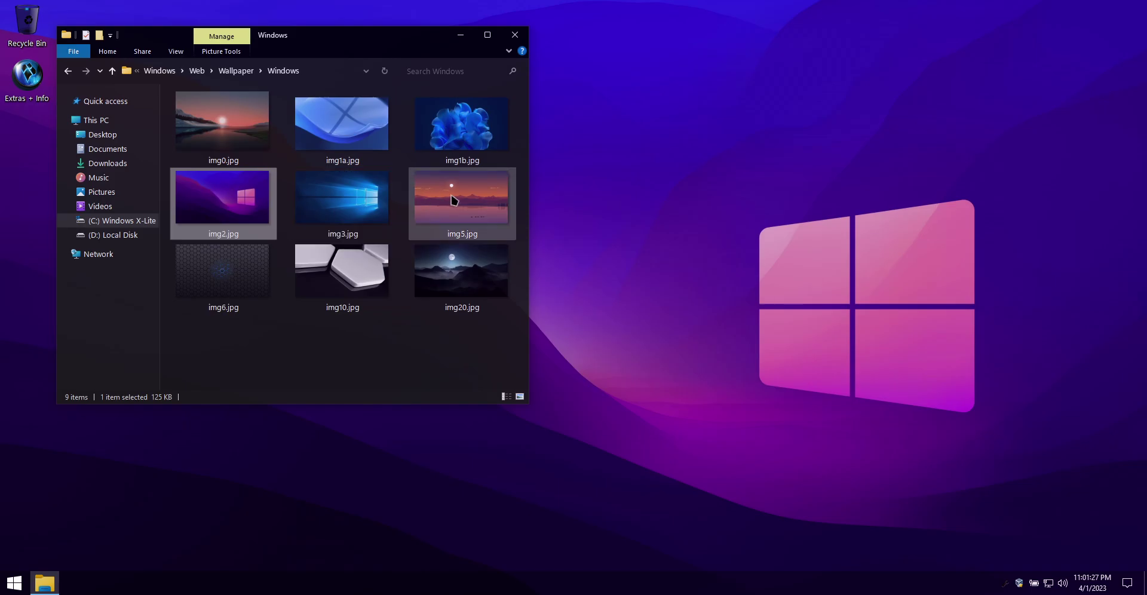
right_click(467, 122)
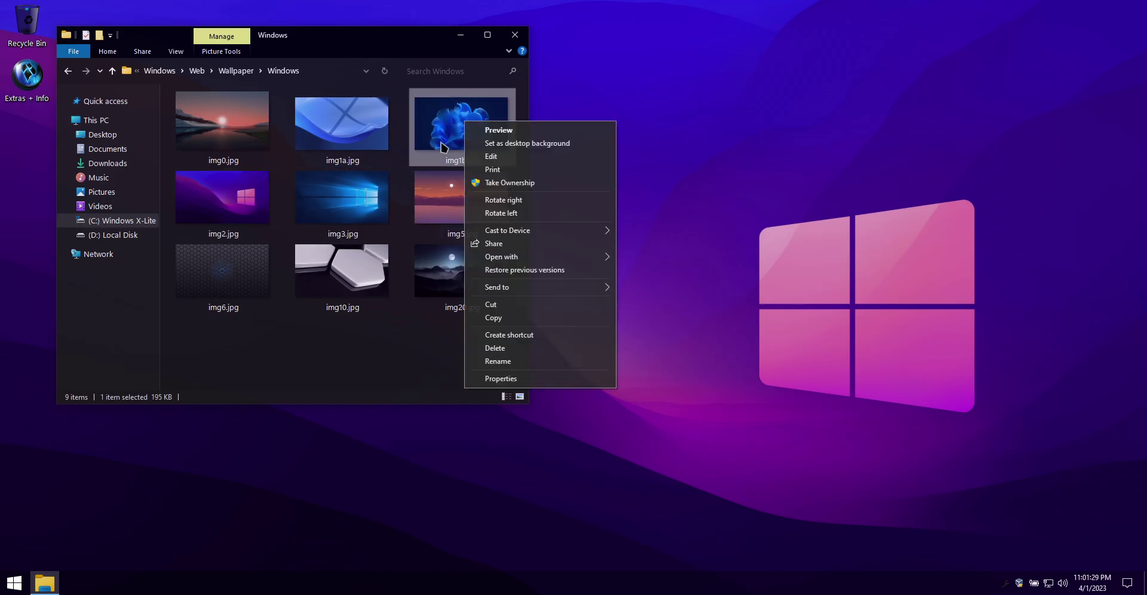
left_click(502, 148)
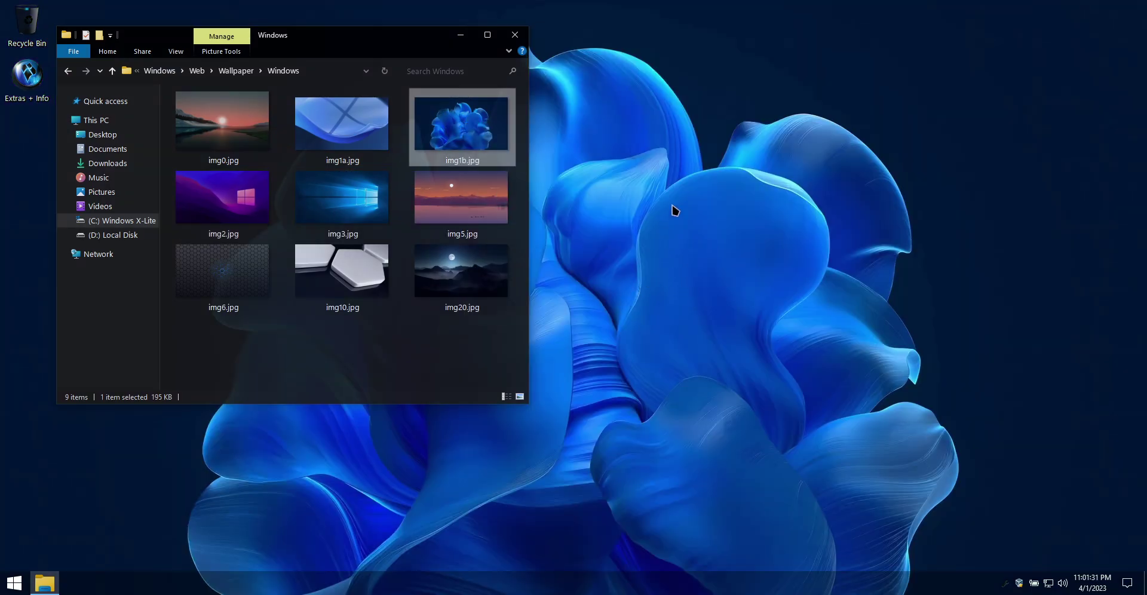
right_click(326, 112)
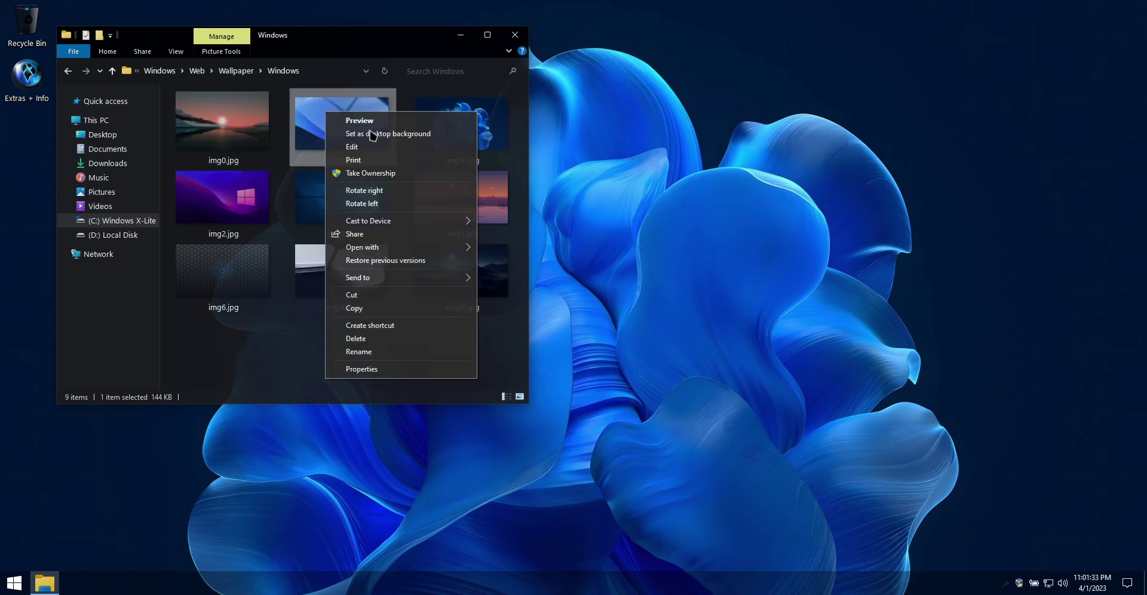
left_click(373, 134)
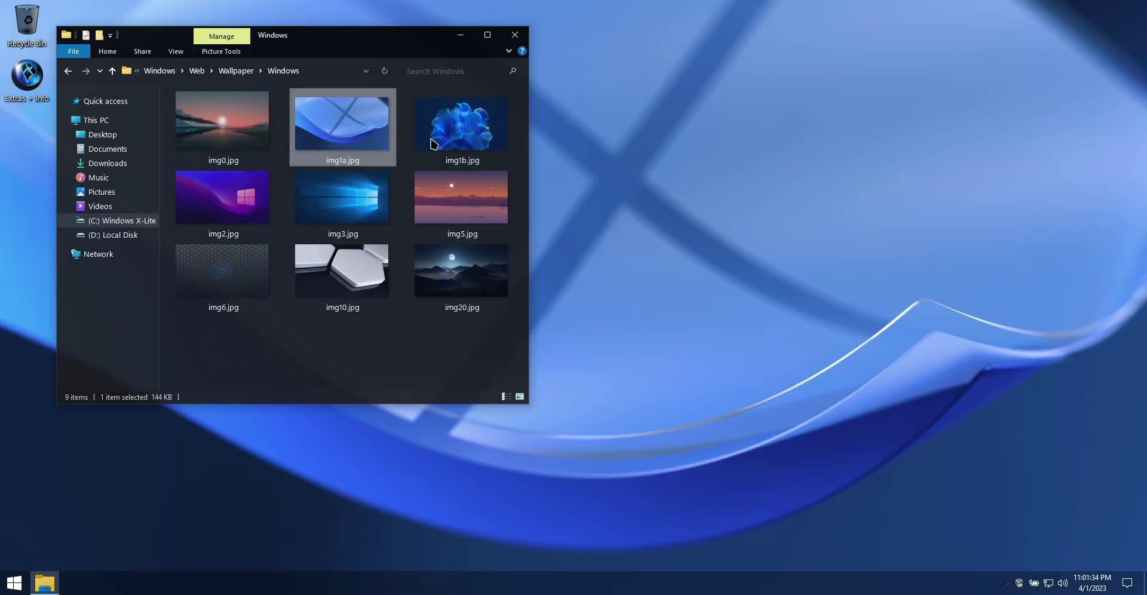
left_click(515, 34)
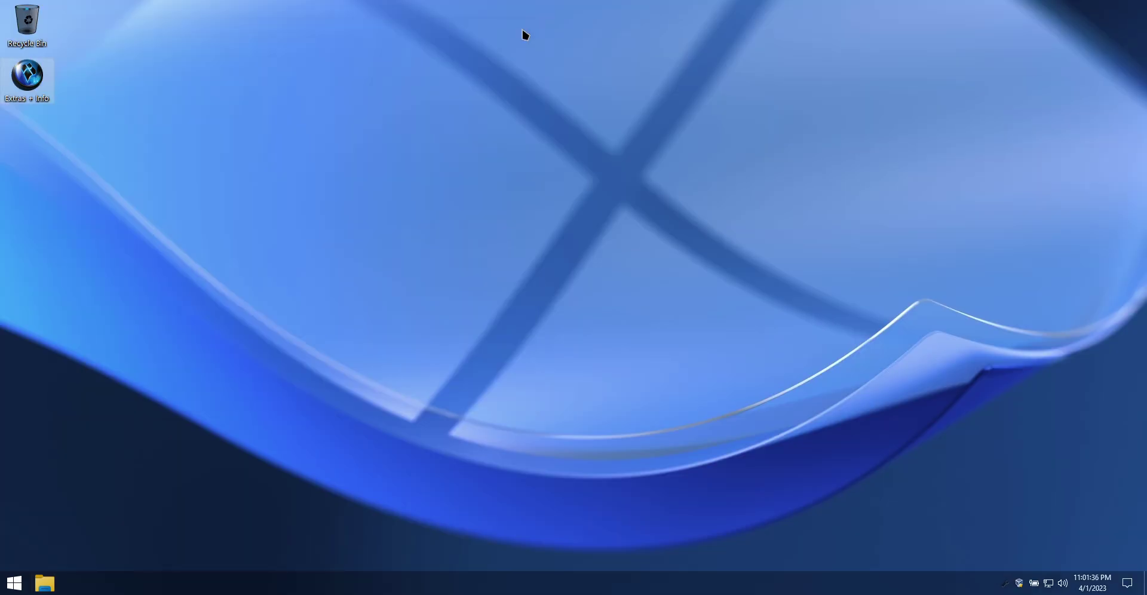
left_click(7, 582)
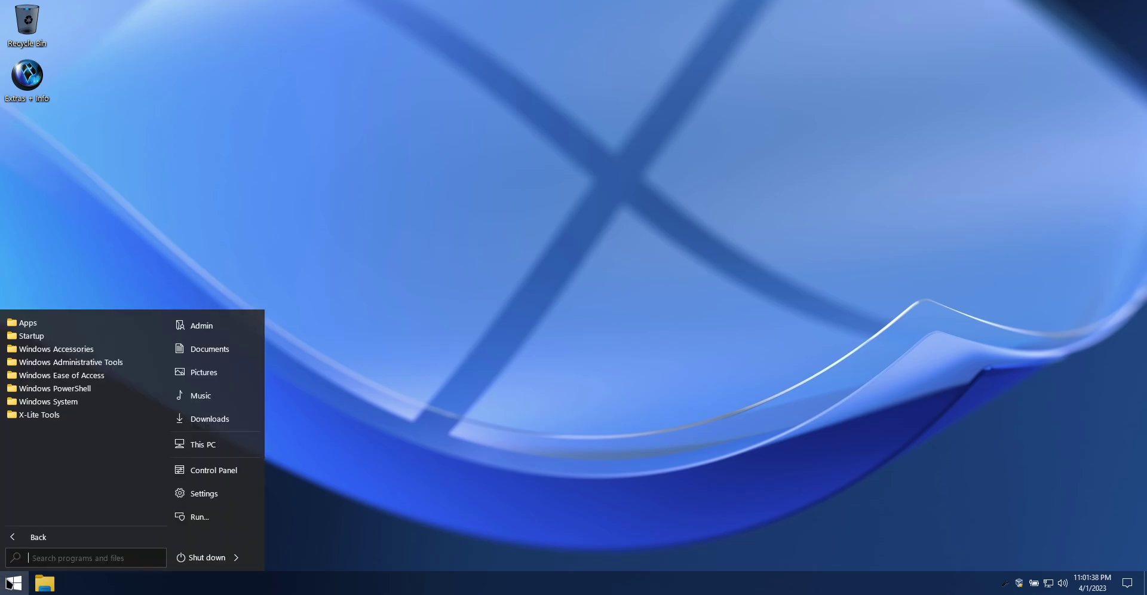
left_click(92, 323)
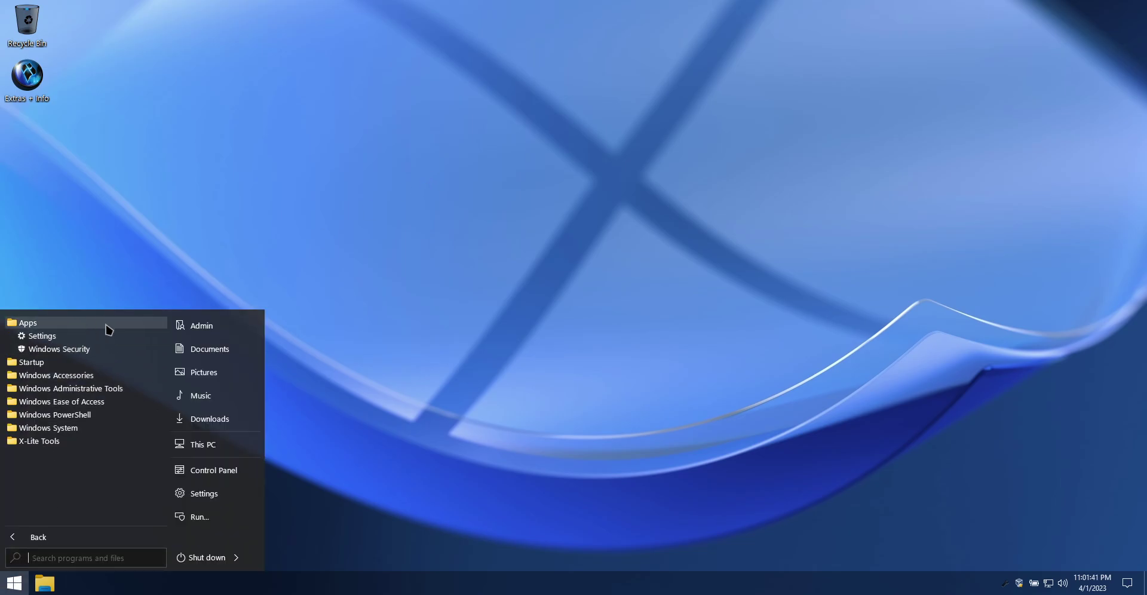
left_click(108, 326)
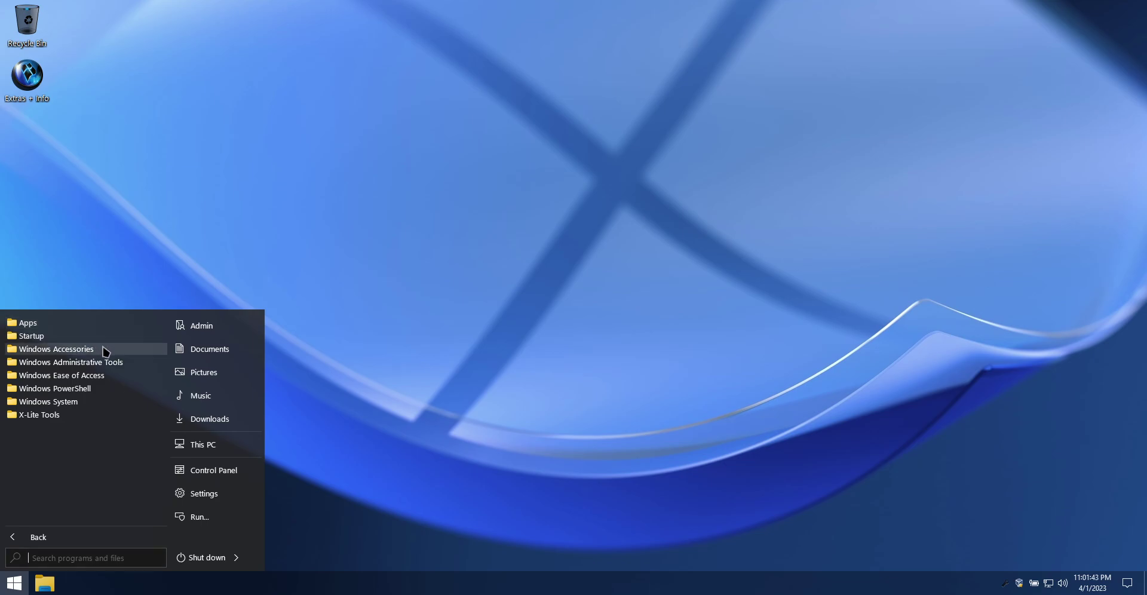
left_click(102, 349)
left_click(41, 351)
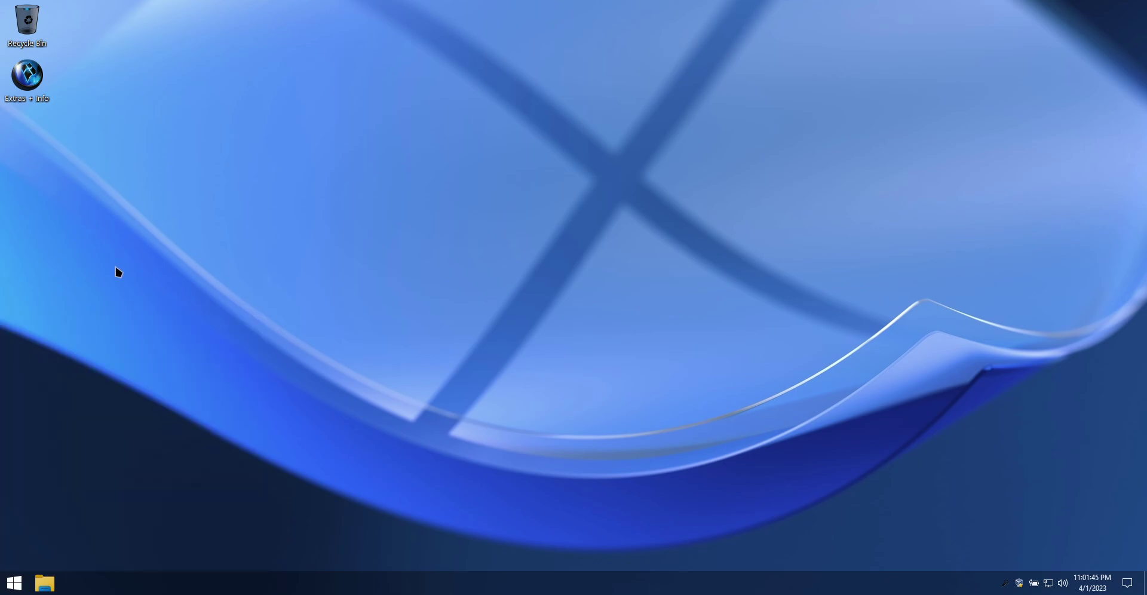
left_click_drag(60, 98, 121, 137)
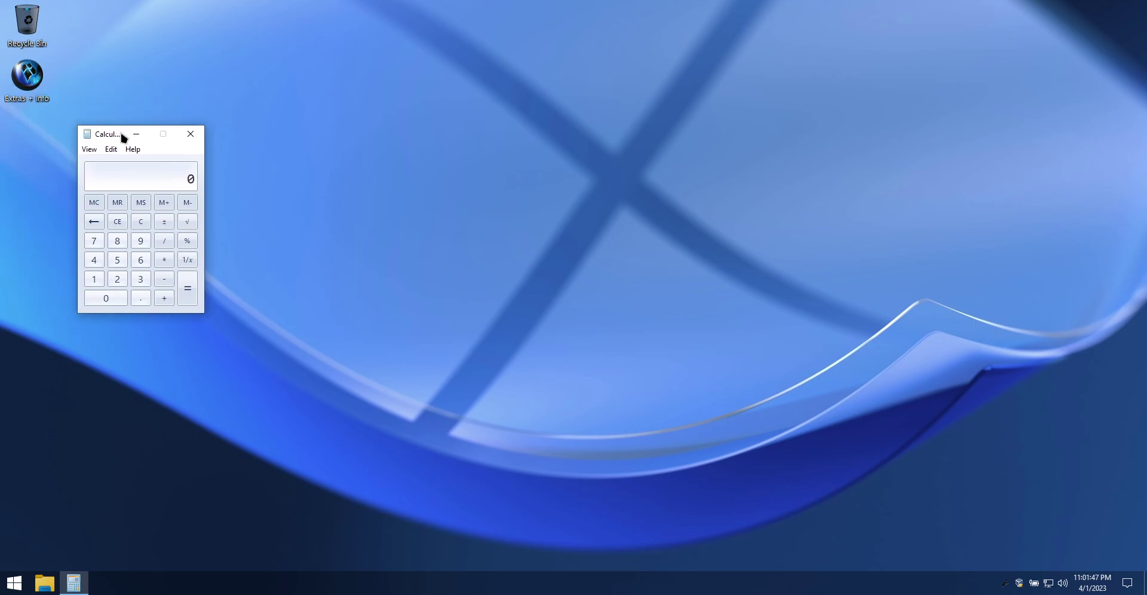
left_click(189, 134)
left_click(24, 579)
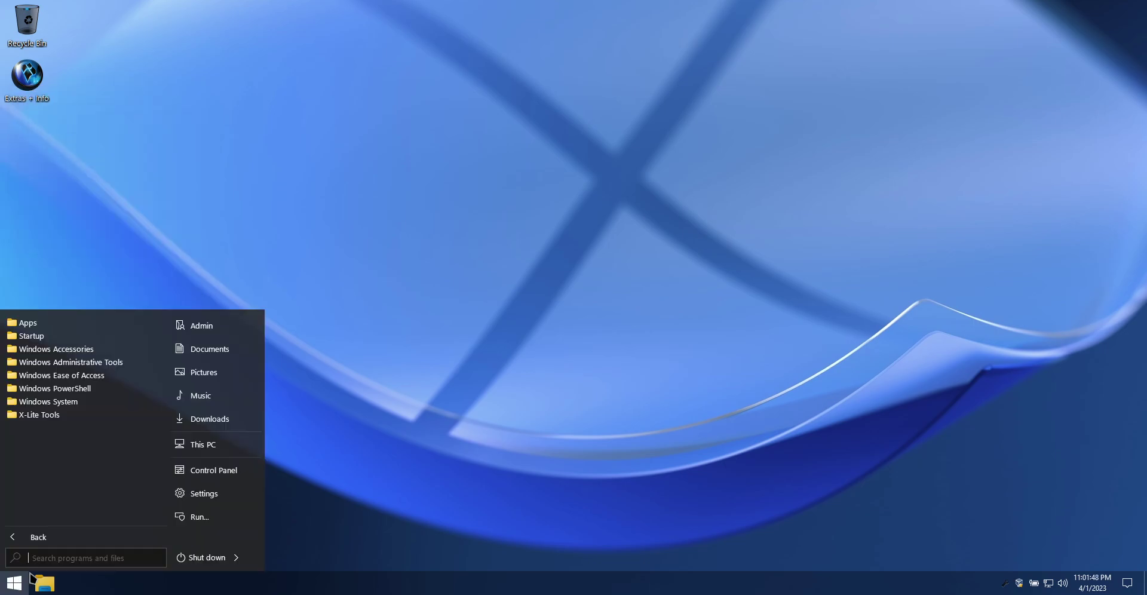
left_click(89, 350)
scroll(96, 410, "down", 1)
scroll(96, 410, "up", 1)
left_click(95, 337)
left_click(90, 362)
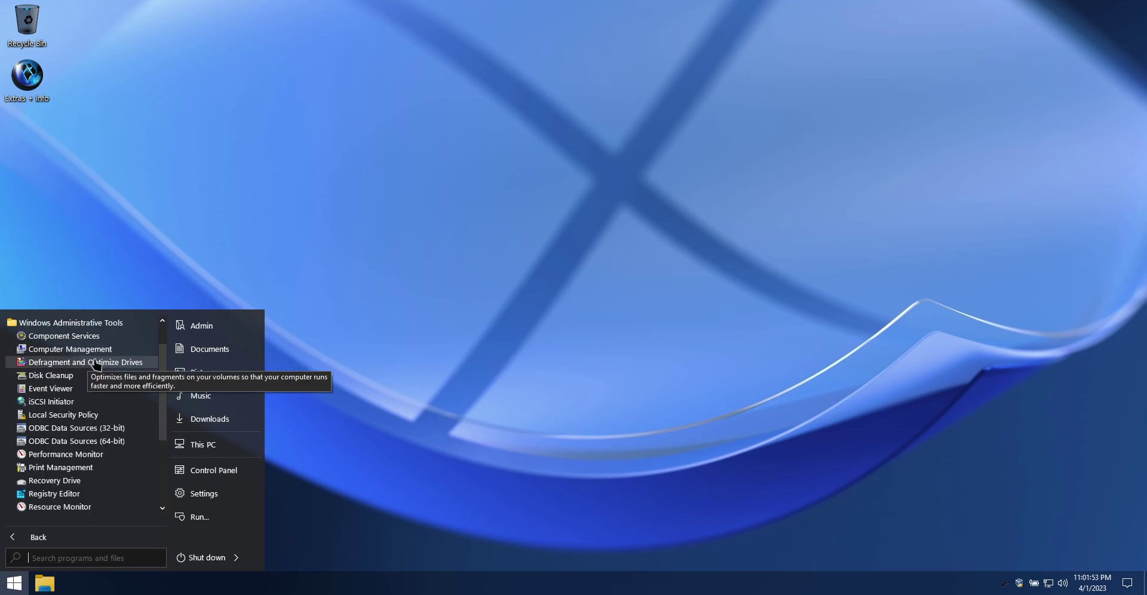
scroll(122, 458, "down", 1)
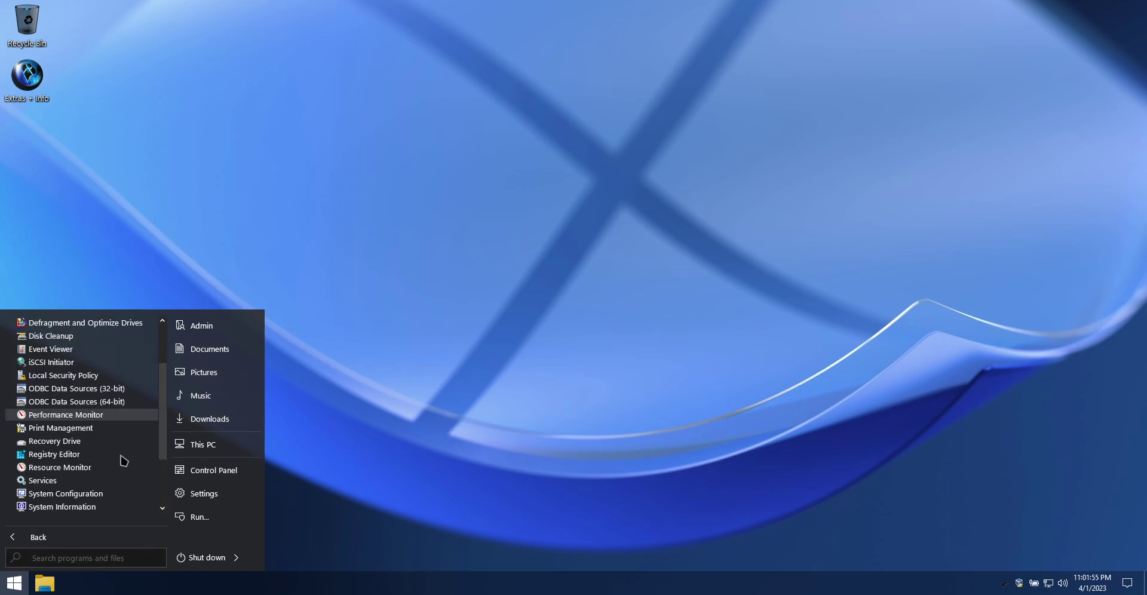
scroll(123, 460, "down", 2)
scroll(123, 460, "up", 3)
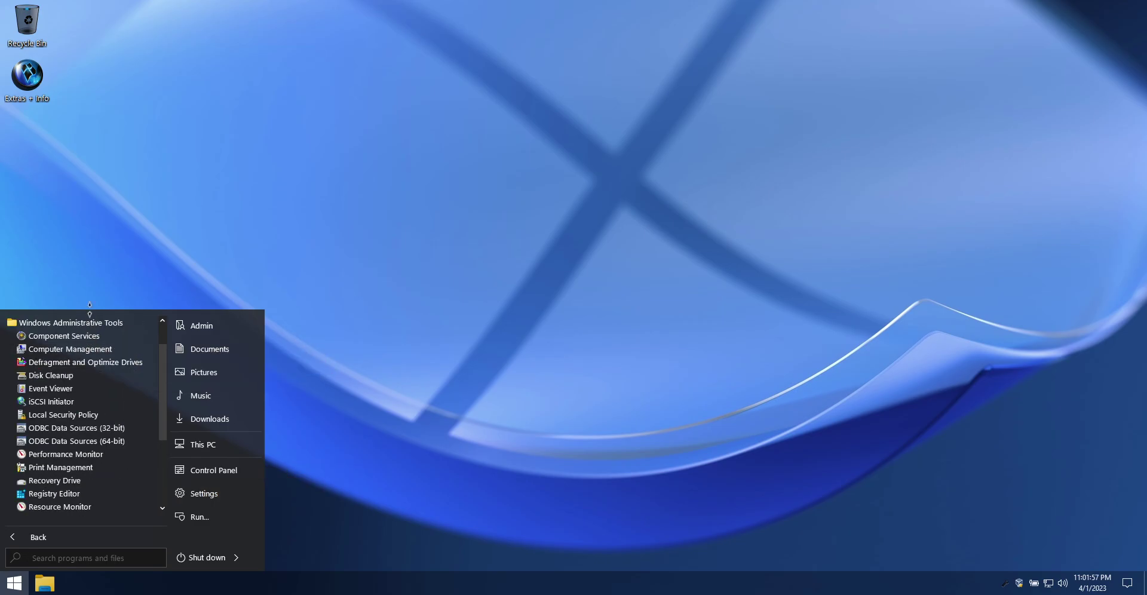
left_click(91, 322)
left_click(79, 375)
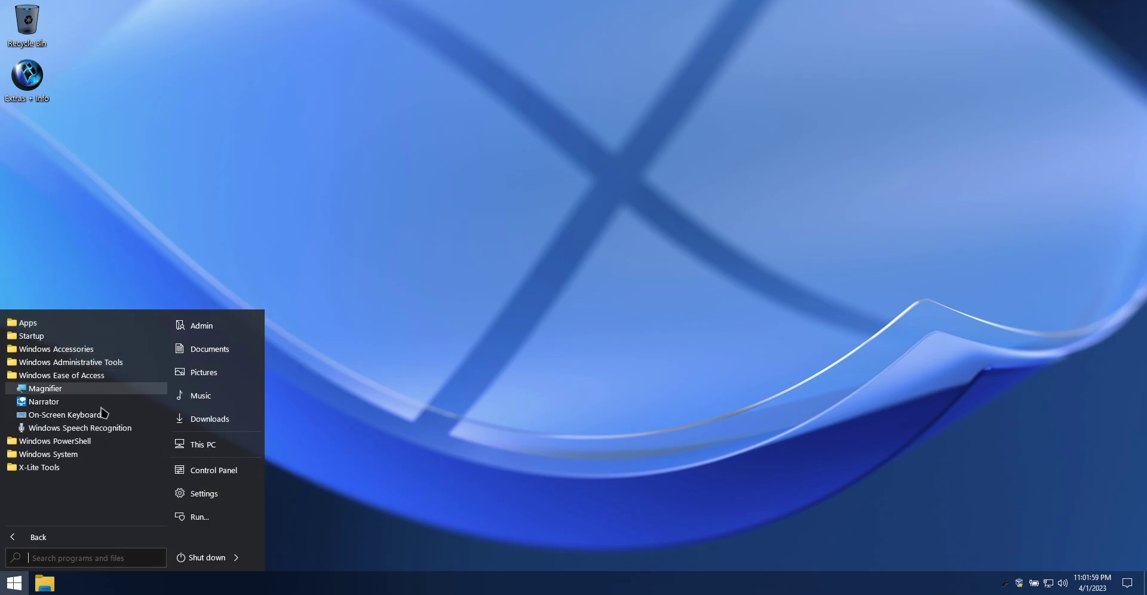
left_click(89, 376)
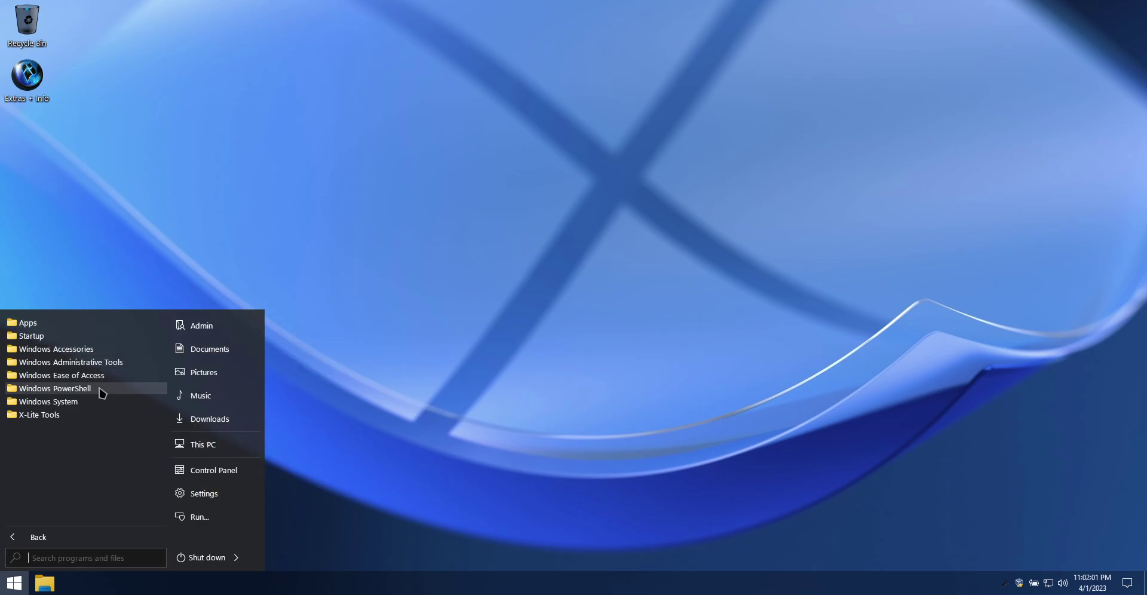
left_click(95, 388)
left_click(91, 389)
left_click(105, 401)
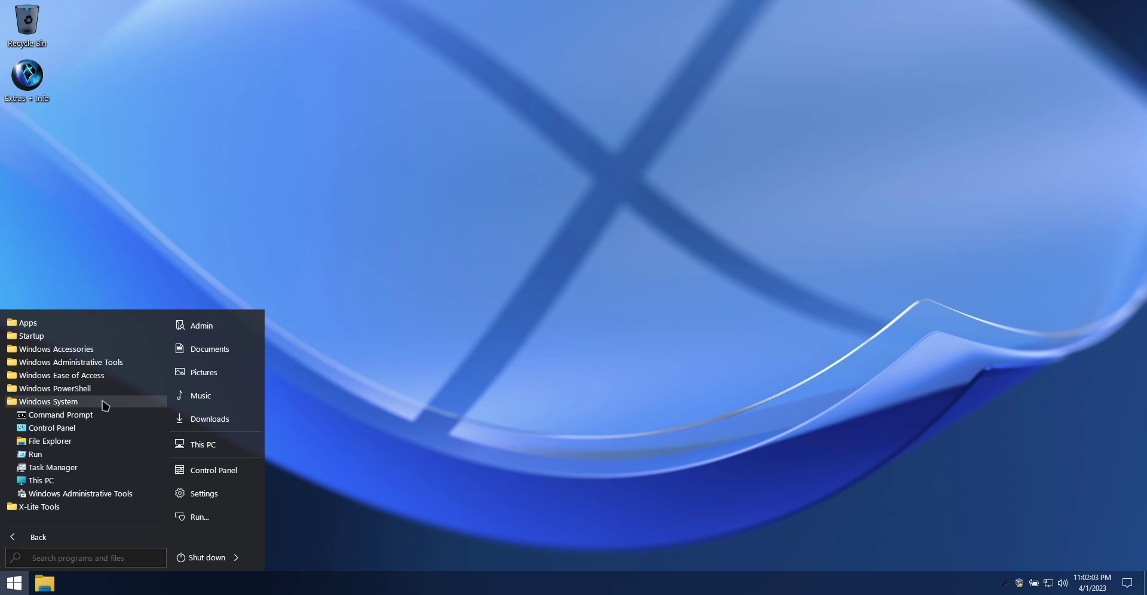
left_click(89, 401)
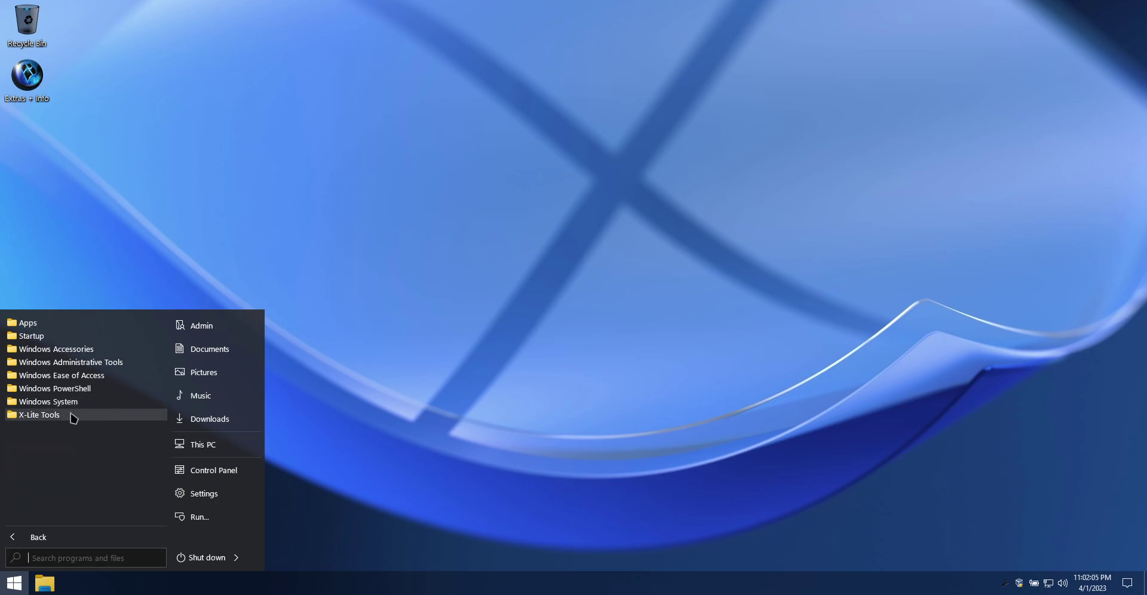
left_click(43, 415)
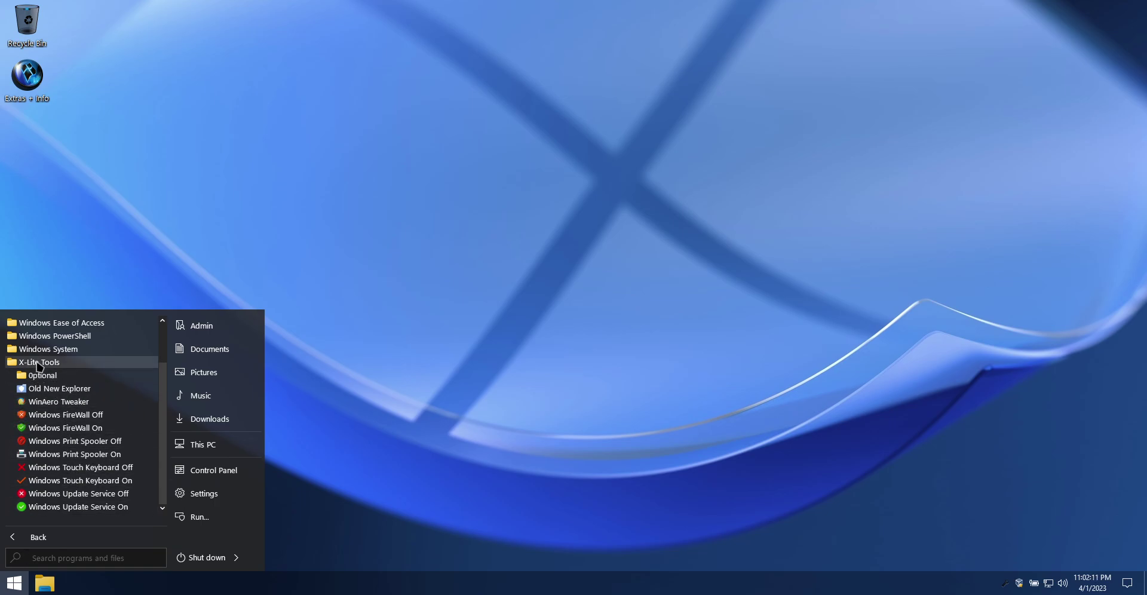
left_click(38, 363)
left_click(450, 302)
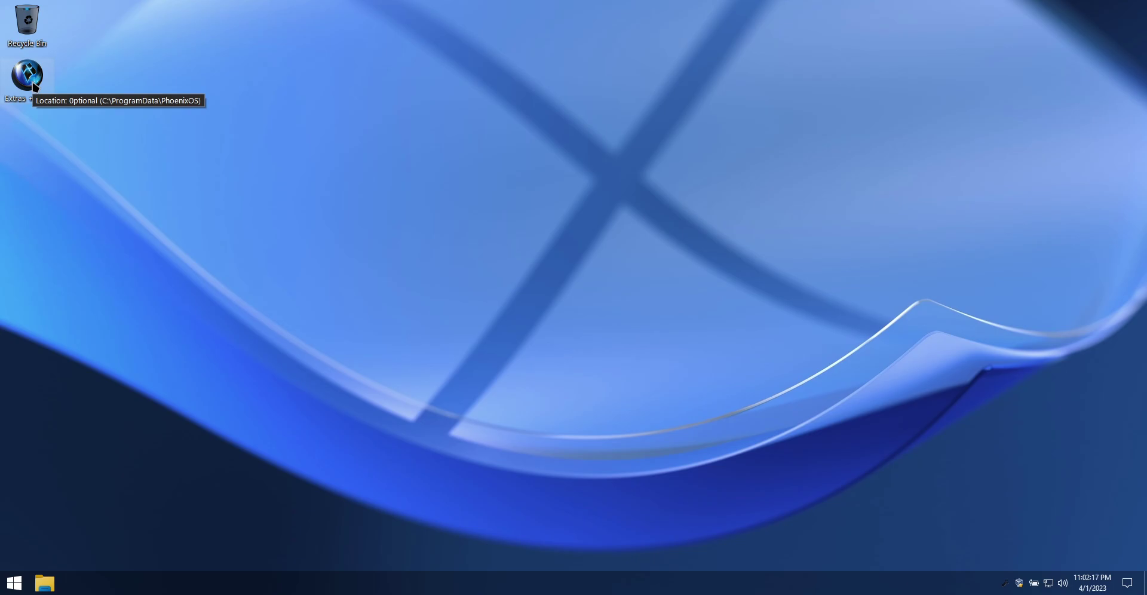
Open Settings from the desktop context menu and go to Time & Language.
right_click(66, 81)
left_click(149, 274)
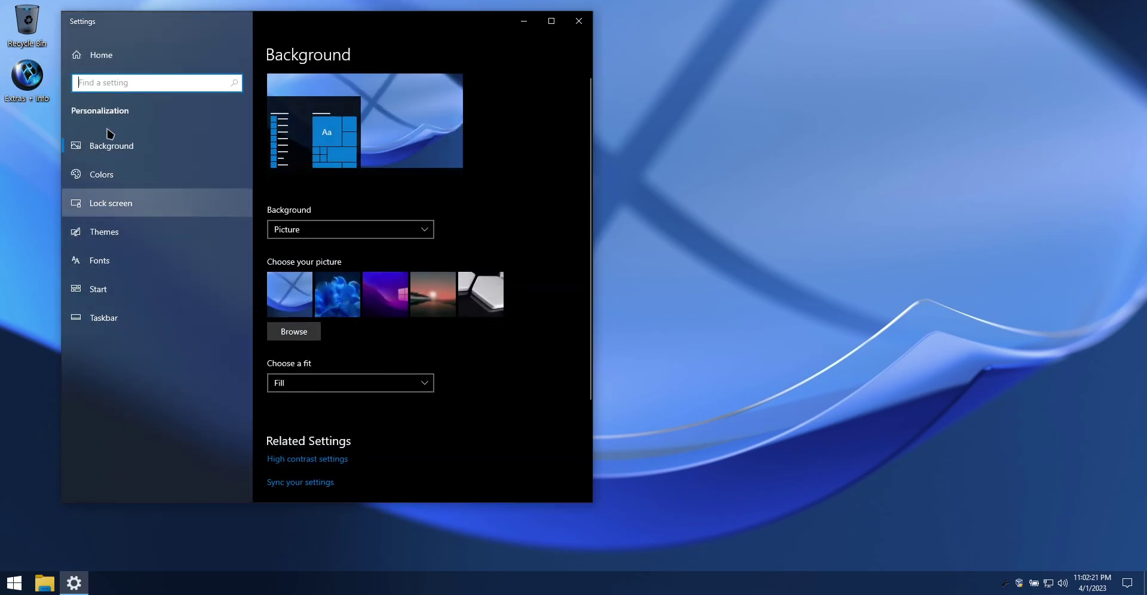
left_click(91, 54)
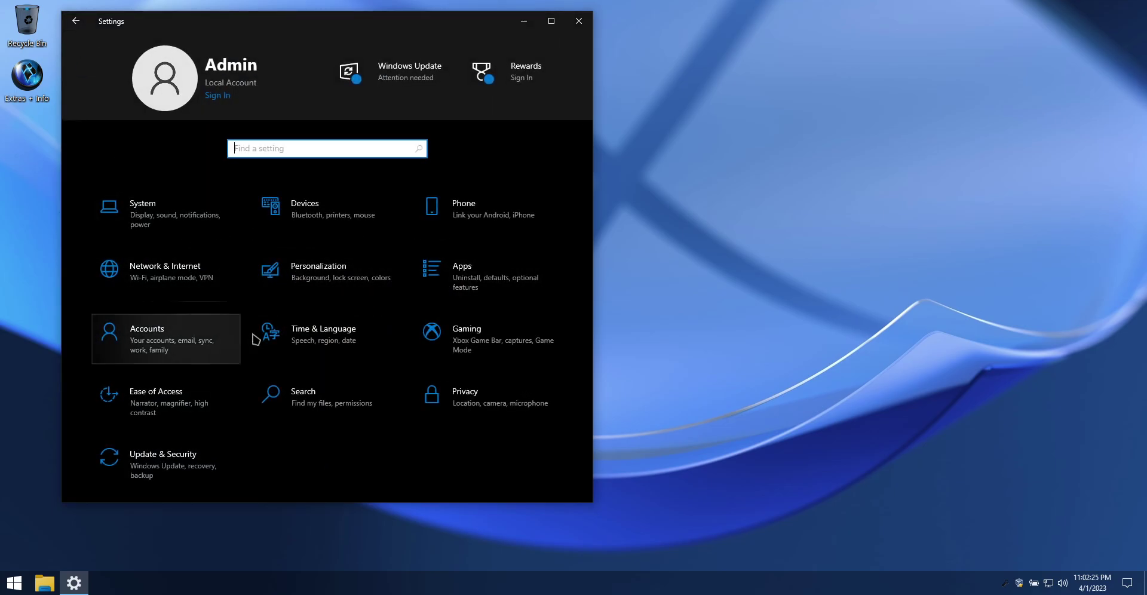
left_click(322, 340)
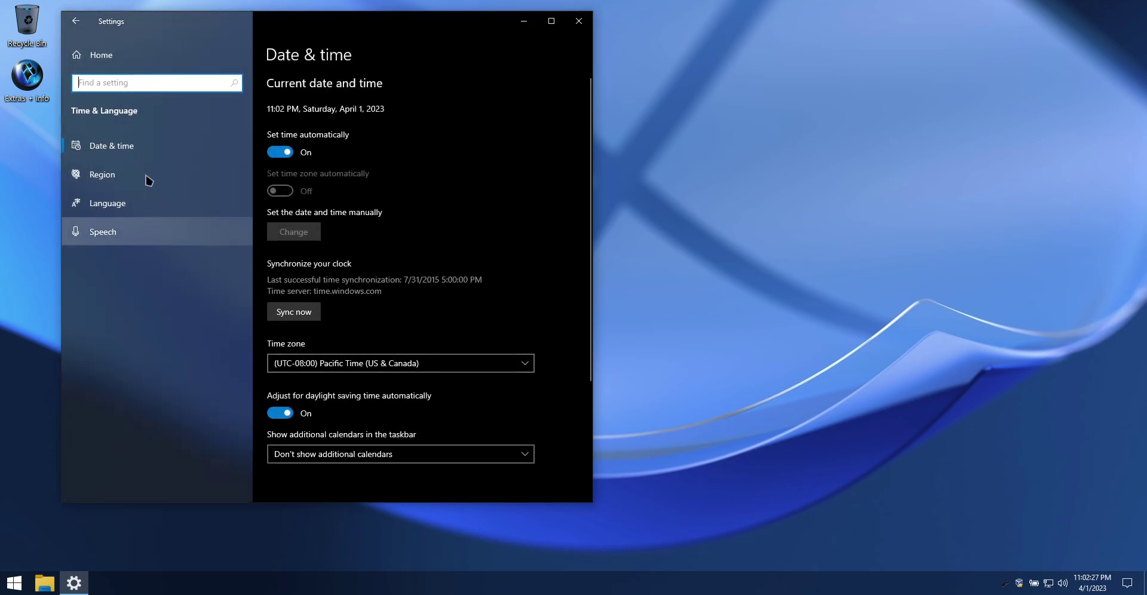
On the Language page, browse the installable languages and cancel without adding one.
left_click(124, 205)
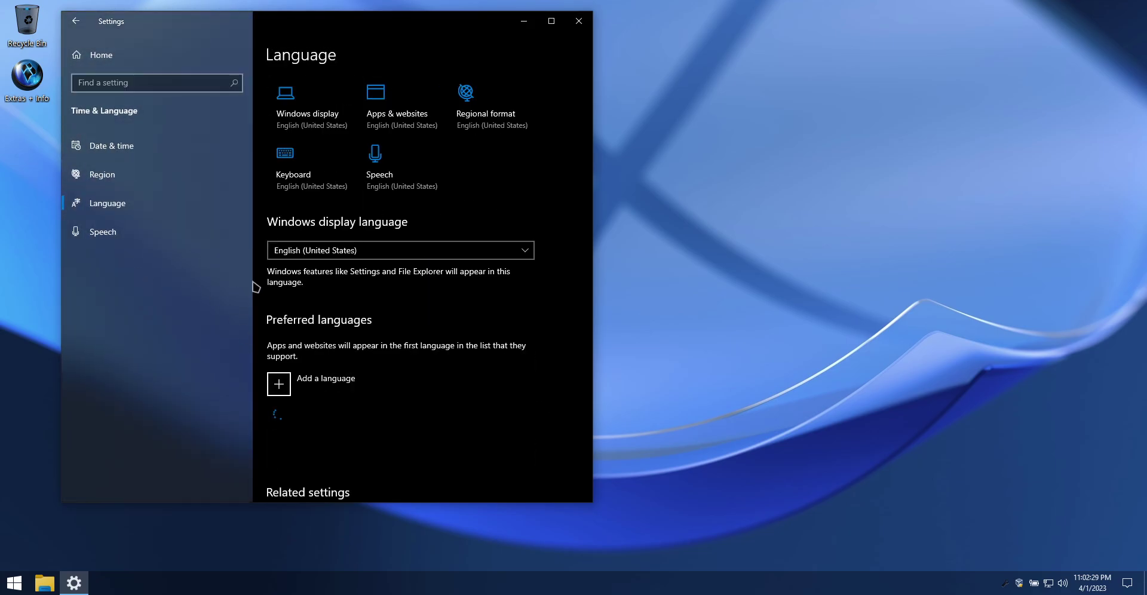
scroll(542, 331, "down", 2)
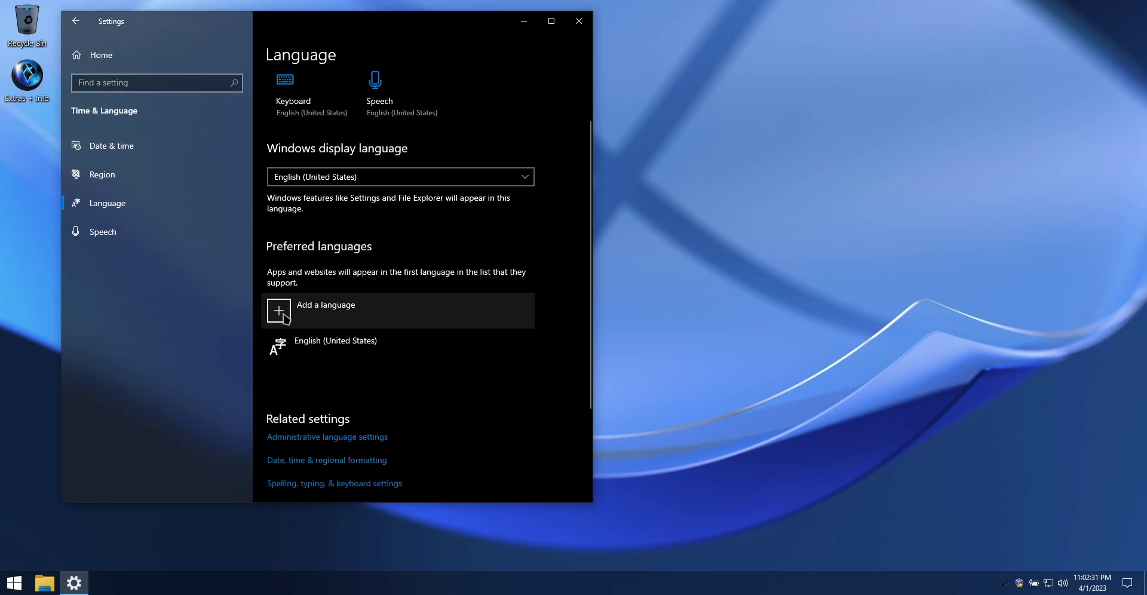
left_click(285, 317)
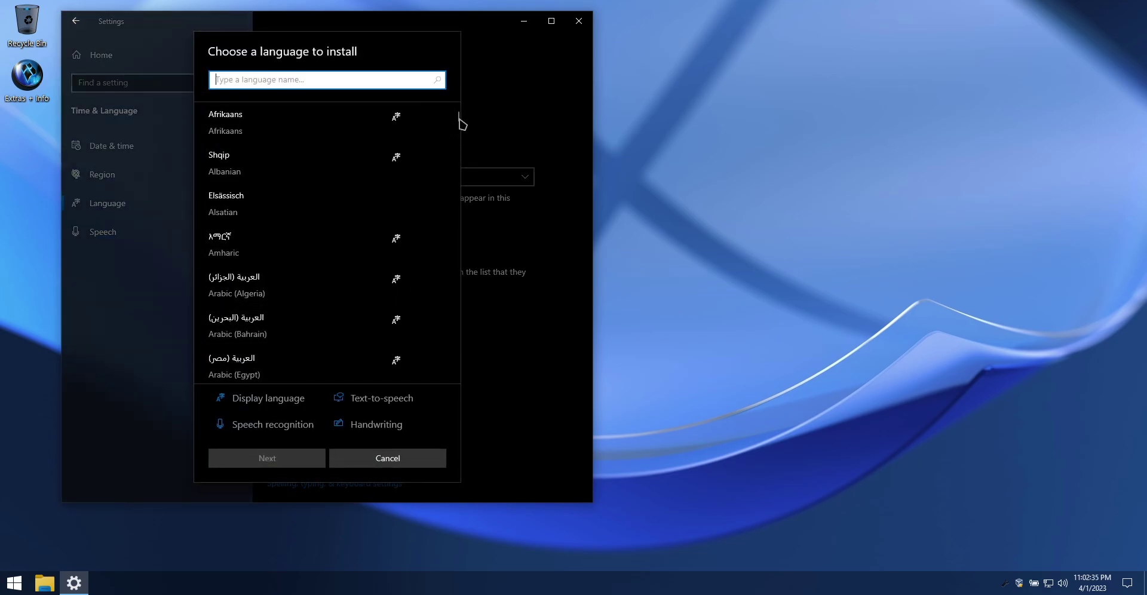
left_click_drag(458, 115, 457, 175)
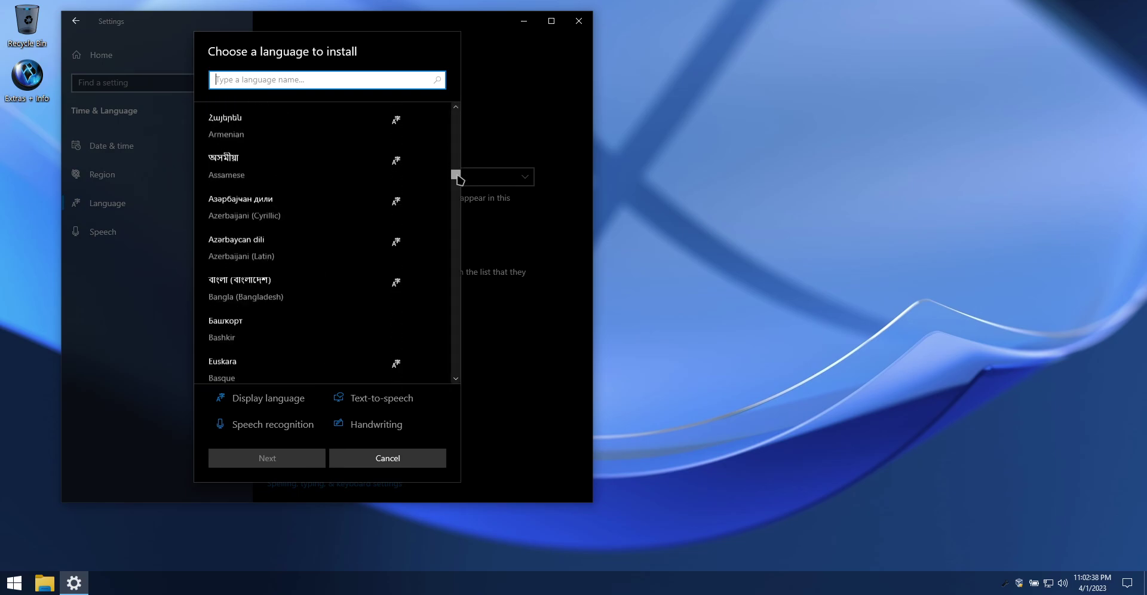
left_click(388, 461)
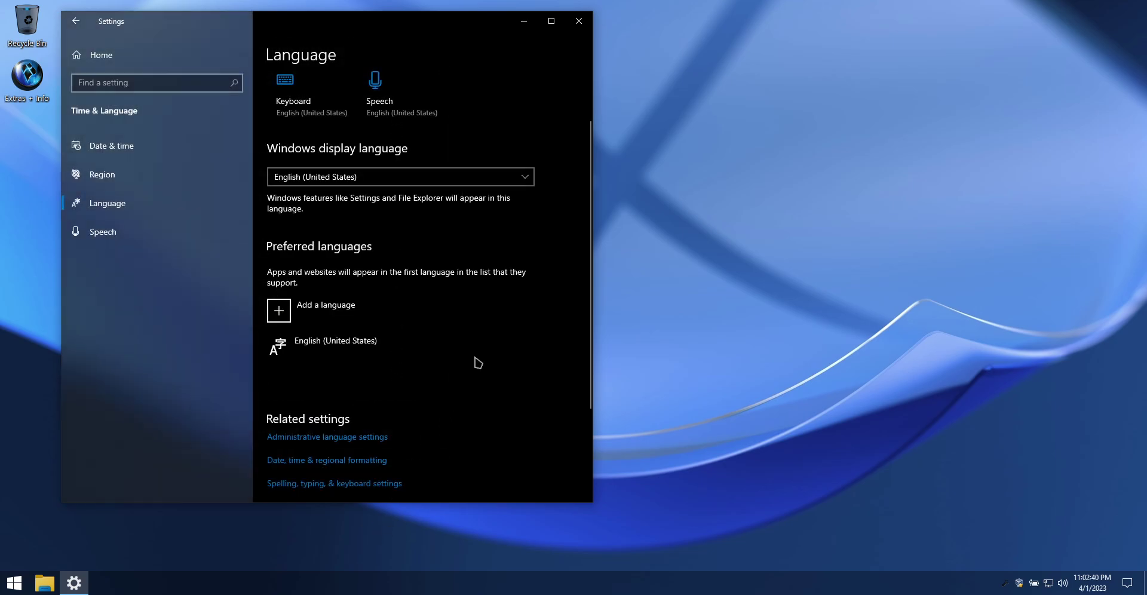
Close Settings and look through the Start menu's Apps folder without launching anything.
left_click(579, 20)
left_click(24, 586)
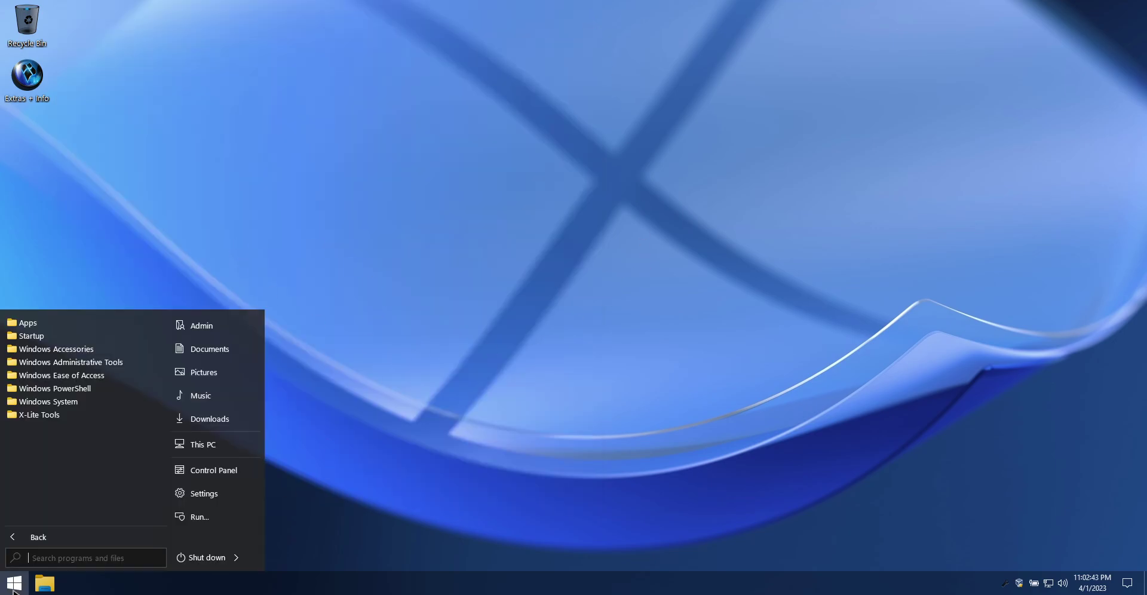
left_click(27, 323)
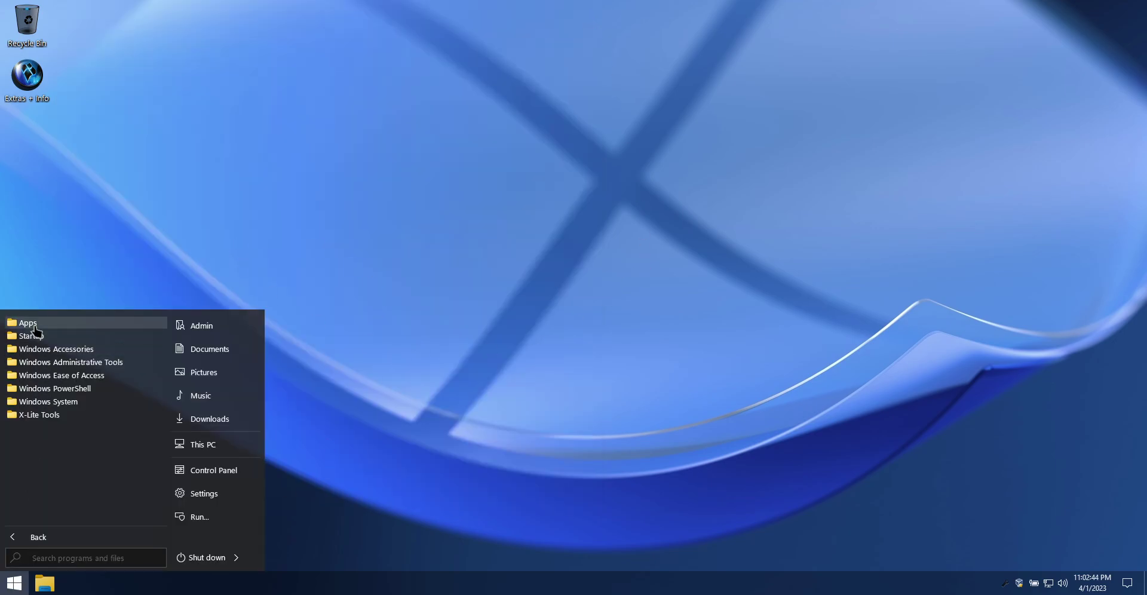
left_click(131, 182)
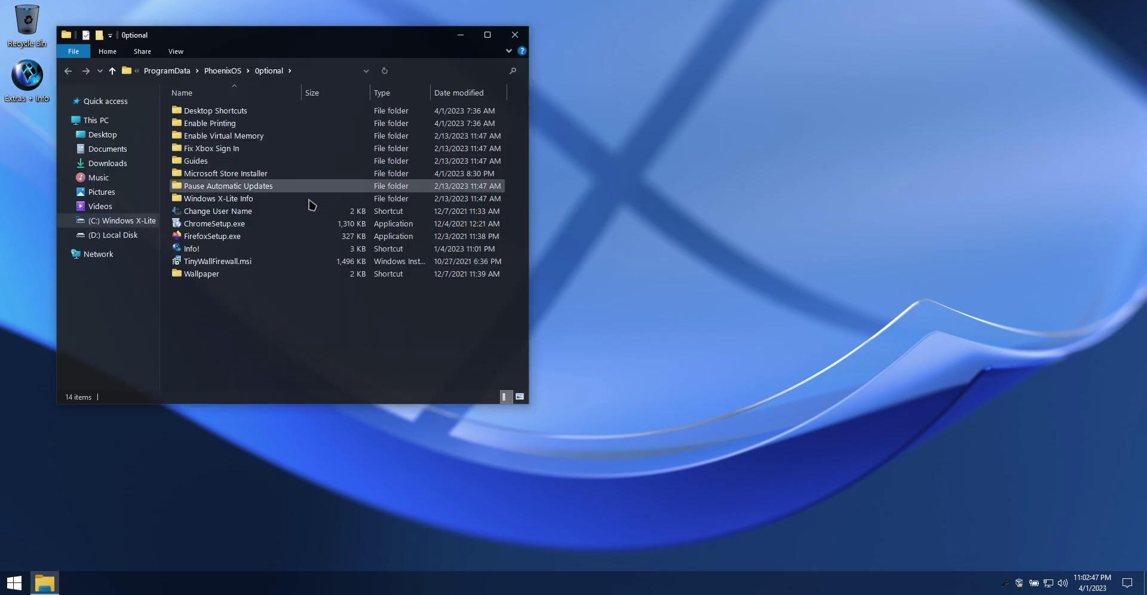
Open the Microsoft Store Installer folder and launch the MS_Store.msix package.
left_click(279, 173)
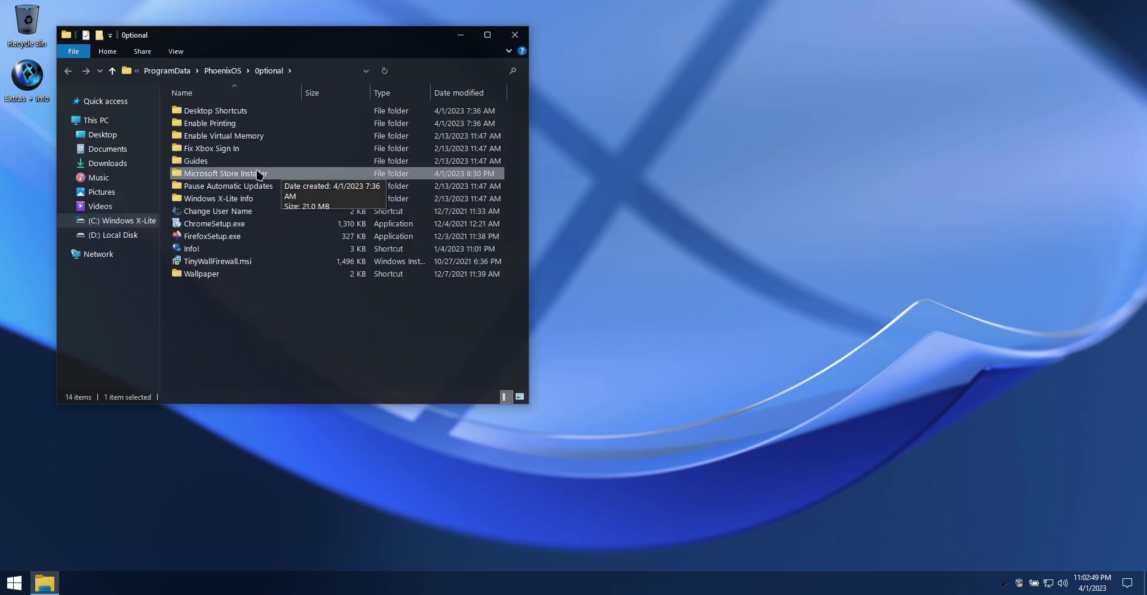
double_click(270, 174)
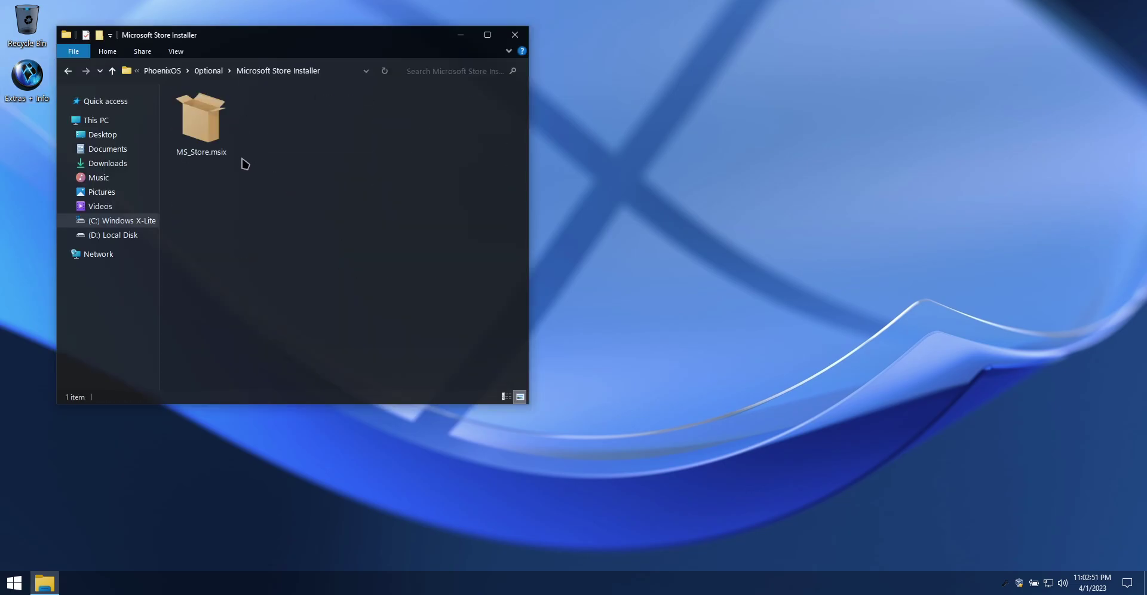
double_click(201, 126)
Close File Explorer and install Microsoft Store 22301.1401.13.0 through App Installer.
left_click(512, 38)
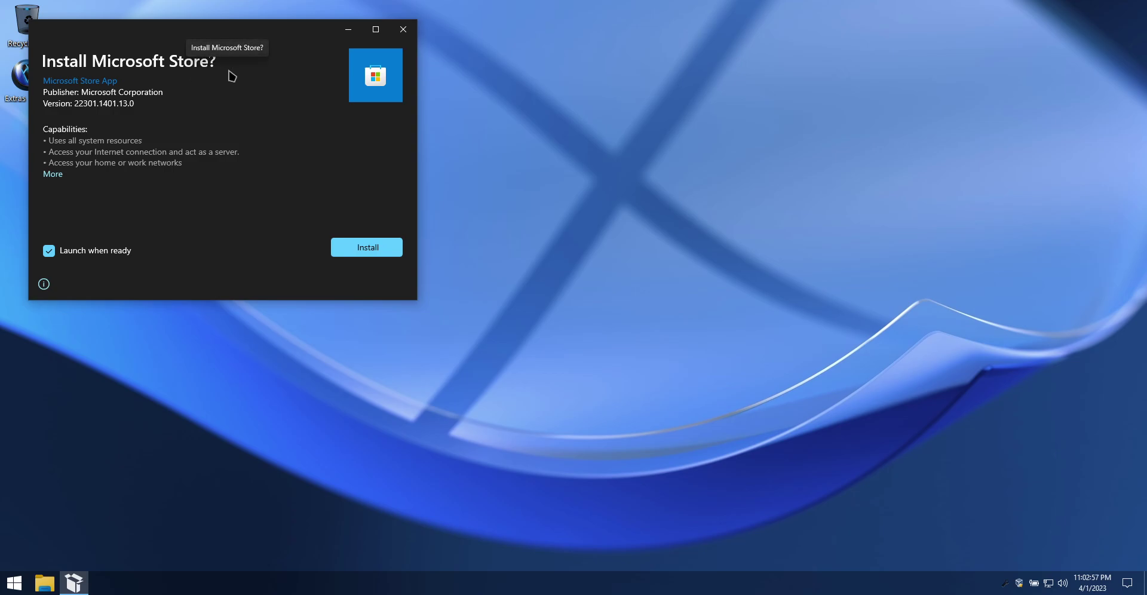
left_click(385, 248)
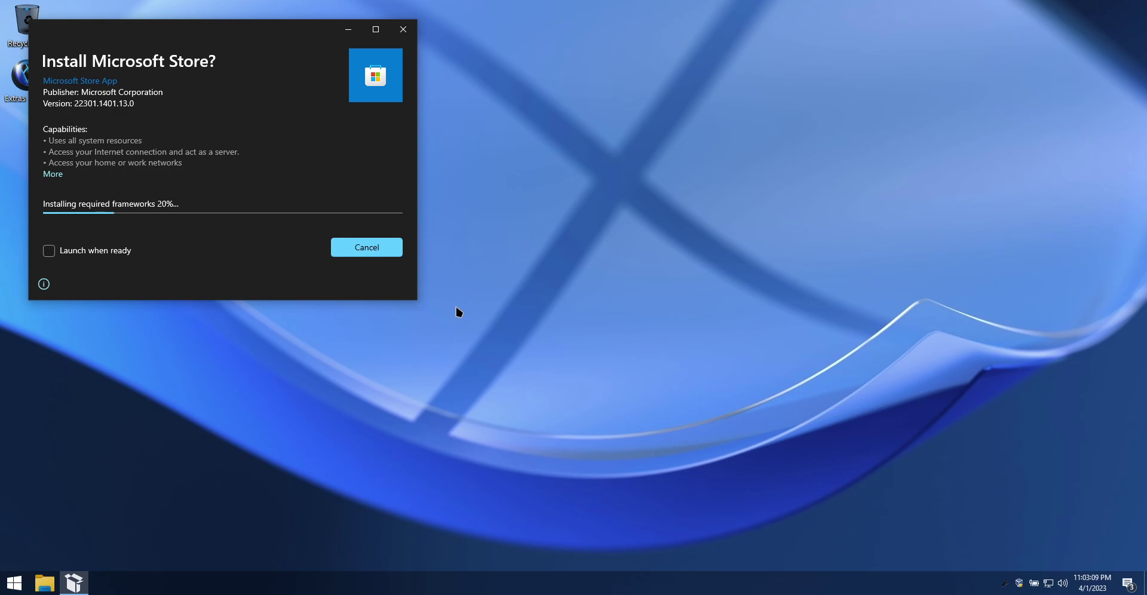
left_click_drag(265, 35, 300, 50)
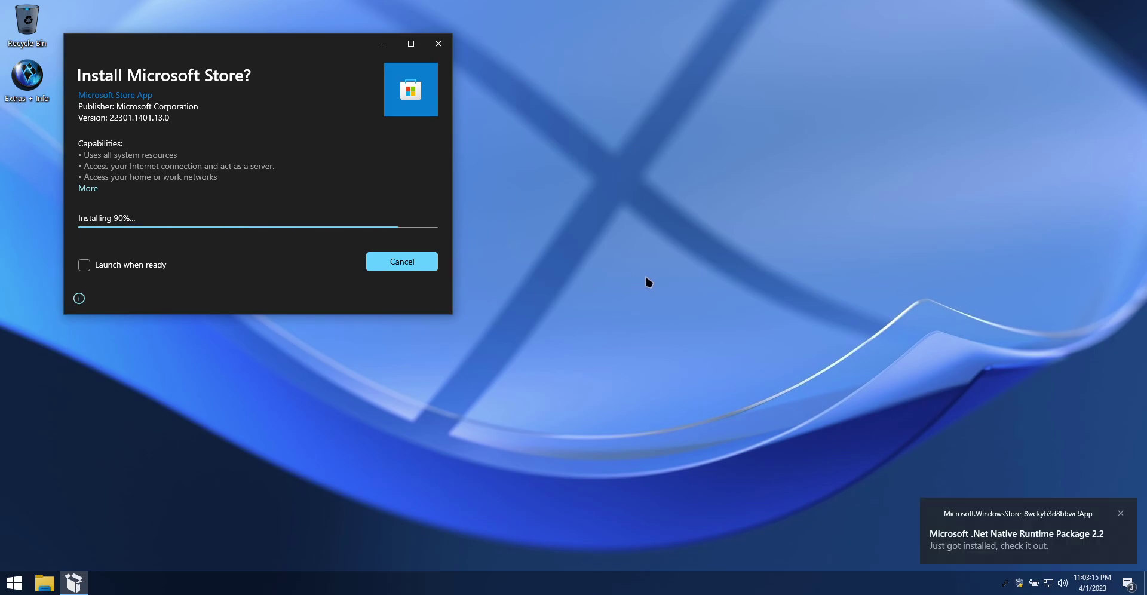
Close the finished installer and dismiss the Store and .NET Native Framework notifications.
left_click(436, 45)
left_click(1125, 516)
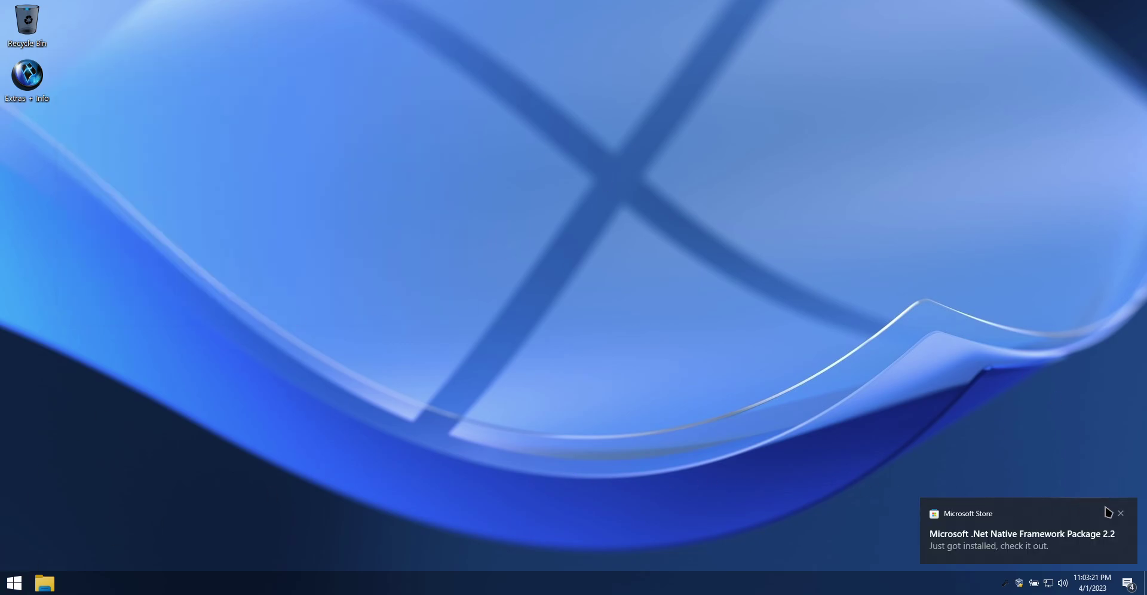
left_click(1122, 516)
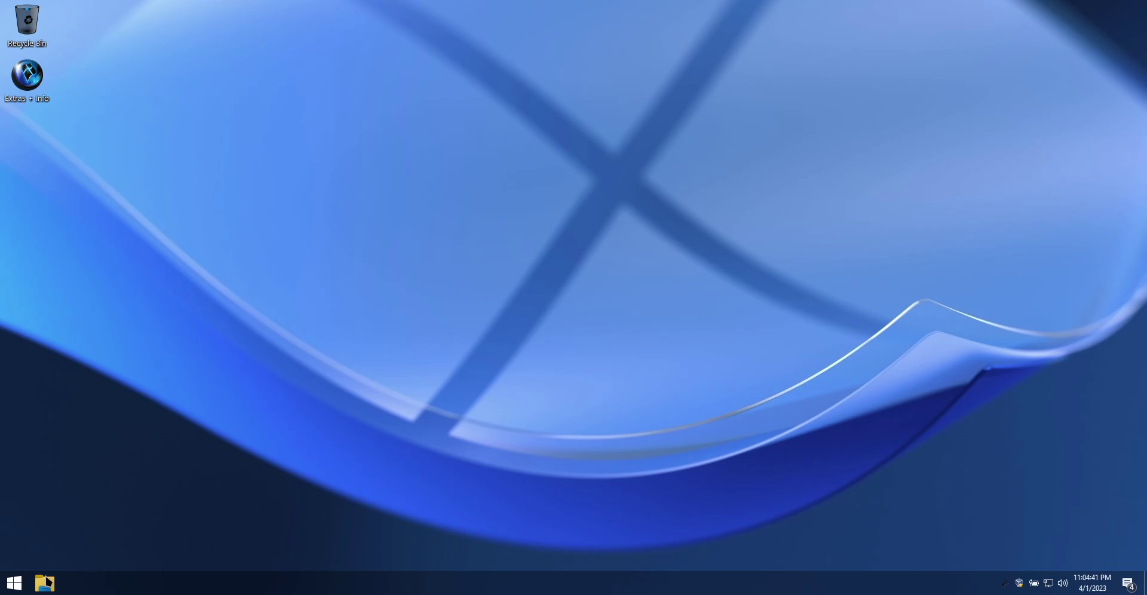
Launch Microsoft Store from the Start menu's Apps folder.
left_click(13, 583)
left_click(35, 324)
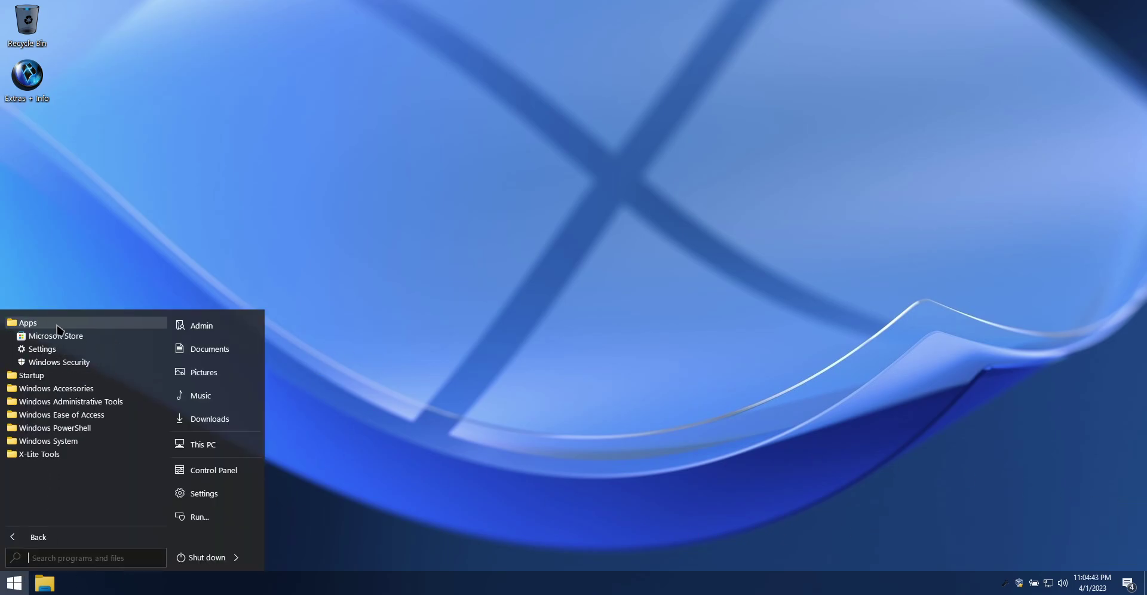
left_click(50, 336)
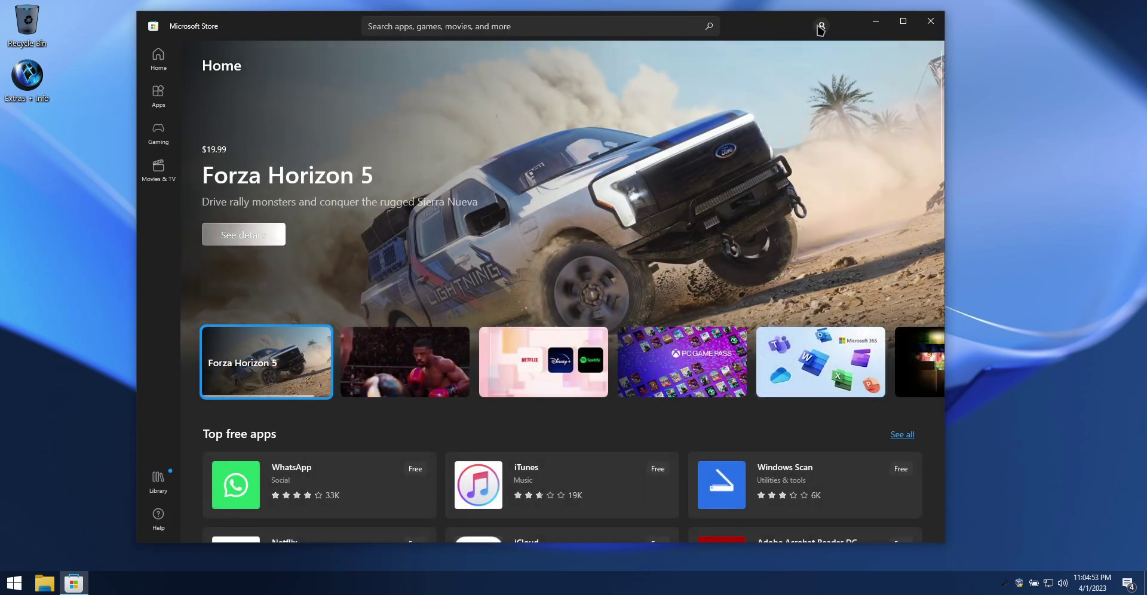
Confirm Store version 22301.1401.13.0 in its Settings, then go back to Home.
left_click(821, 26)
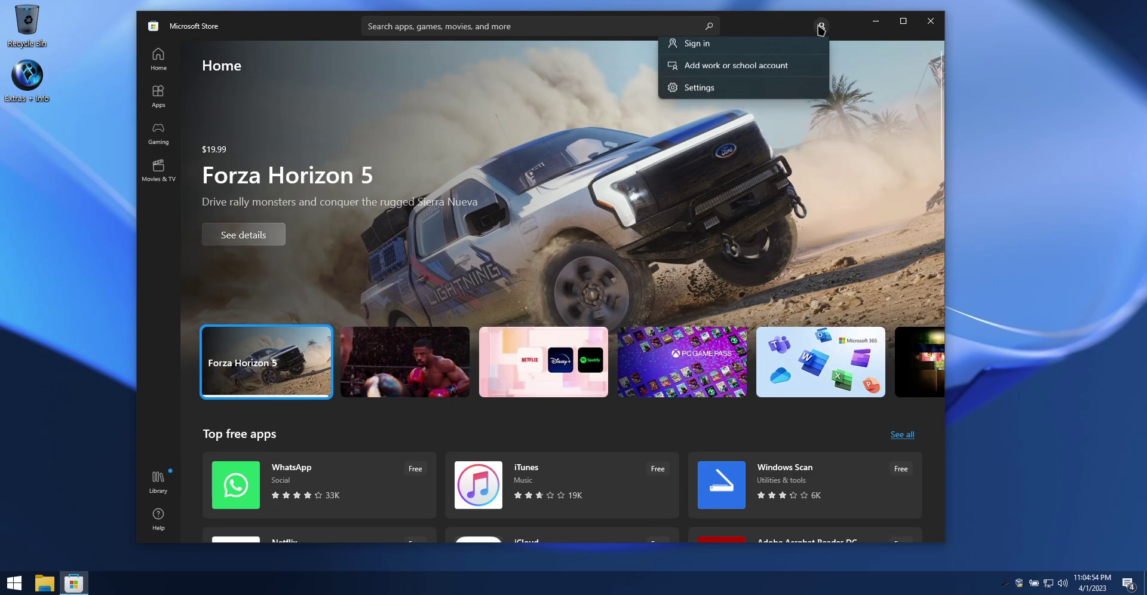
left_click(773, 94)
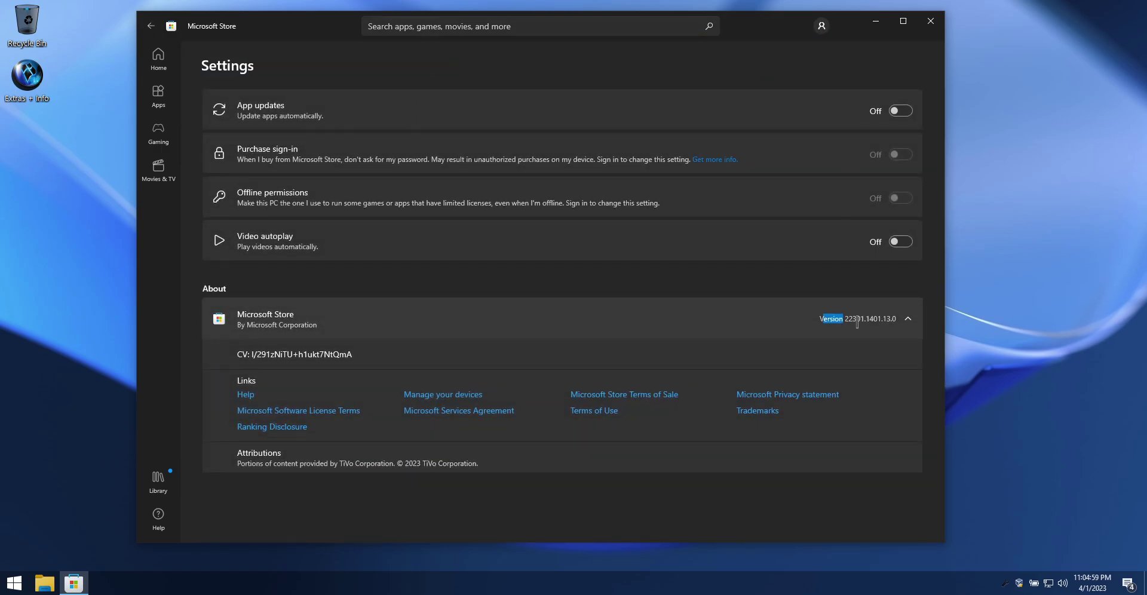
left_click(828, 318)
left_click_drag(821, 318, 865, 317)
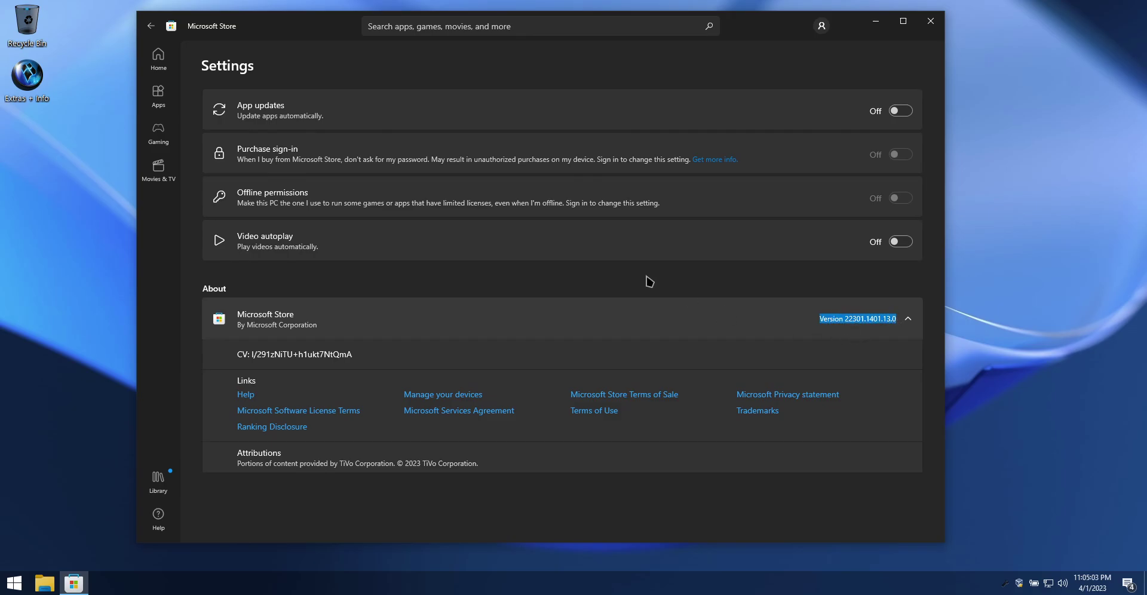
left_click(158, 58)
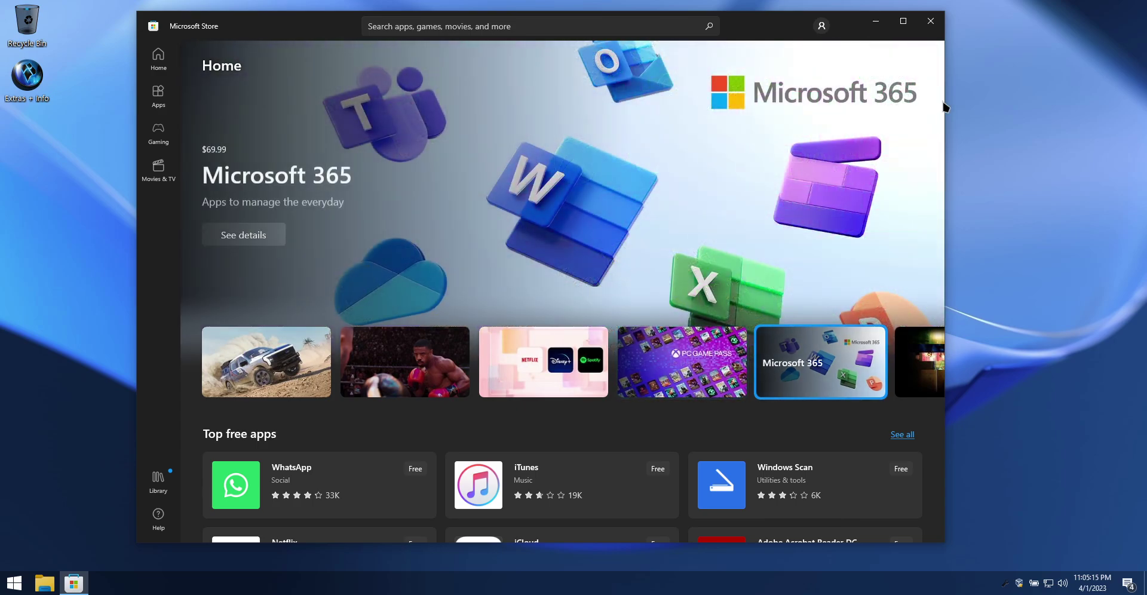
Scroll the Store's Home page, then switch to Apps and on to the Gaming section.
left_click_drag(940, 98, 961, 320)
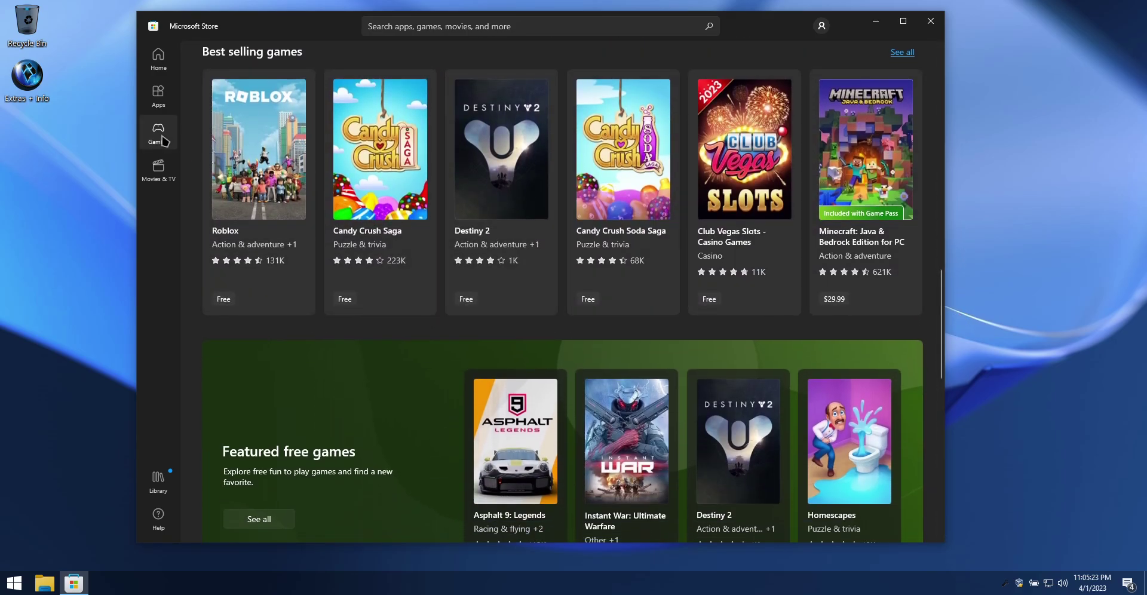
left_click(158, 95)
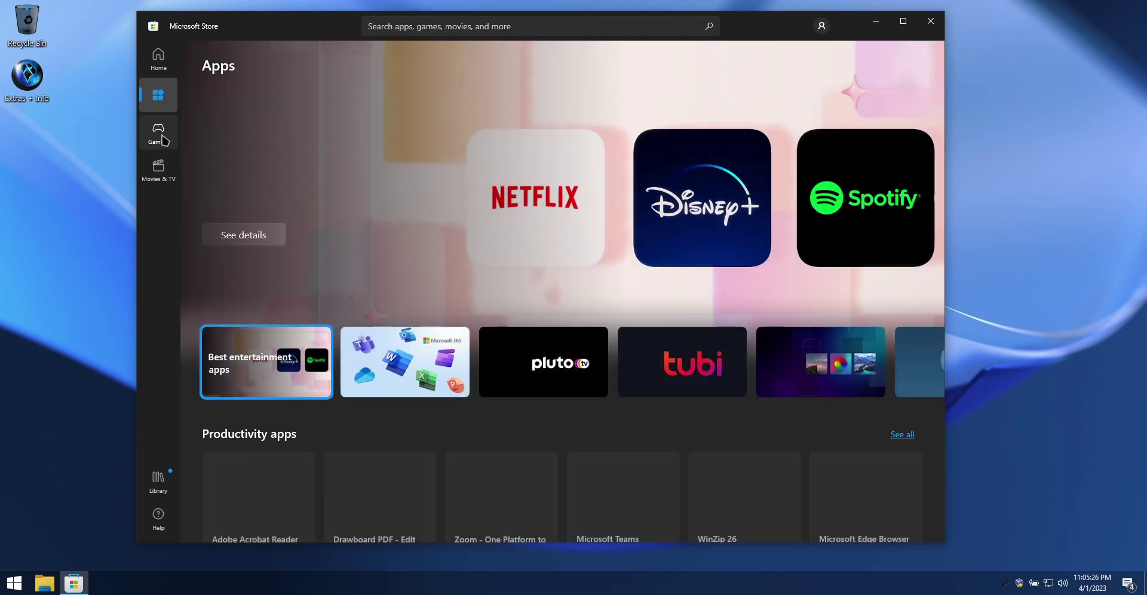
left_click(162, 138)
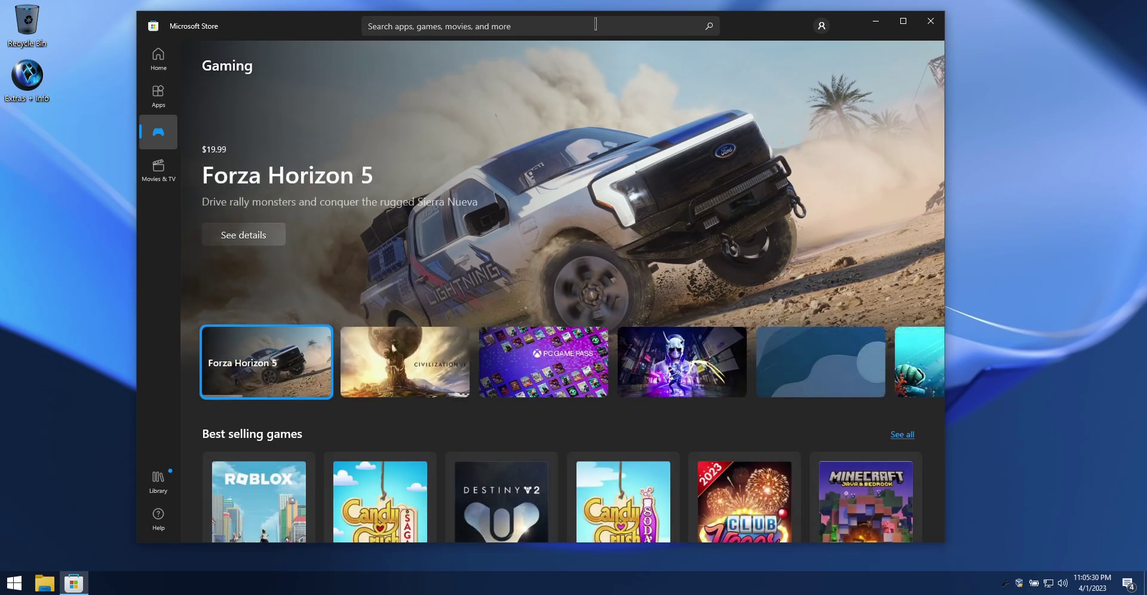
Search for and install Windows Calculator, then search the Store for 'camera'.
left_click(595, 24)
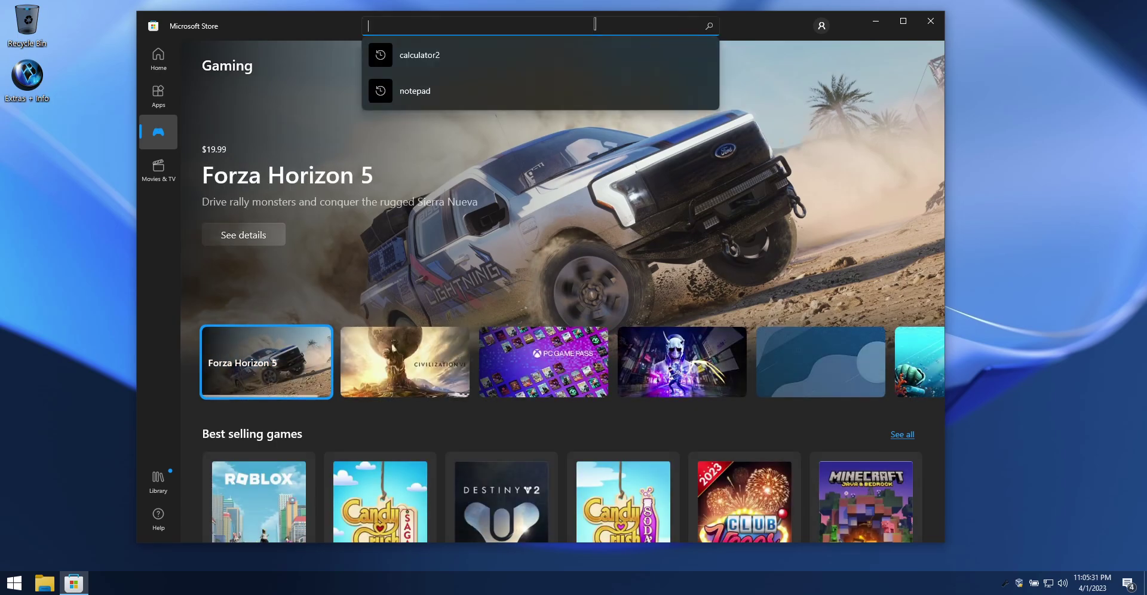
type("caculator")
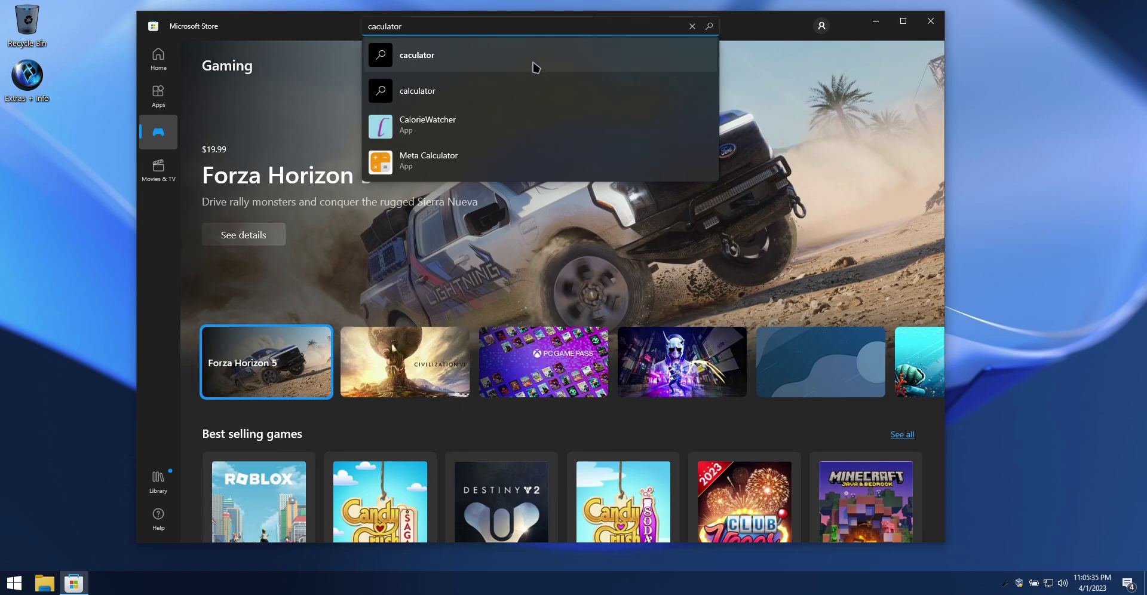
double_click(409, 22)
type("ca")
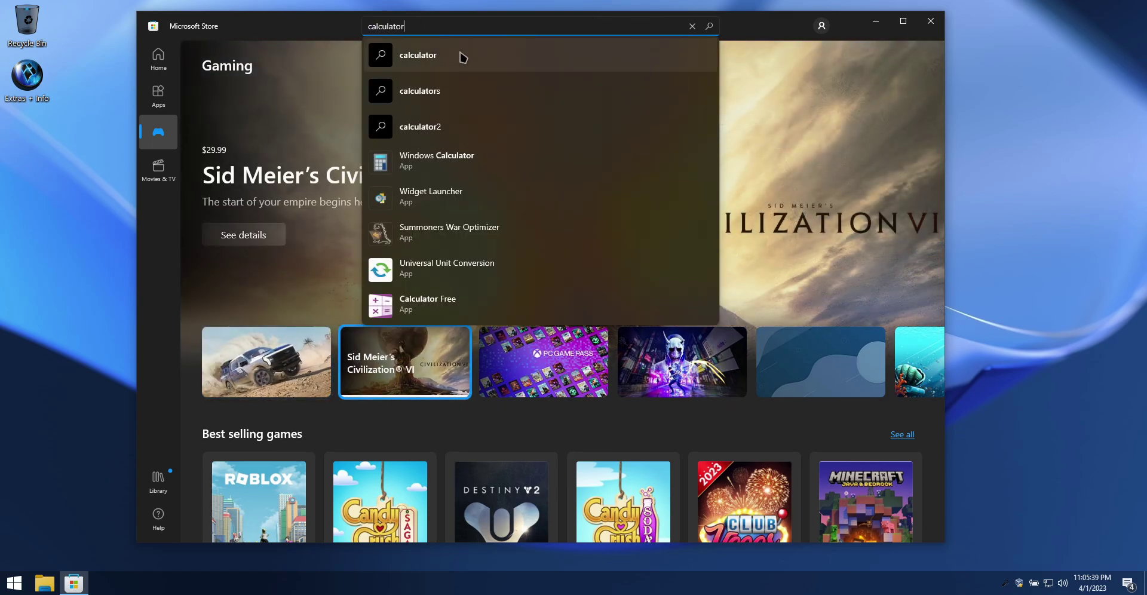
left_click(466, 154)
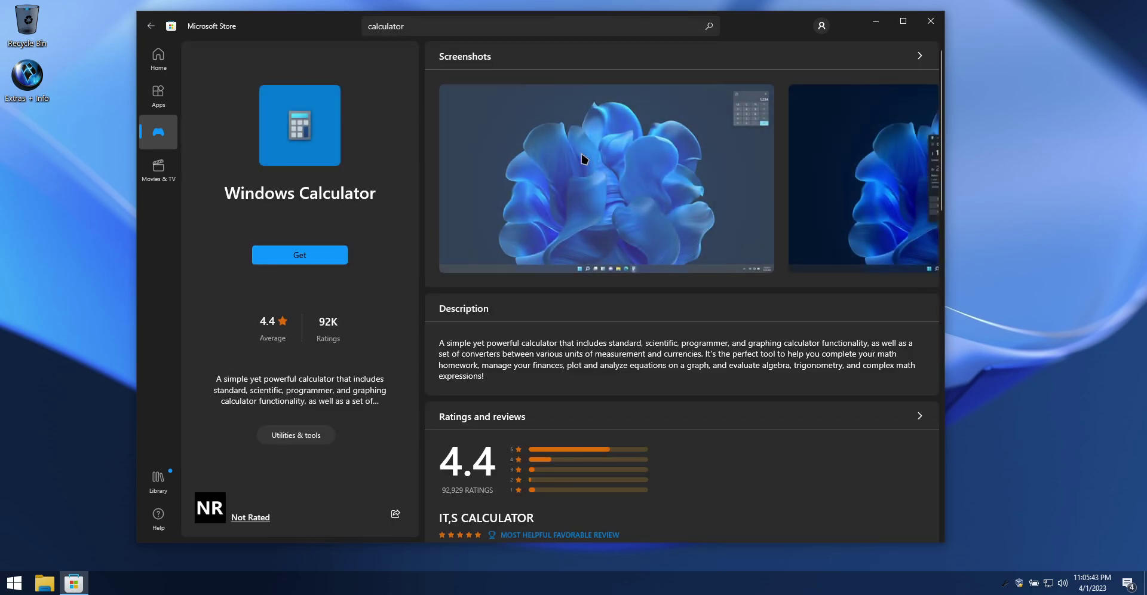
left_click(319, 257)
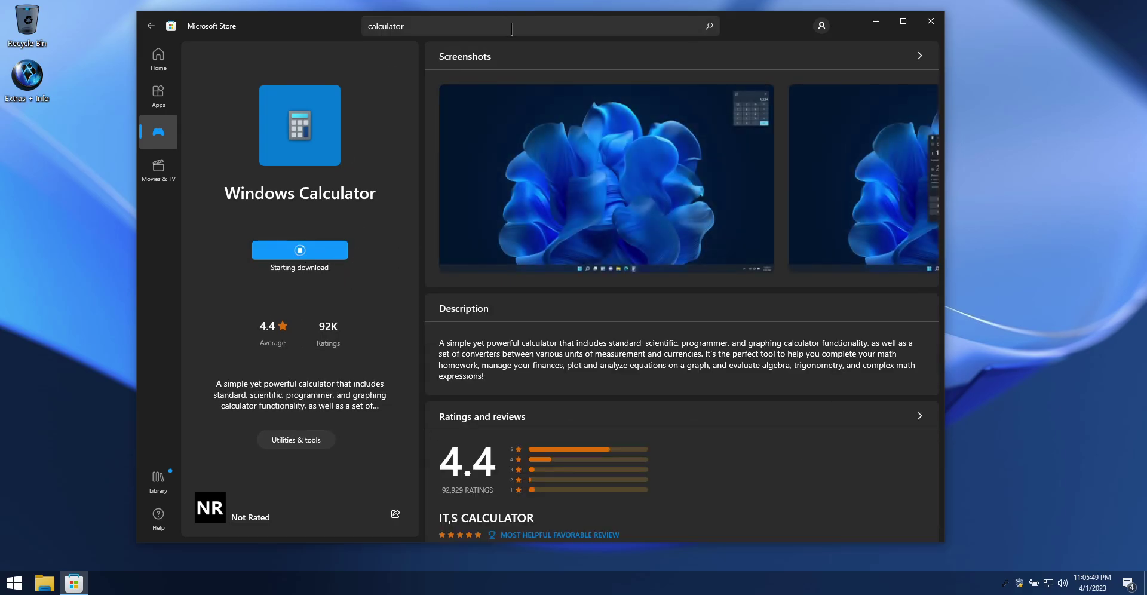
left_click(532, 26)
type("camera")
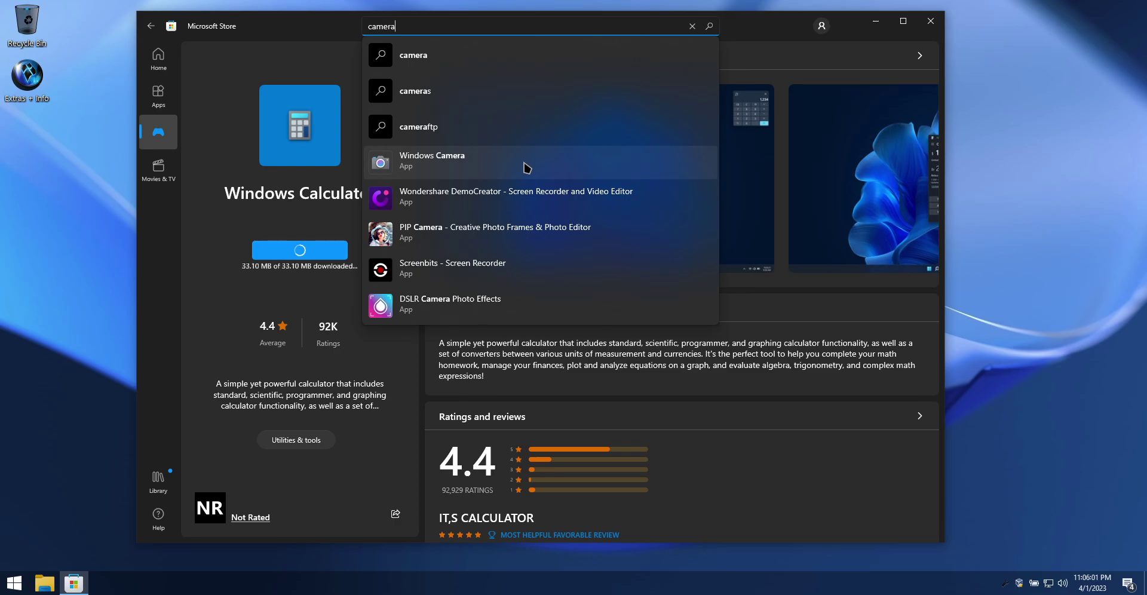
Open the Windows Camera page and get the 4.15 MB app.
left_click(458, 163)
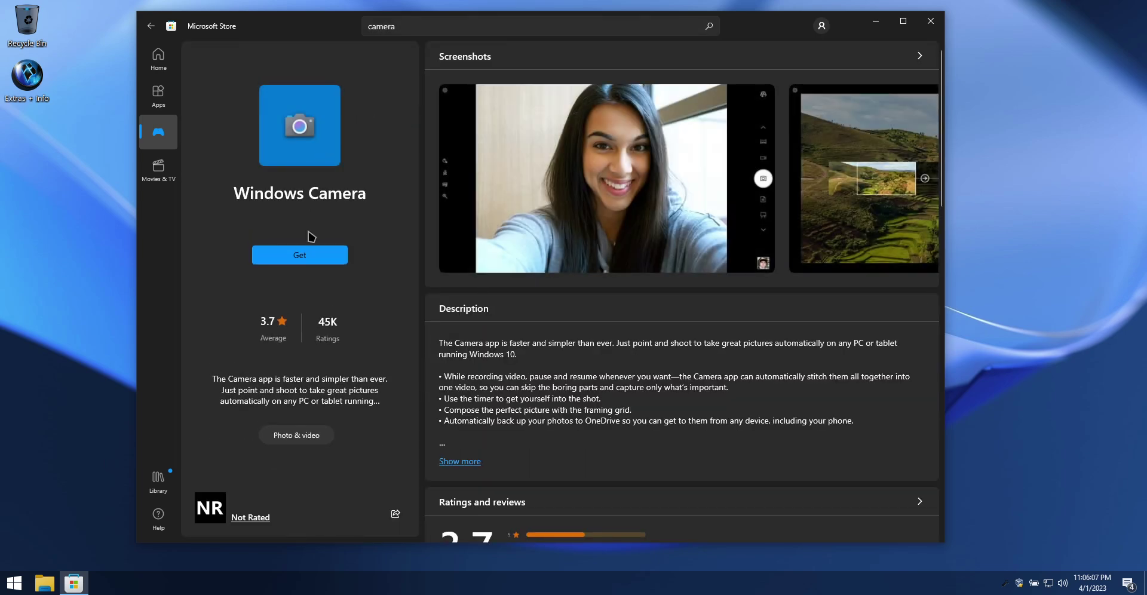
left_click(312, 255)
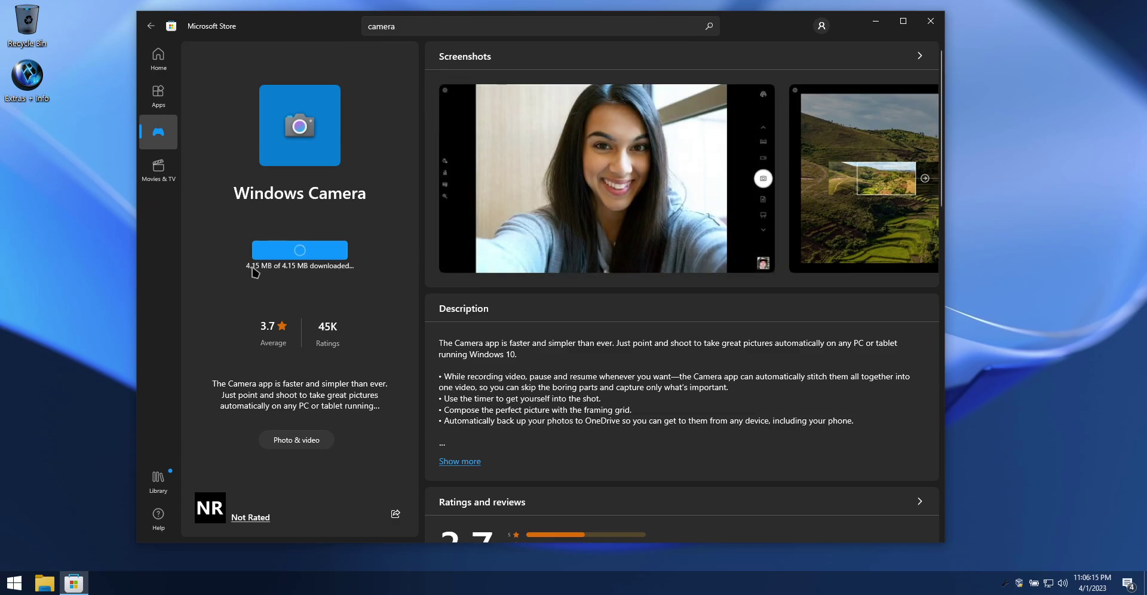
Search 'sni', install Snipping Tool (14.83 MB), then search the Store for 'paint'.
left_click(595, 29)
type("snipping")
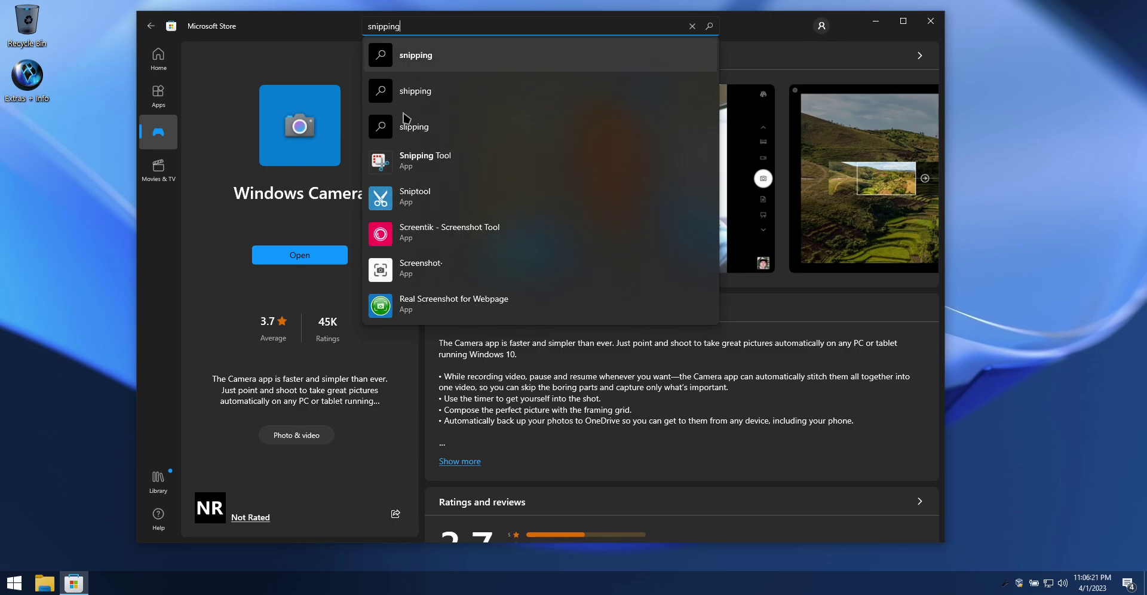
left_click(589, 159)
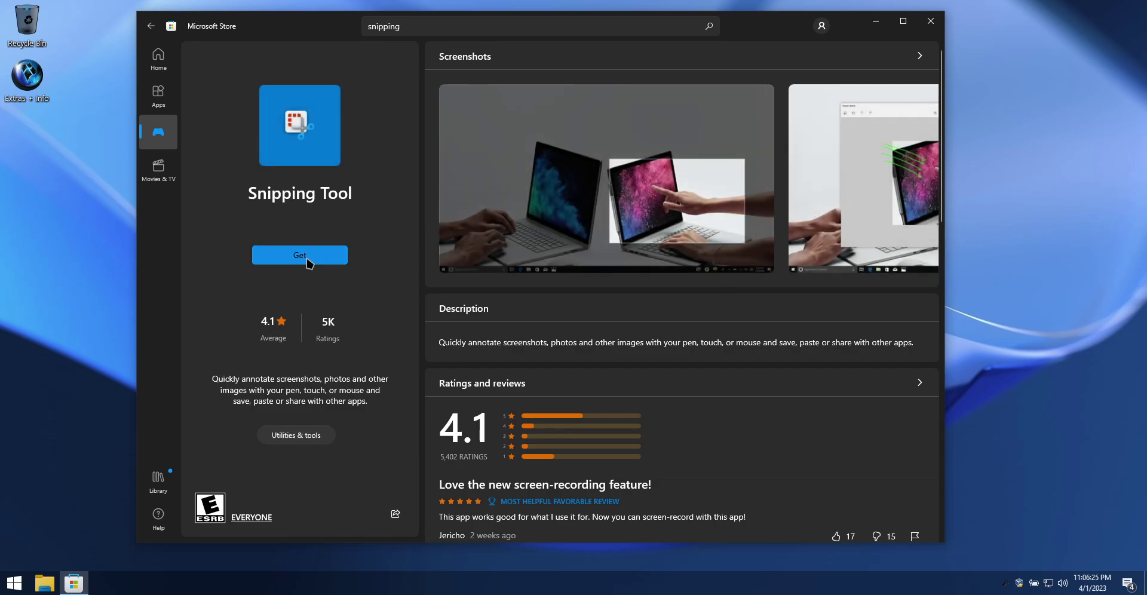
left_click(307, 257)
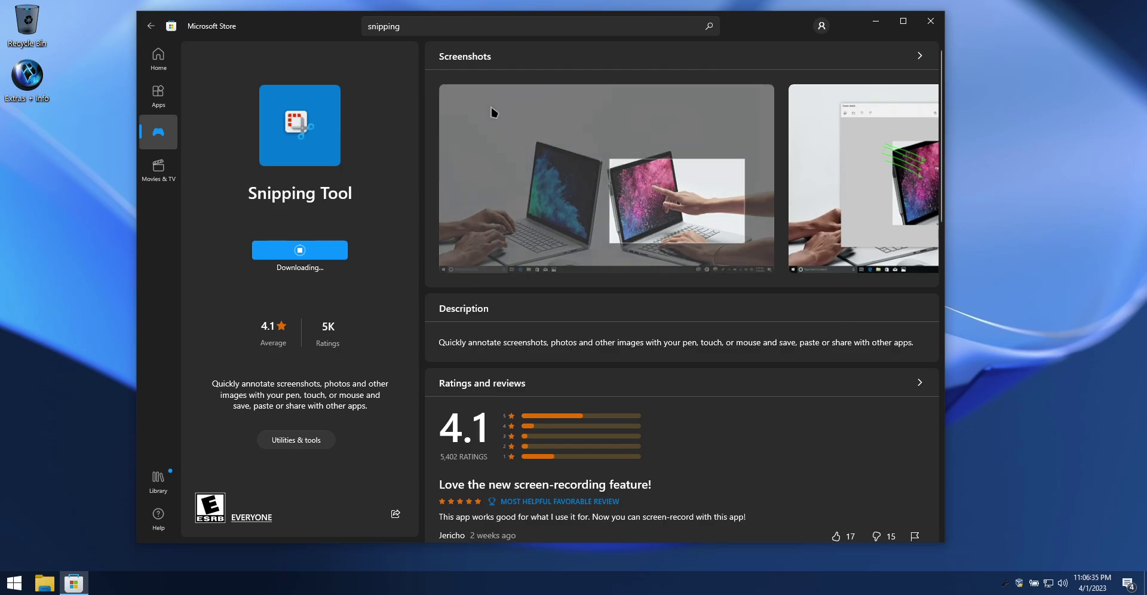
left_click(492, 30)
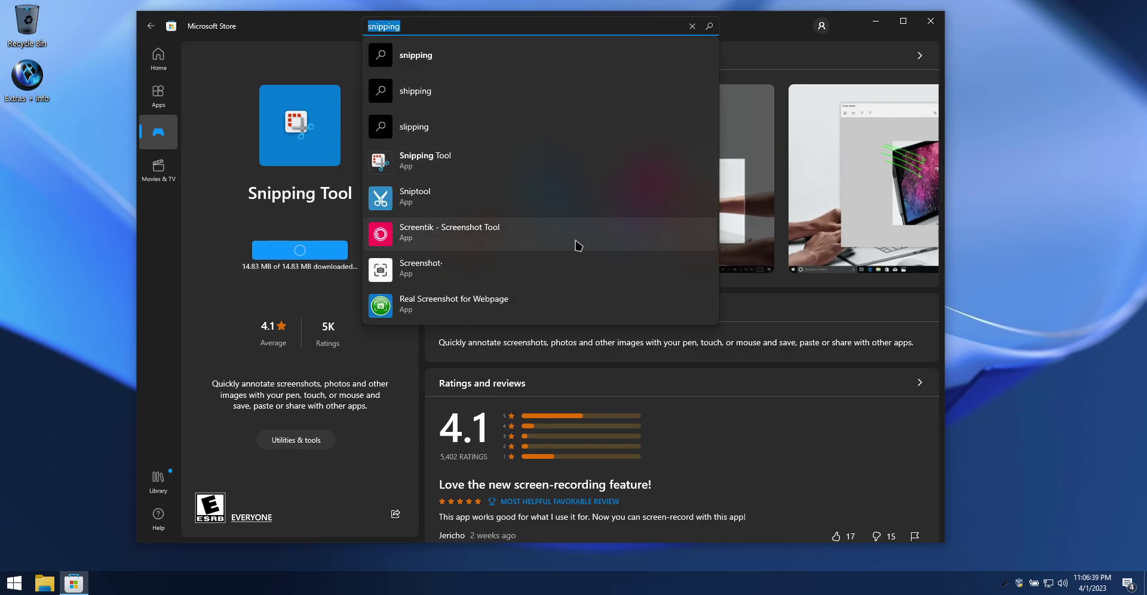
type("paint")
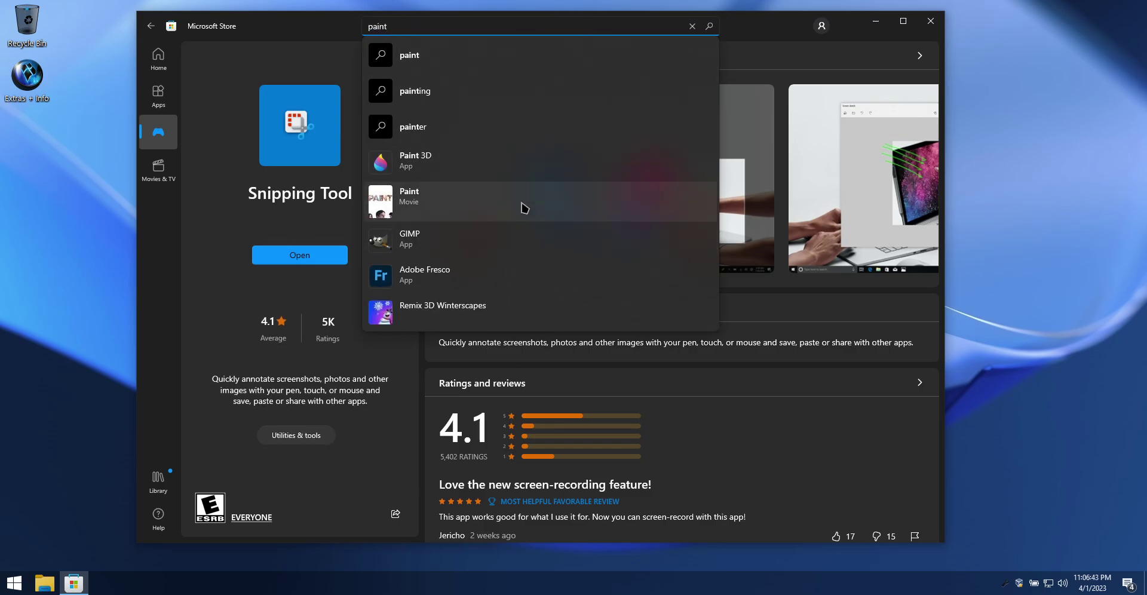
Open Paint 3D from the search suggestions and click Get to start downloading it.
left_click(484, 161)
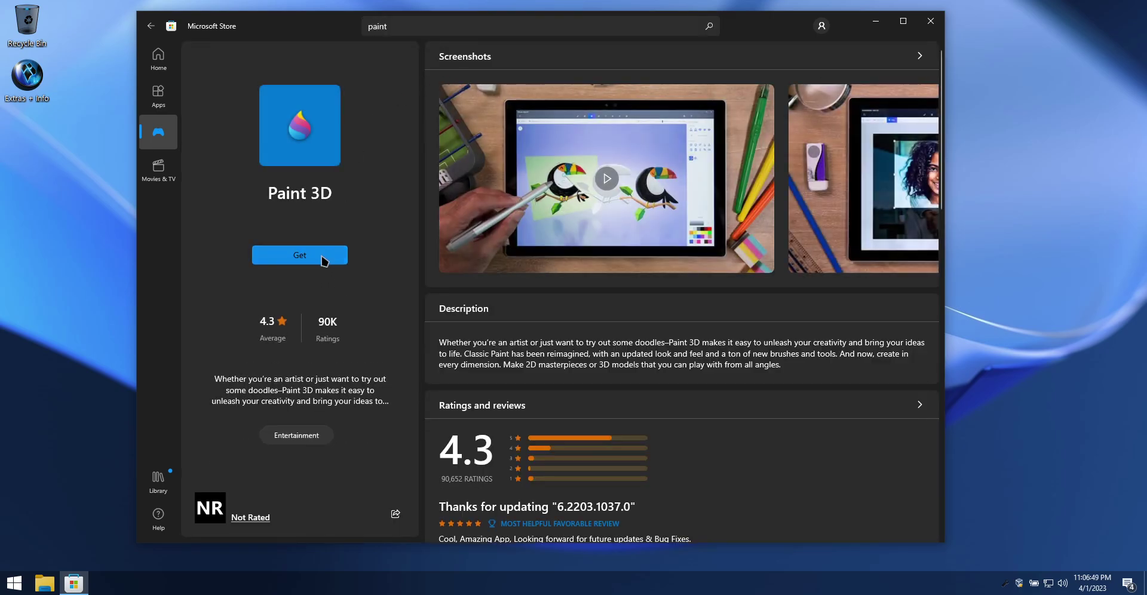
left_click(322, 261)
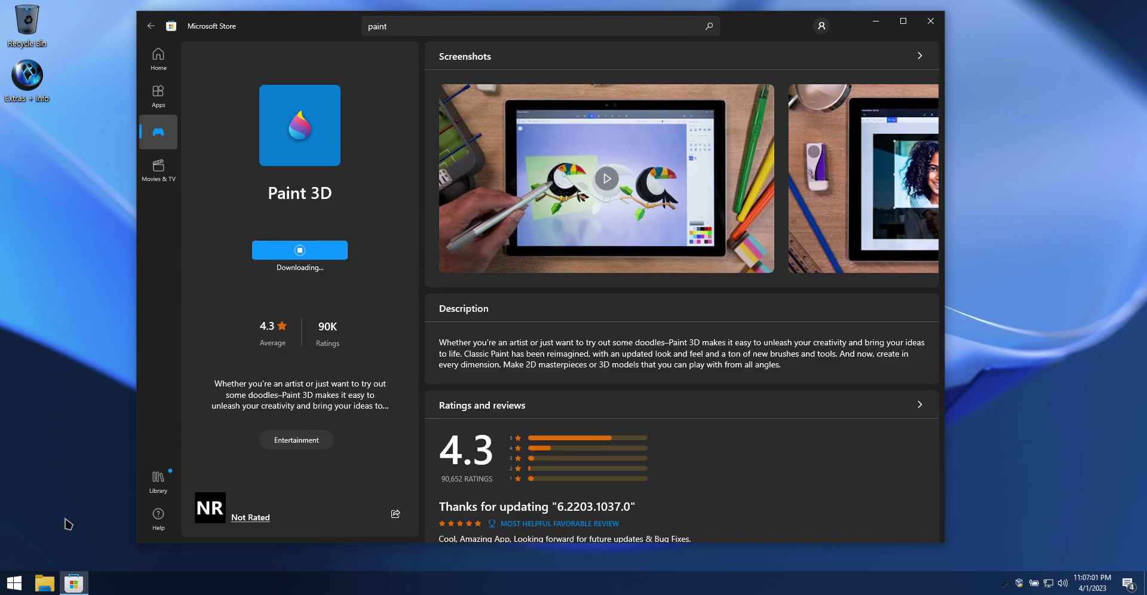
Launch Calculator from the Start menu's Apps folder, move its window, then close it.
left_click(14, 582)
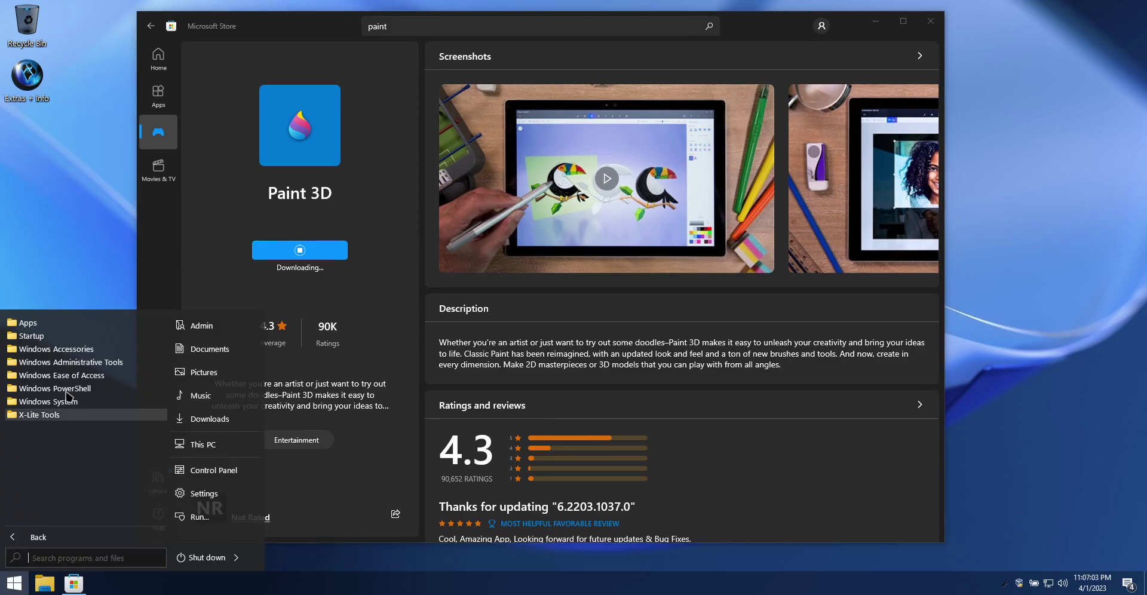
left_click(23, 323)
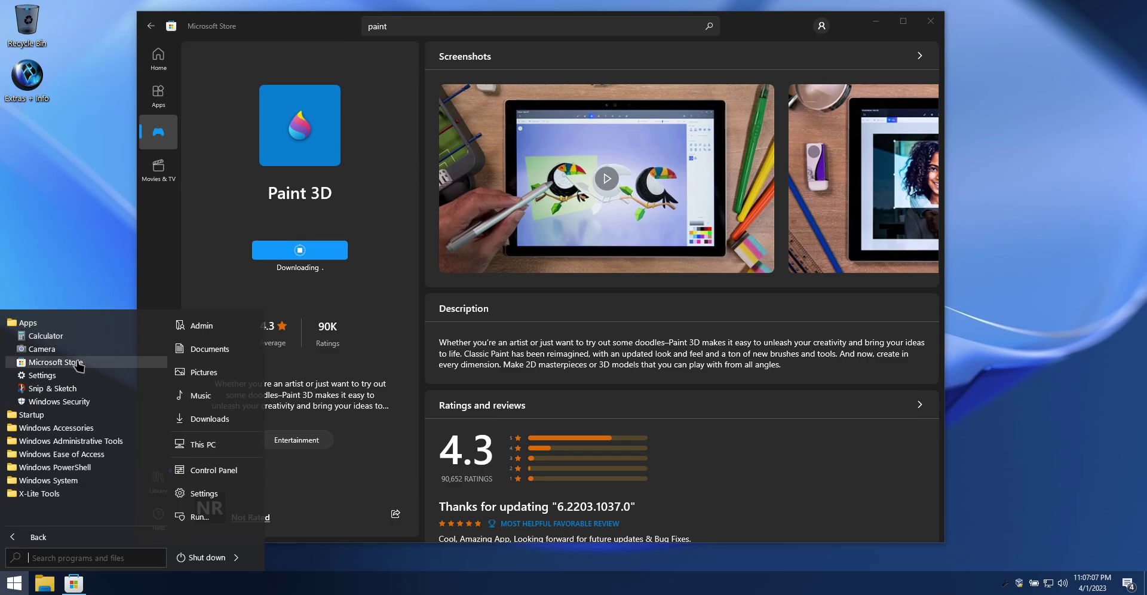
left_click(43, 336)
left_click_drag(131, 16, 155, 136)
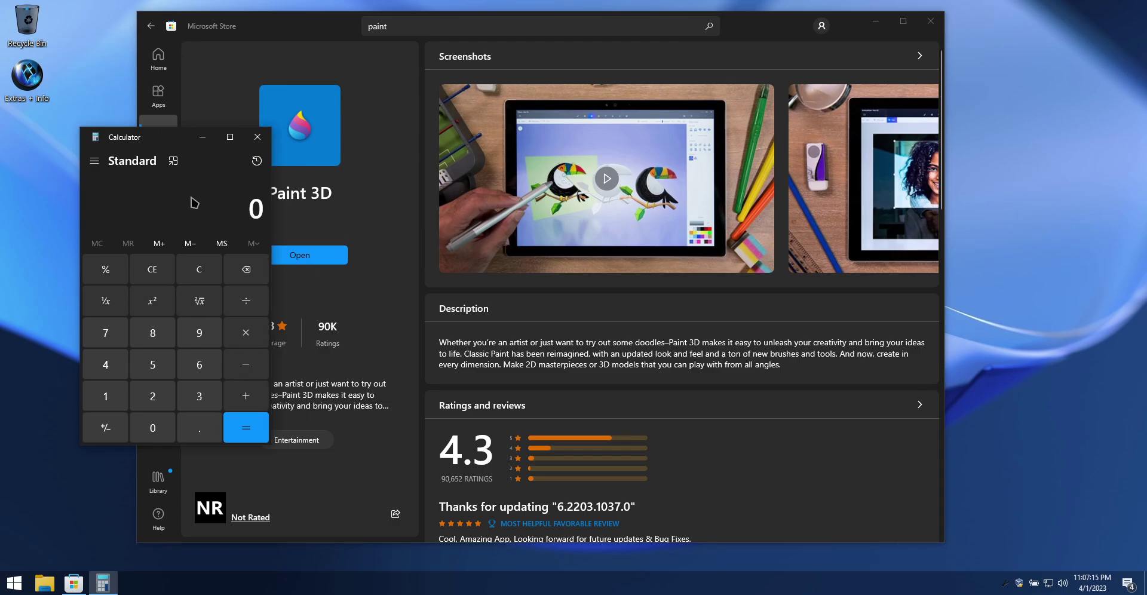
left_click(258, 137)
Close Microsoft Store, launch and close Snip & Sketch, then reopen the Apps list.
left_click(8, 590)
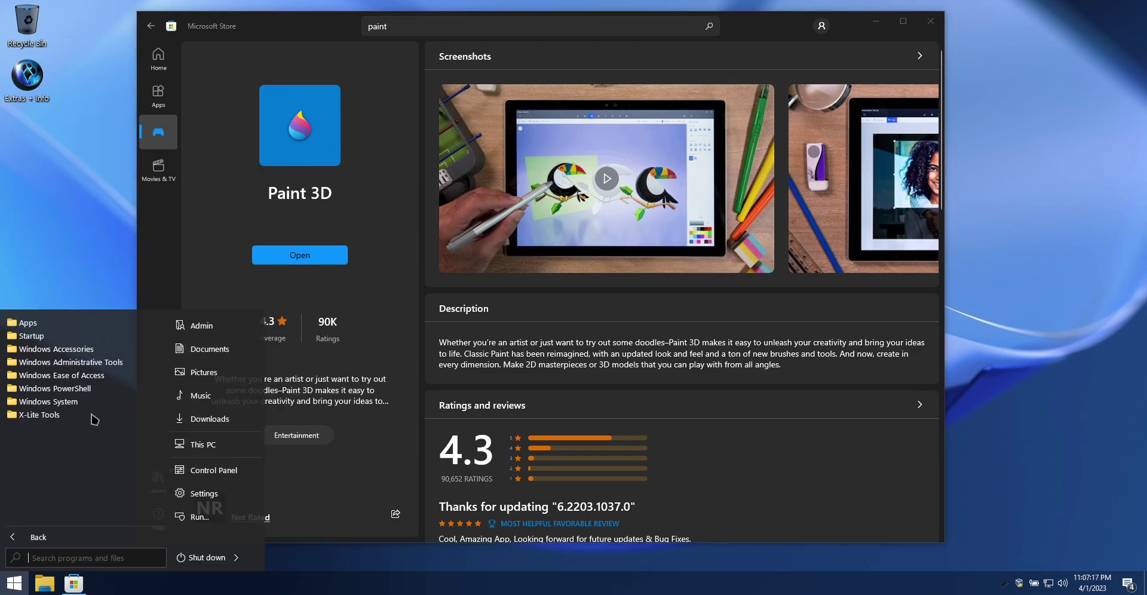
left_click(929, 27)
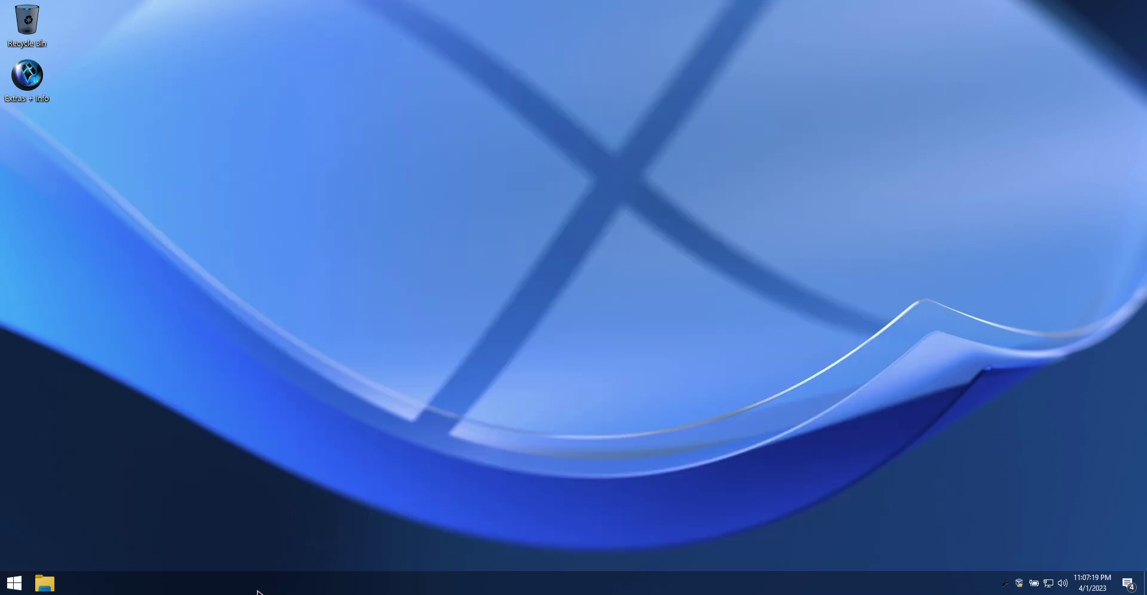
left_click(24, 587)
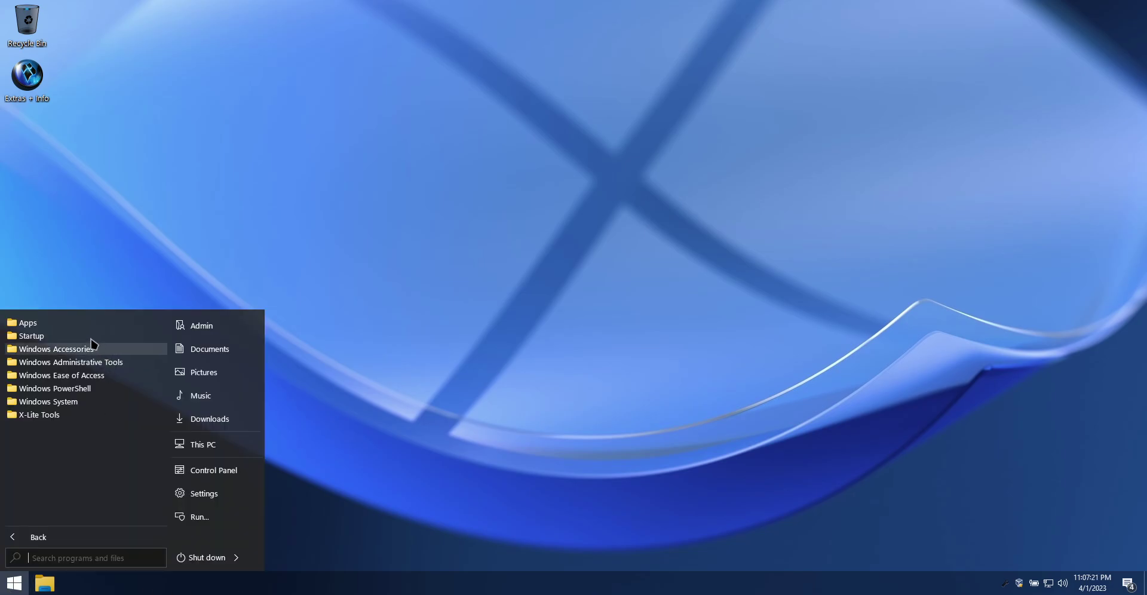
left_click(67, 322)
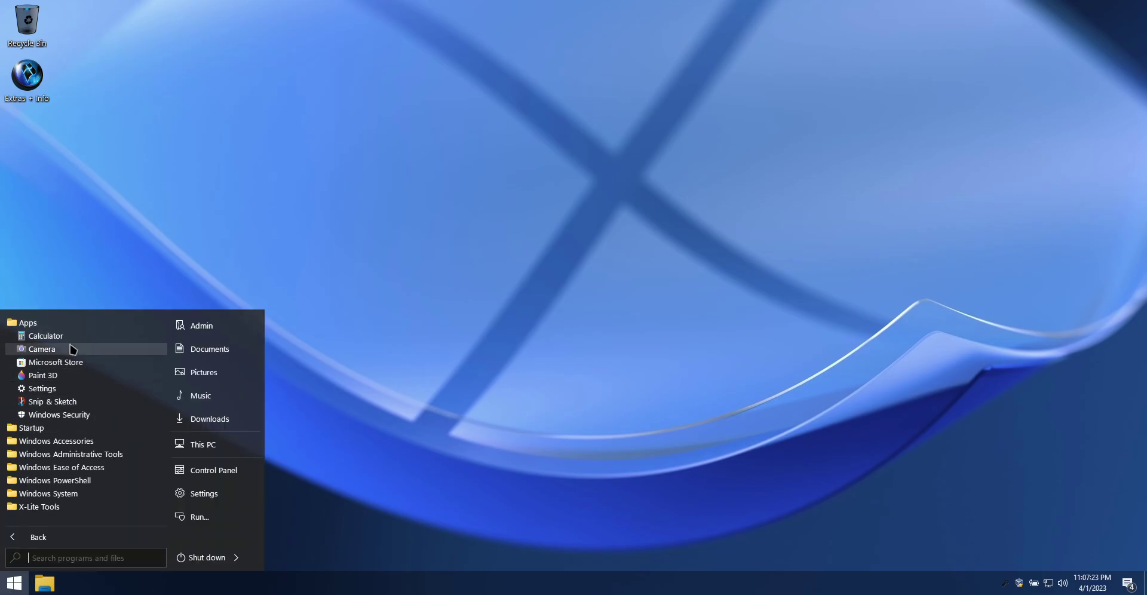
left_click(88, 406)
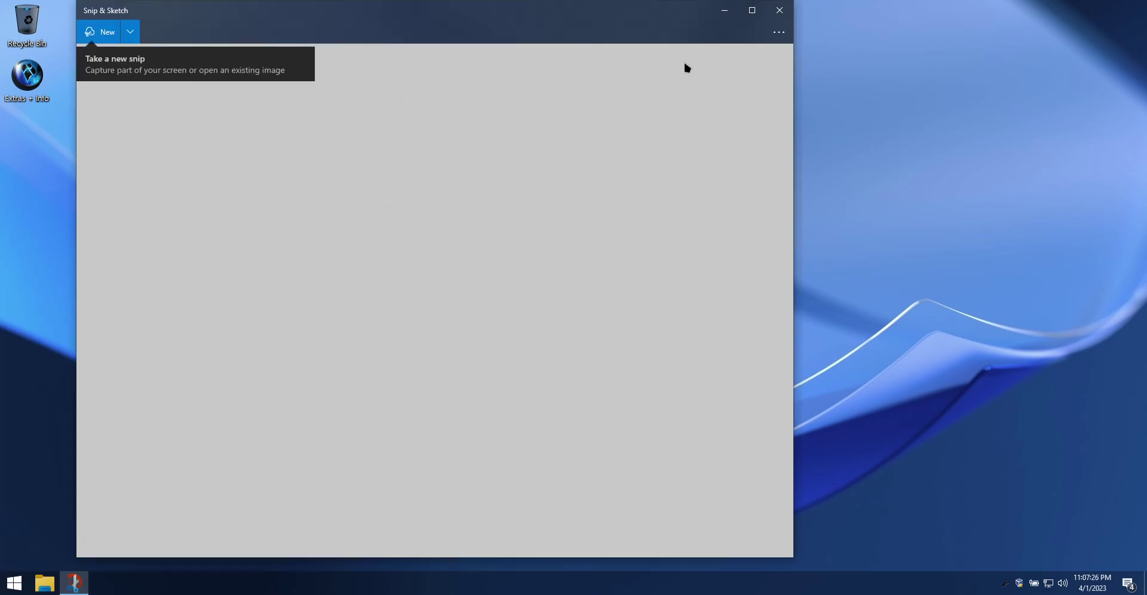
left_click(779, 11)
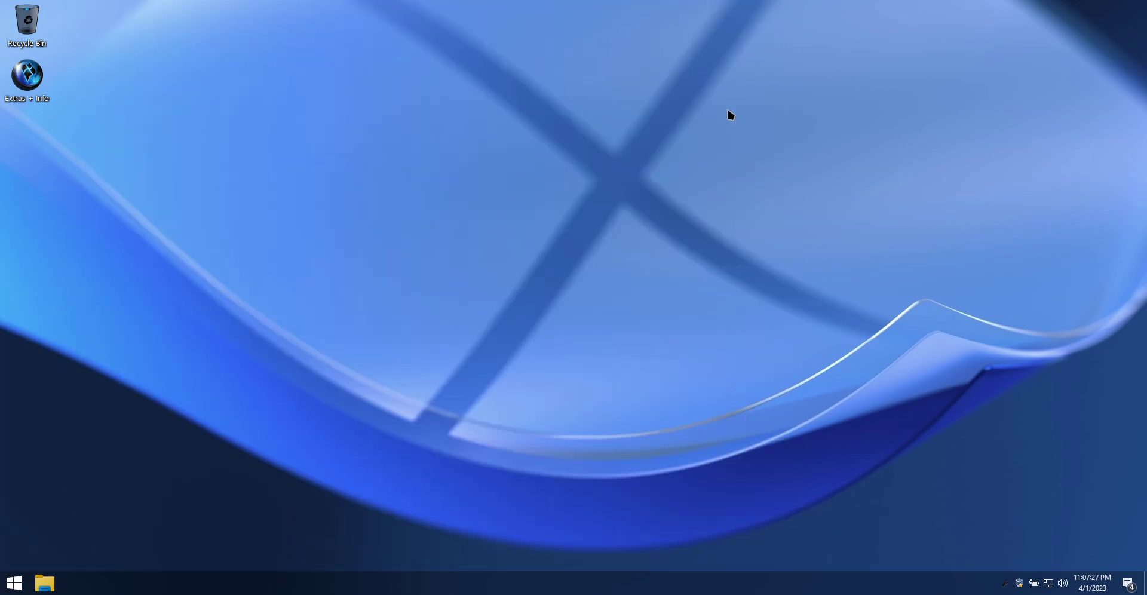
key("super")
left_click(37, 318)
Start a new blank Paint 3D canvas and draw both eyebrows in blue.
left_click(43, 375)
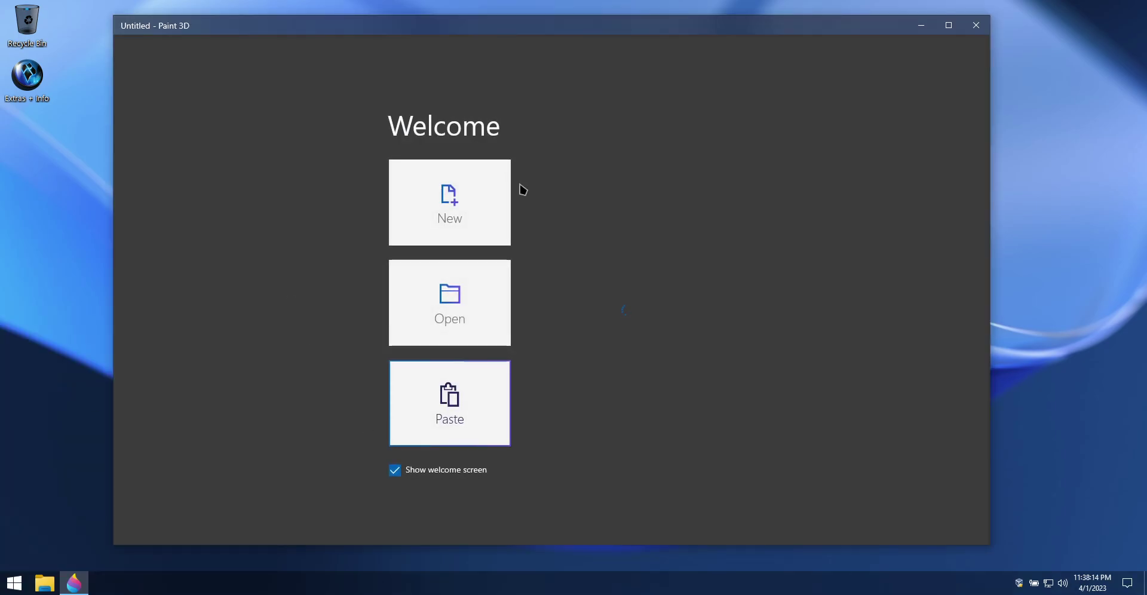
left_click(472, 211)
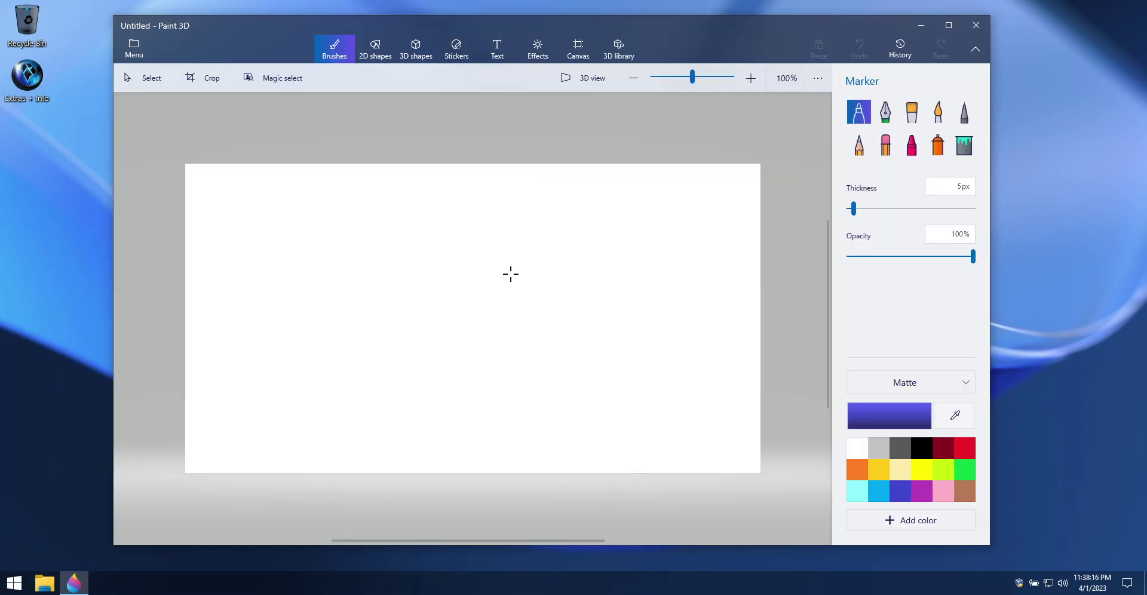
left_click_drag(495, 287, 636, 246)
left_click_drag(439, 289, 309, 265)
Draw both eyes with upper and lower lids, closed ends and pupils.
mouse_move(501, 315)
left_mouse_down()
mouse_move(584, 292)
mouse_move(634, 298)
left_mouse_up()
left_click_drag(507, 345, 618, 325)
mouse_move(440, 311)
left_mouse_down()
mouse_move(346, 295)
mouse_move(316, 305)
left_mouse_up()
left_click_drag(430, 345, 325, 338)
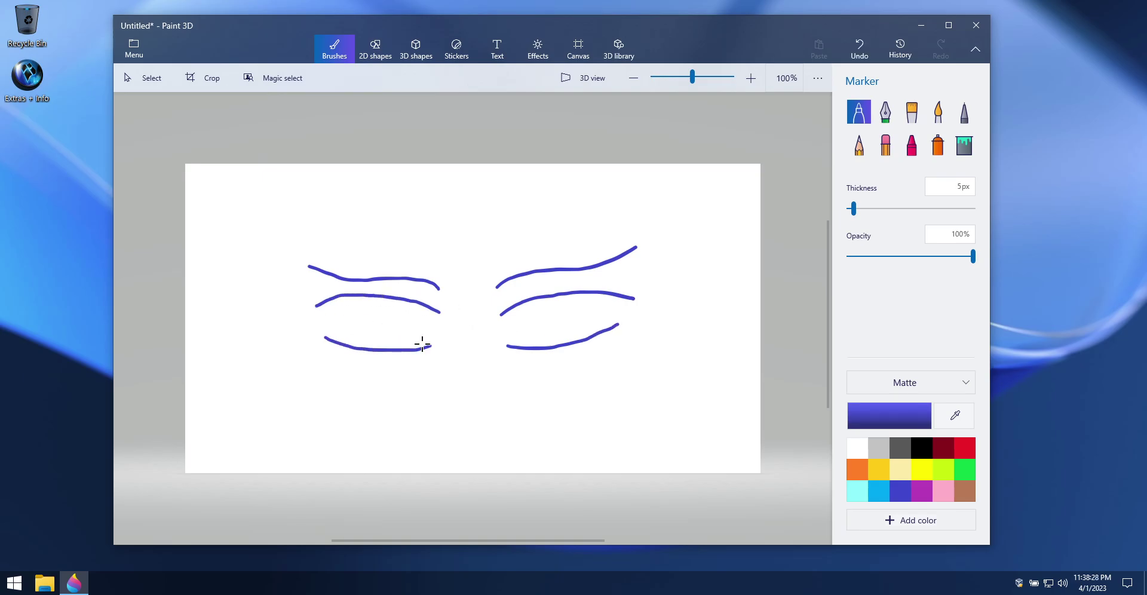
left_click_drag(422, 342, 421, 305)
left_click_drag(341, 346, 337, 315)
left_click_drag(525, 347, 512, 321)
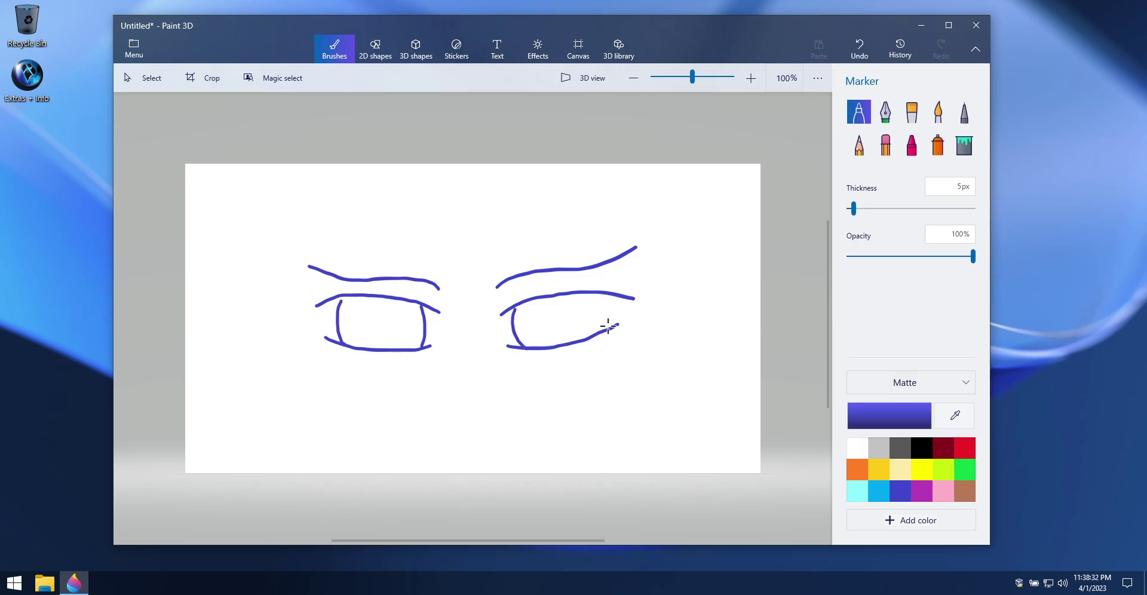
mouse_move(605, 330)
left_mouse_down()
mouse_move(601, 292)
mouse_move(562, 315)
left_mouse_up()
left_click_drag(378, 317, 383, 319)
Add the nose, a mouth with a stuck-out tongue, and the jaw and chin outline.
left_click_drag(459, 329, 471, 370)
mouse_move(430, 402)
left_mouse_down()
mouse_move(522, 366)
mouse_move(506, 391)
mouse_move(465, 402)
left_mouse_up()
mouse_move(467, 454)
left_mouse_down()
mouse_move(364, 410)
mouse_move(281, 315)
left_mouse_up()
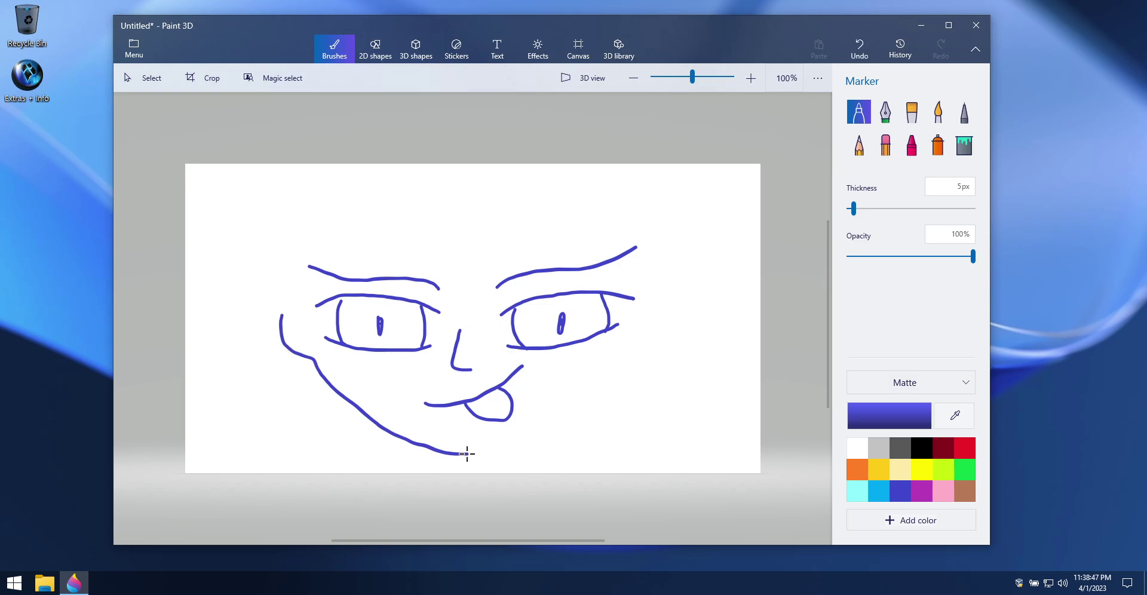
mouse_move(467, 454)
left_mouse_down()
mouse_move(568, 410)
mouse_move(635, 351)
mouse_move(655, 289)
left_mouse_up()
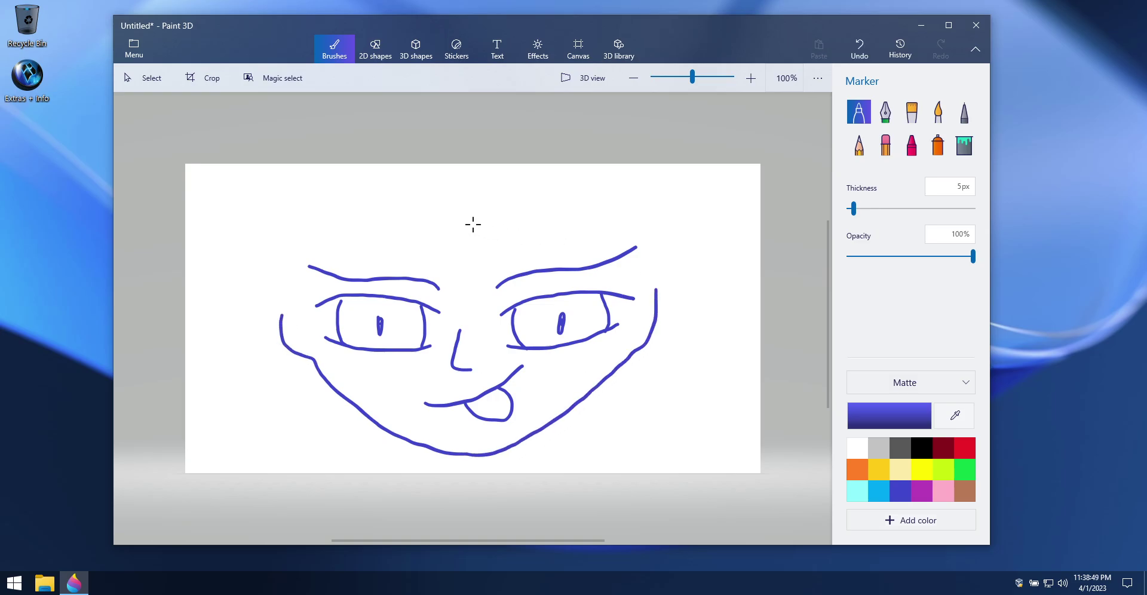
Draw the hairline across the forehead plus hair strands on the left and right.
mouse_move(476, 208)
left_mouse_down()
mouse_move(432, 228)
mouse_move(323, 231)
mouse_move(284, 284)
mouse_move(293, 319)
left_mouse_up()
mouse_move(481, 207)
left_mouse_down()
mouse_move(639, 231)
mouse_move(661, 288)
left_mouse_up()
mouse_move(401, 168)
left_mouse_down()
mouse_move(308, 183)
mouse_move(274, 202)
mouse_move(256, 245)
left_mouse_up()
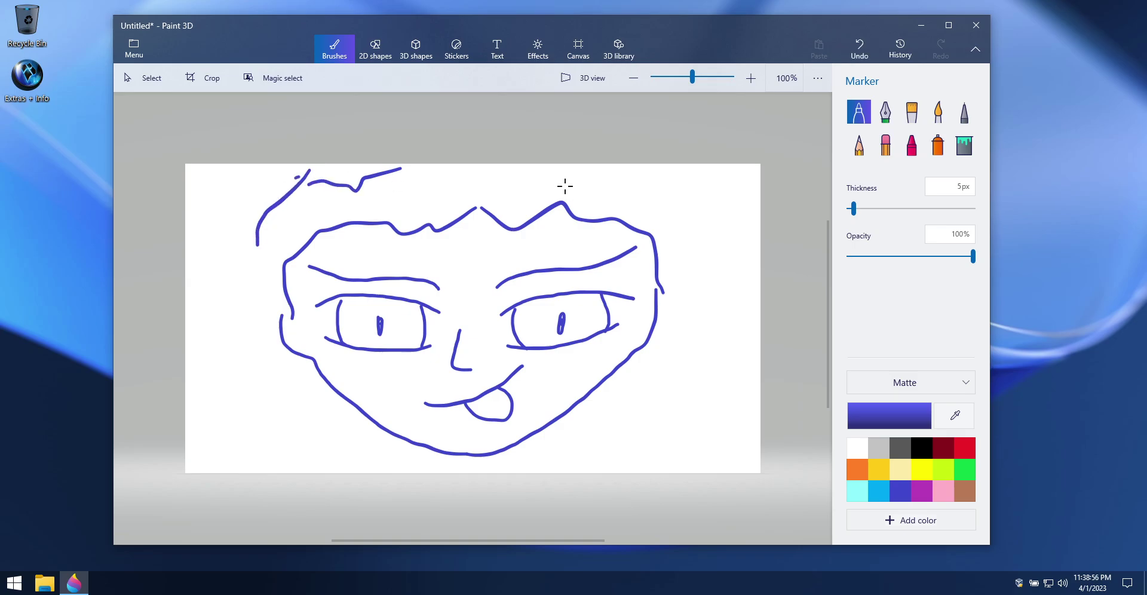
mouse_move(624, 167)
left_mouse_down()
mouse_move(686, 287)
mouse_move(673, 427)
left_mouse_up()
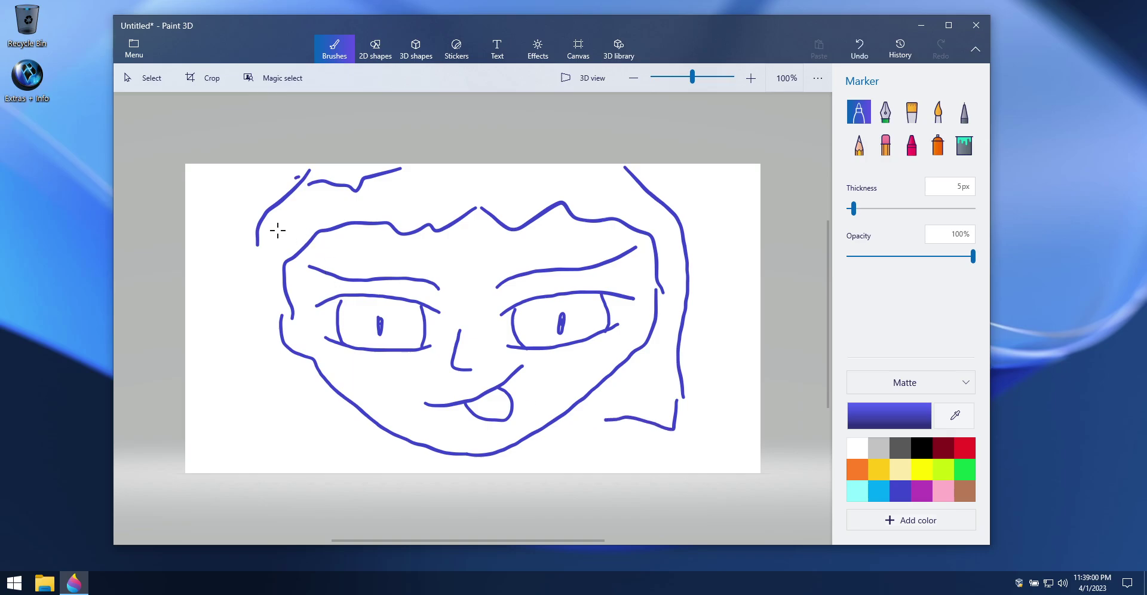